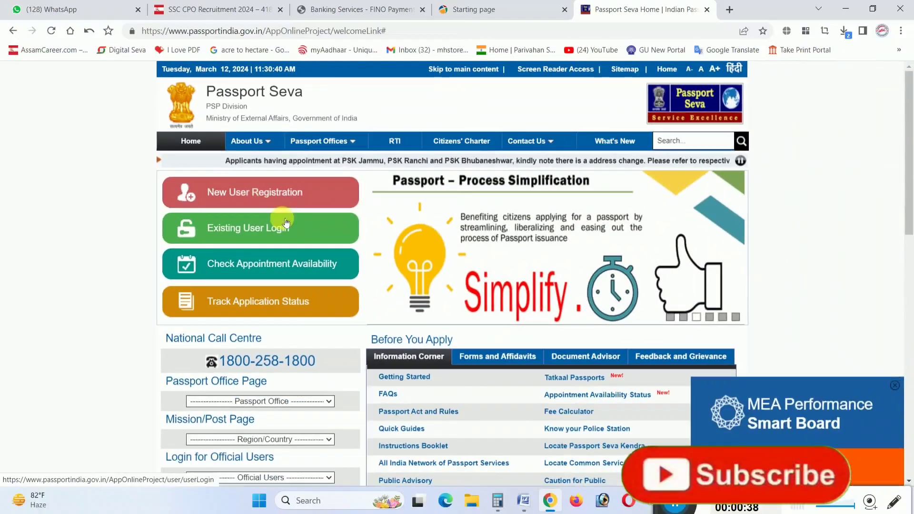
Open the new user registration form and select Guwahati as the passport office
left_click(254, 192)
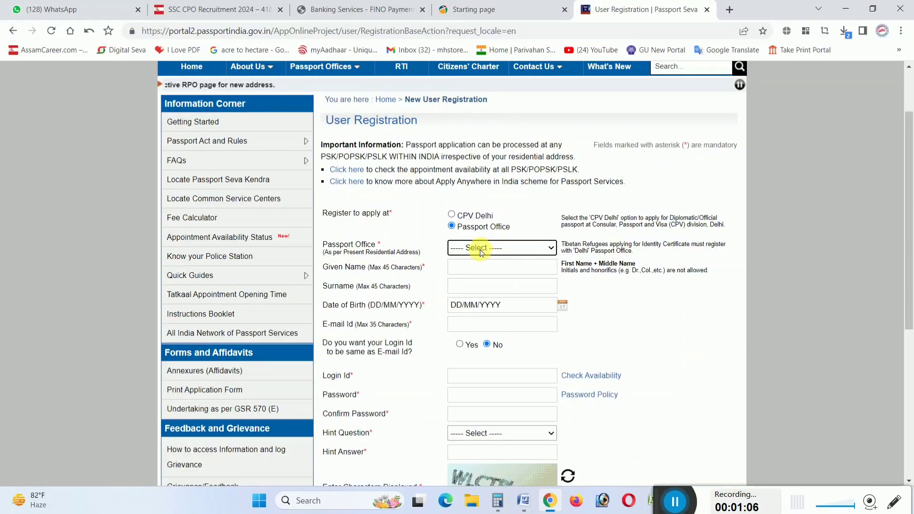
scroll(481, 252, "up", 5)
scroll(237, 260, "down", 3)
left_click(408, 250)
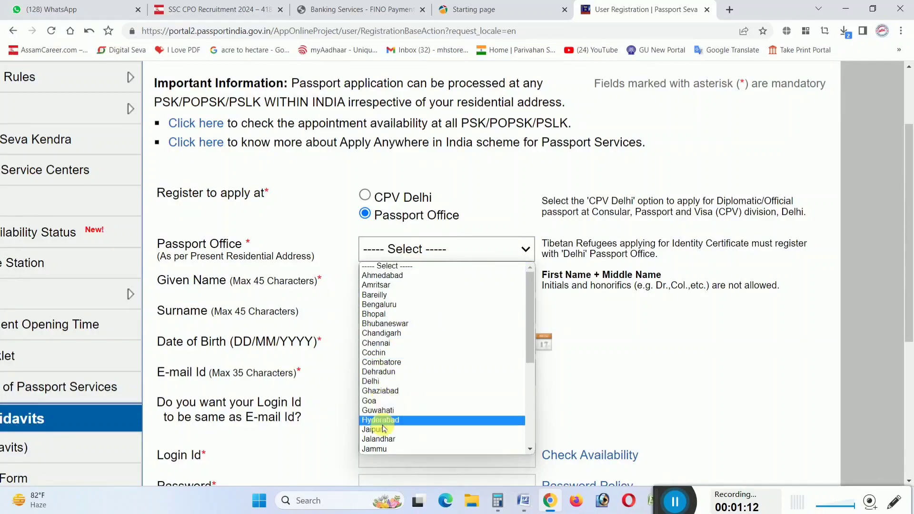
left_click(380, 411)
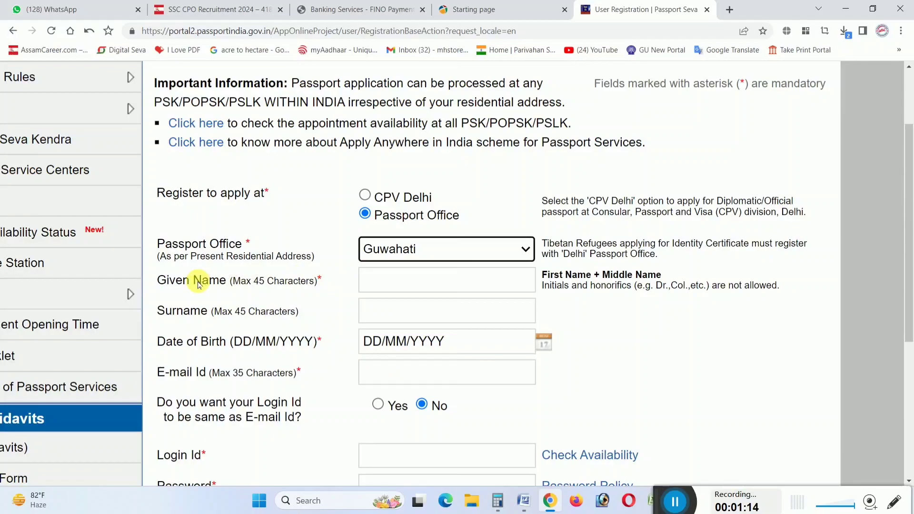
Enter the applicant's given name and surname in capitals, plus birth date and e-mail
scroll(414, 293, "down", 3)
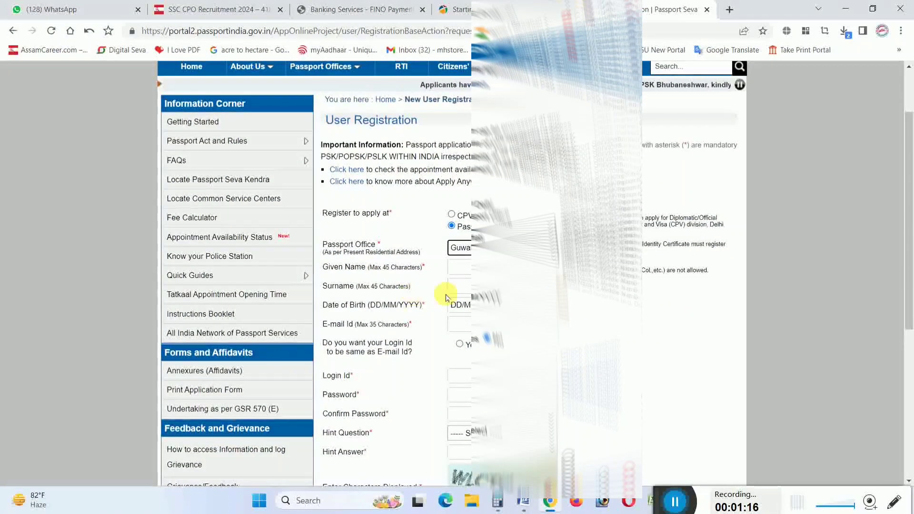
left_click(497, 267)
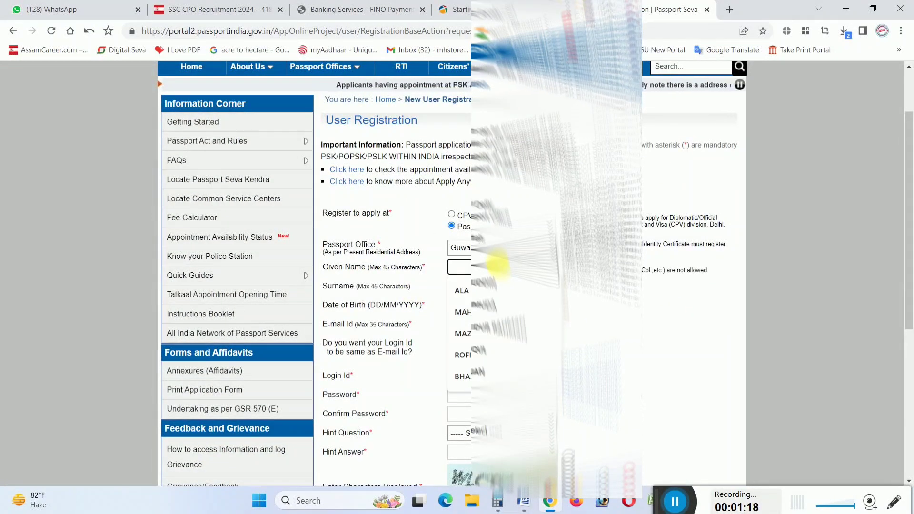
key("Caps_Lock")
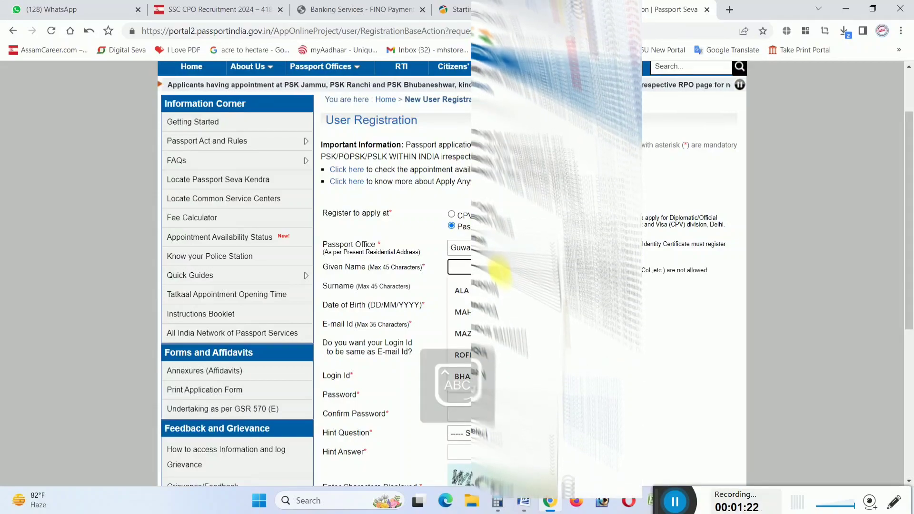
type("MOKA")
left_click(489, 288)
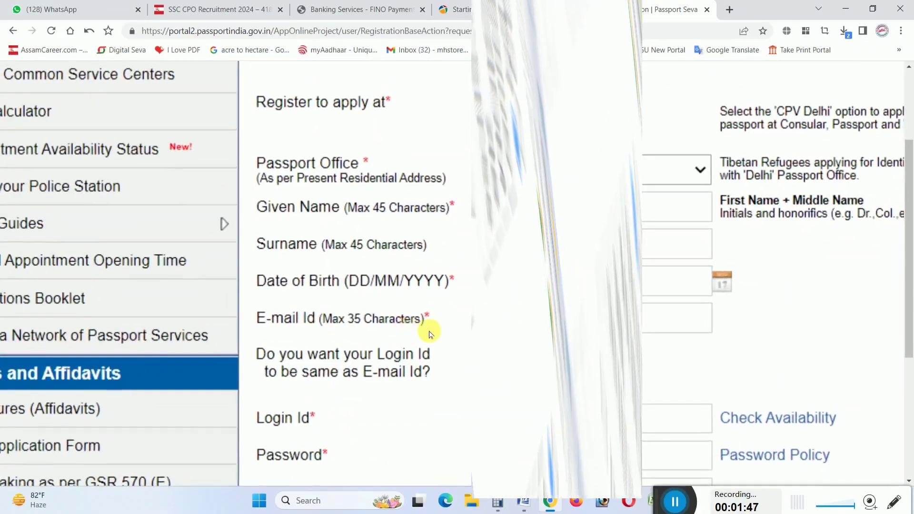
scroll(381, 356, "up", 5)
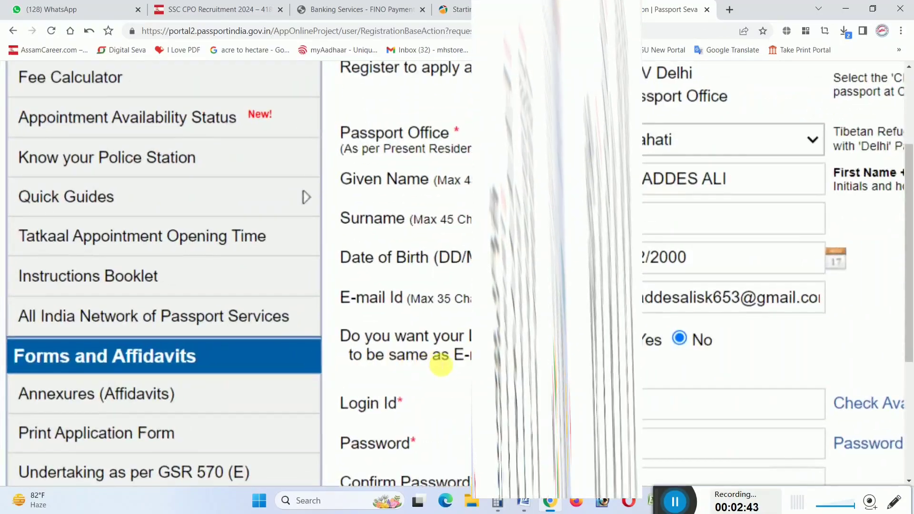
scroll(453, 366, "down", 3)
scroll(452, 349, "down", 5)
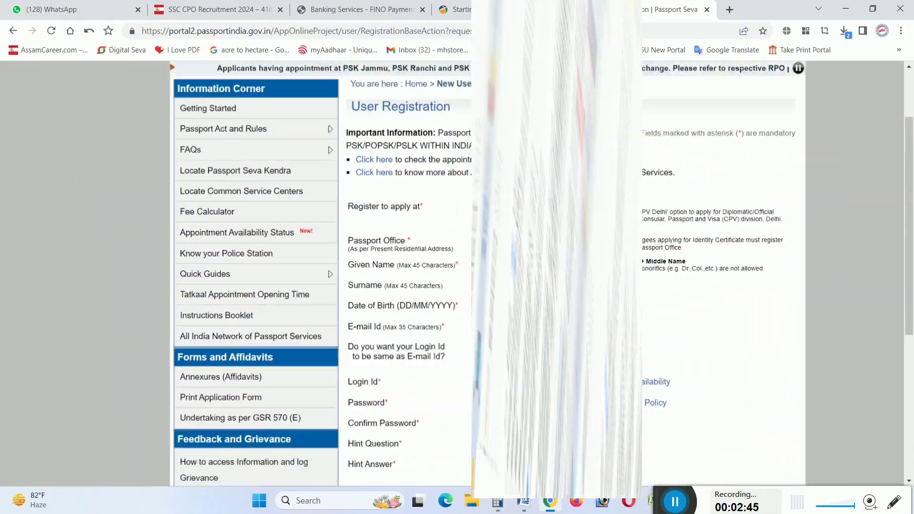
Use the e-mail address as the login ID and confirm it is available
left_click(459, 346)
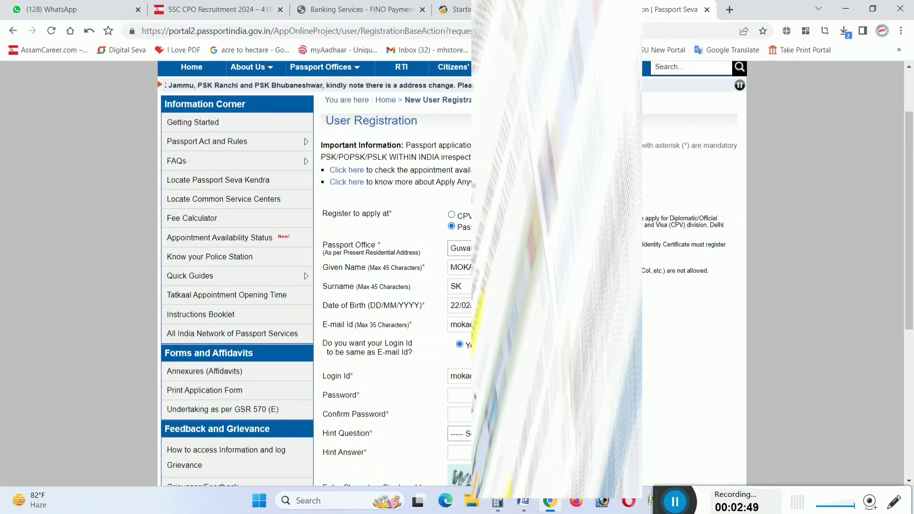
scroll(486, 377, "up", 2)
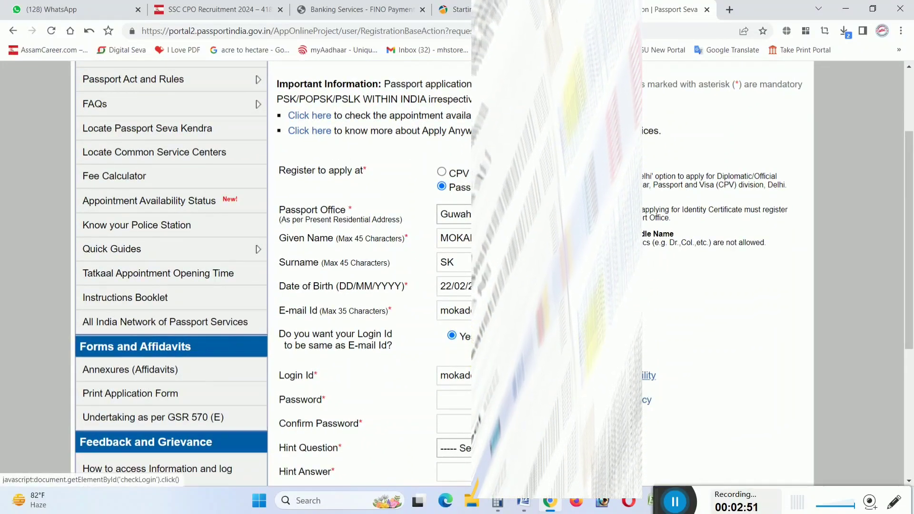
left_click(647, 376)
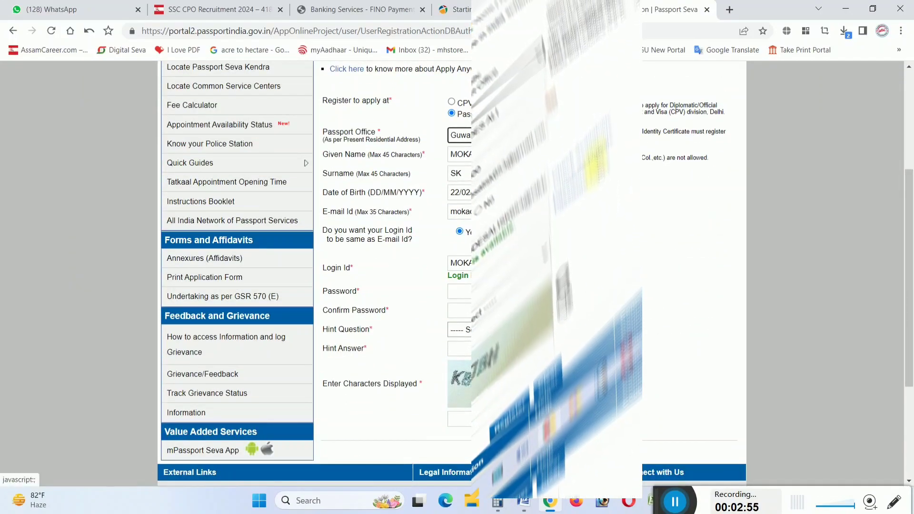
scroll(520, 224, "down", 1)
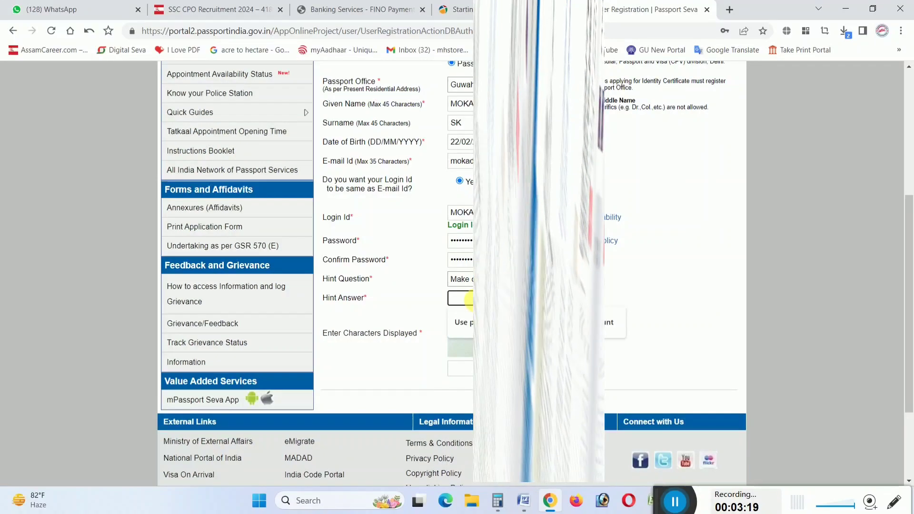
Enter the password, hint question and answer, and captcha, then submit the registration
scroll(469, 299, "down", 3)
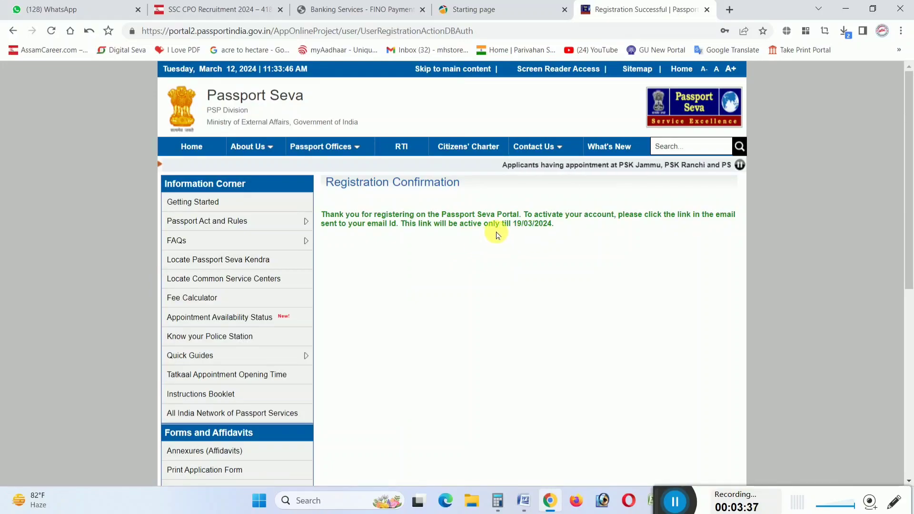
Leave the registration confirmation and return to the portal Home page
scroll(496, 232, "up", 5)
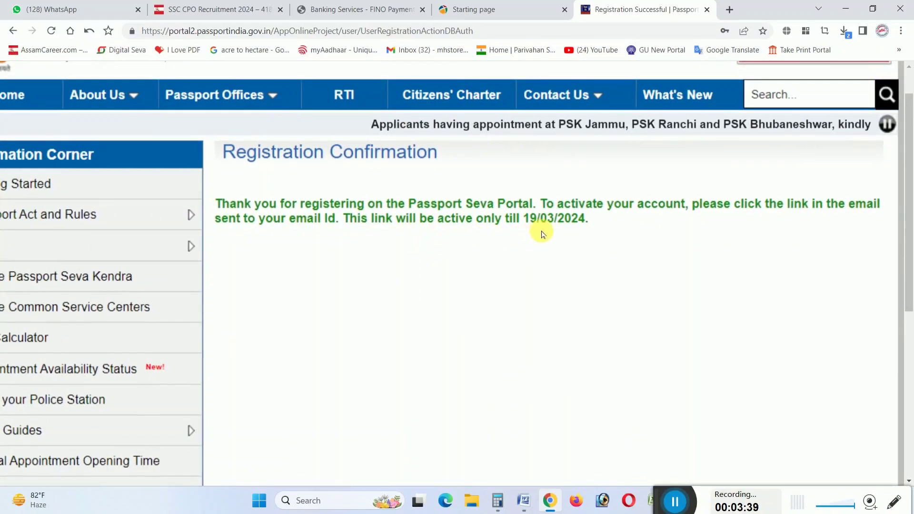
scroll(567, 229, "down", 5)
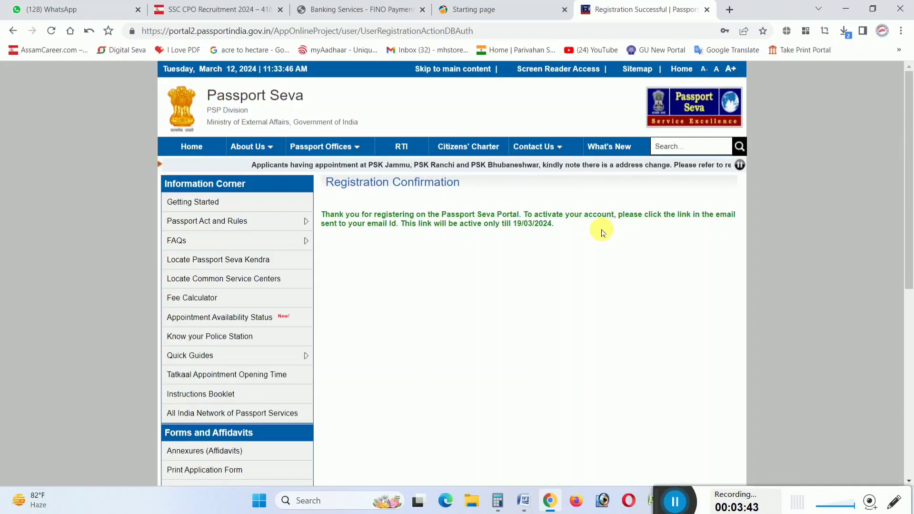
scroll(695, 229, "up", 4)
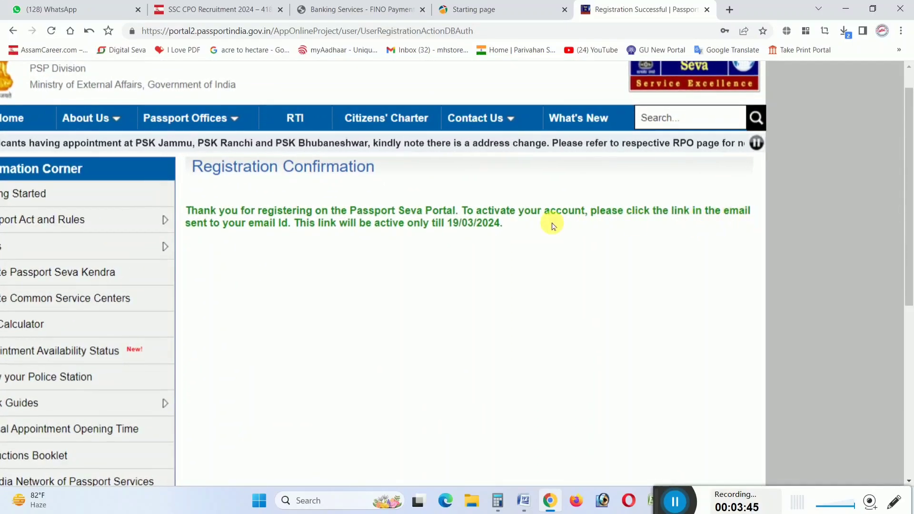
scroll(473, 233, "down", 4)
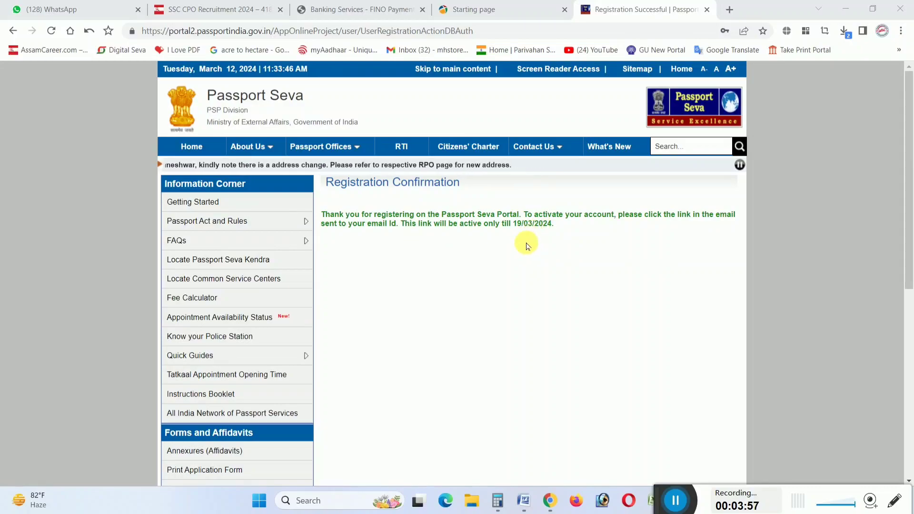
left_click(186, 149)
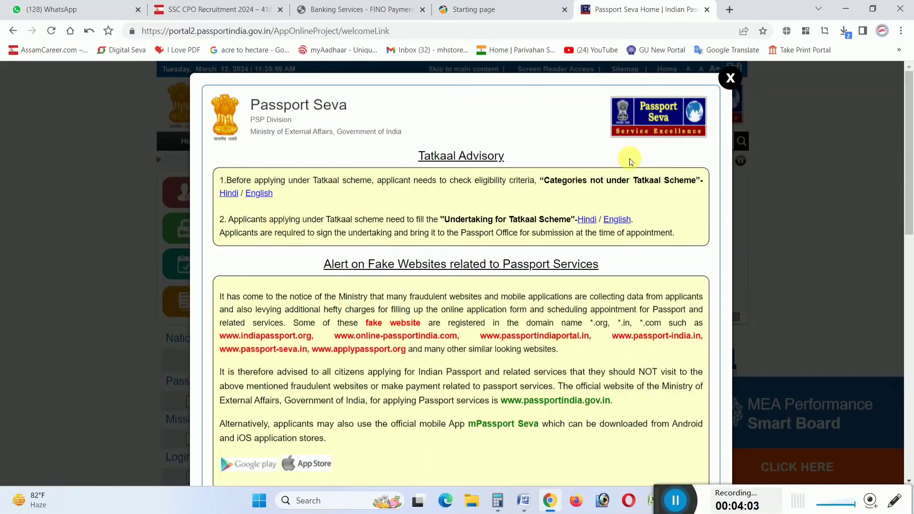
Dismiss the Tatkaal Advisory notice and open the existing-user login page
left_click(725, 80)
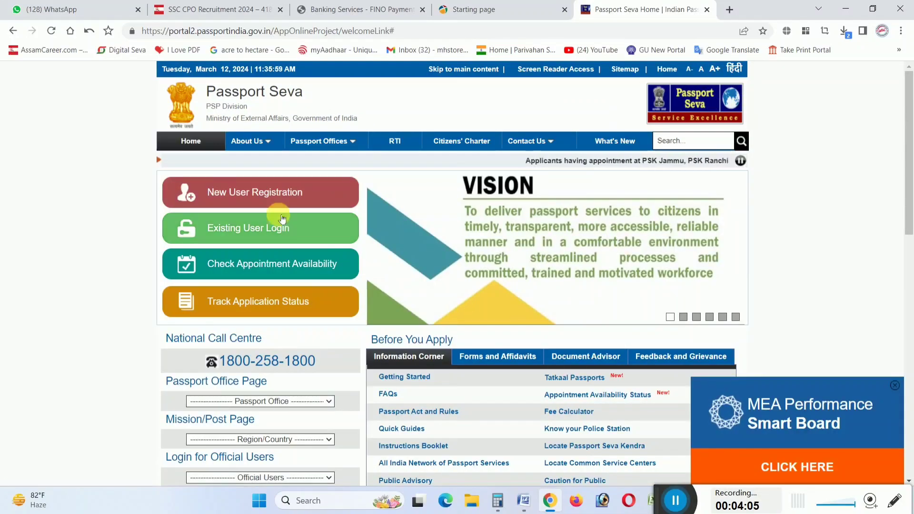
scroll(251, 230, "up", 3)
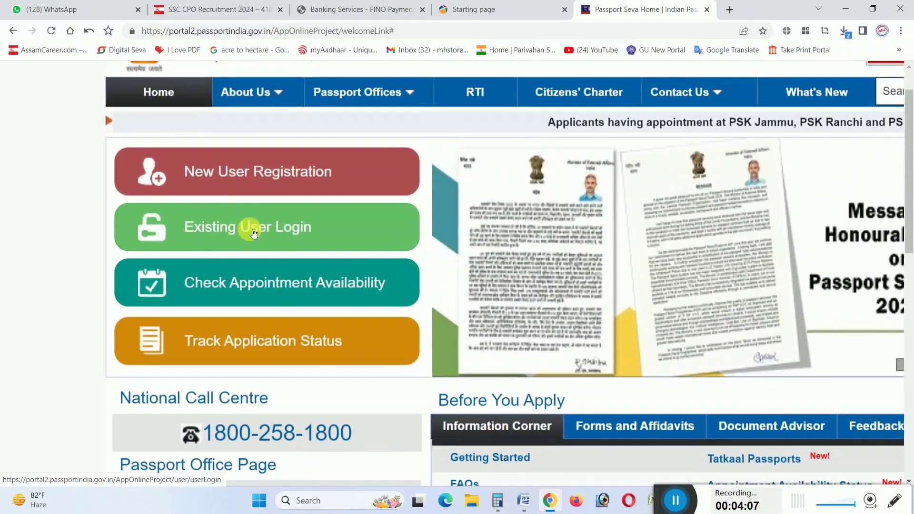
scroll(238, 216, "down", 3)
left_click(241, 228)
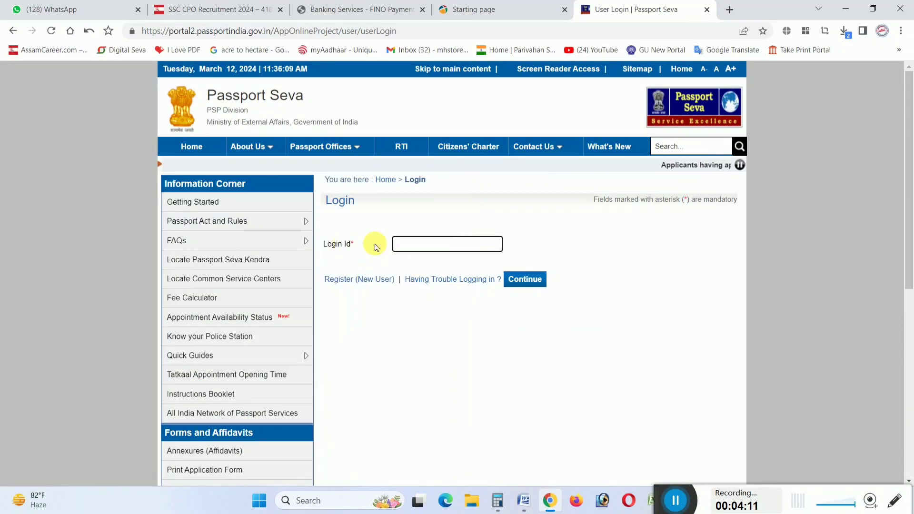
scroll(423, 244, "up", 5)
scroll(322, 251, "down", 5)
scroll(376, 243, "up", 3)
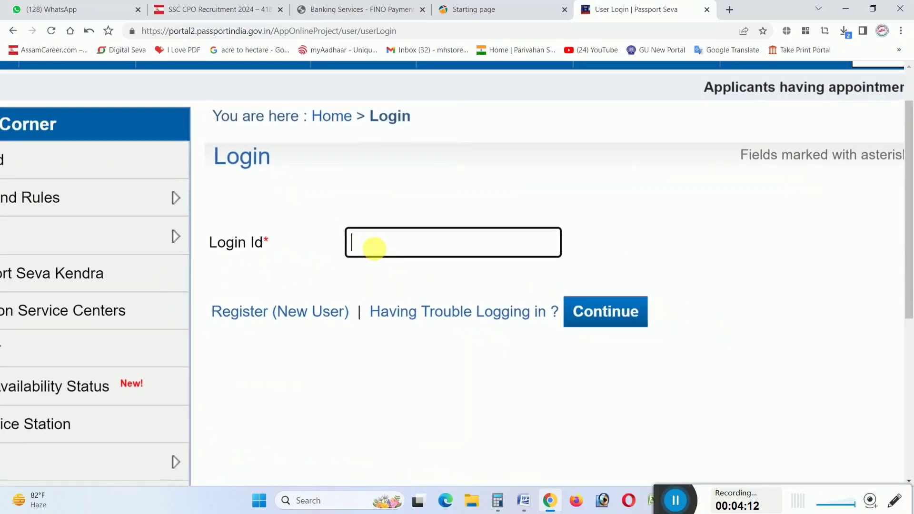
Log in with the pasted login ID, the account password and the displayed captcha characters
left_click(375, 244)
key("ctrl+v")
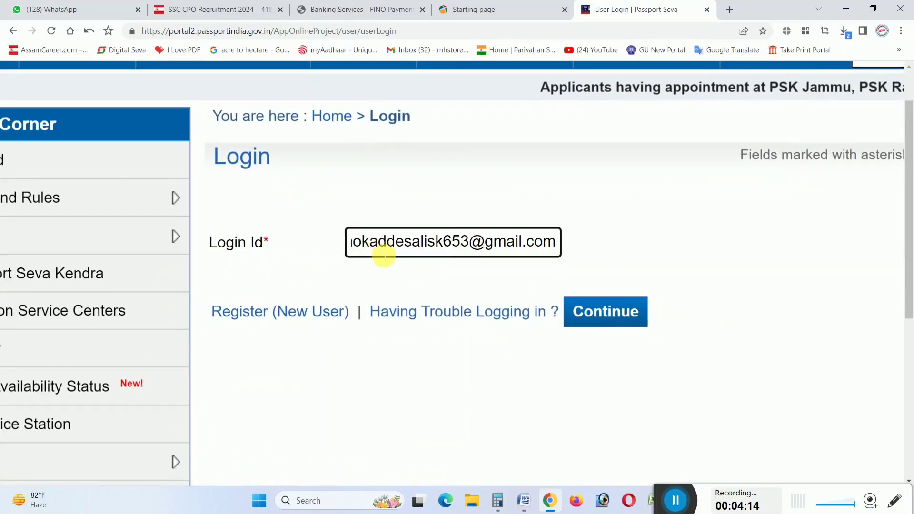
left_click(469, 279)
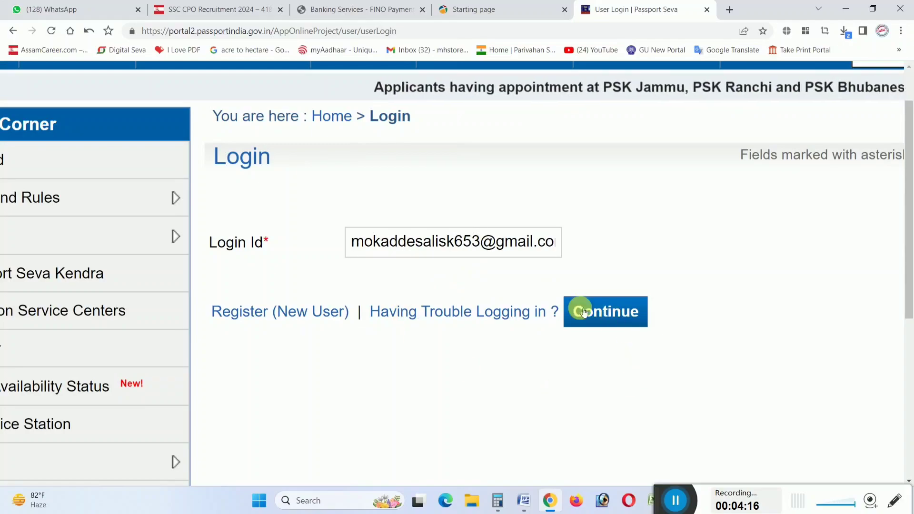
left_click(618, 317)
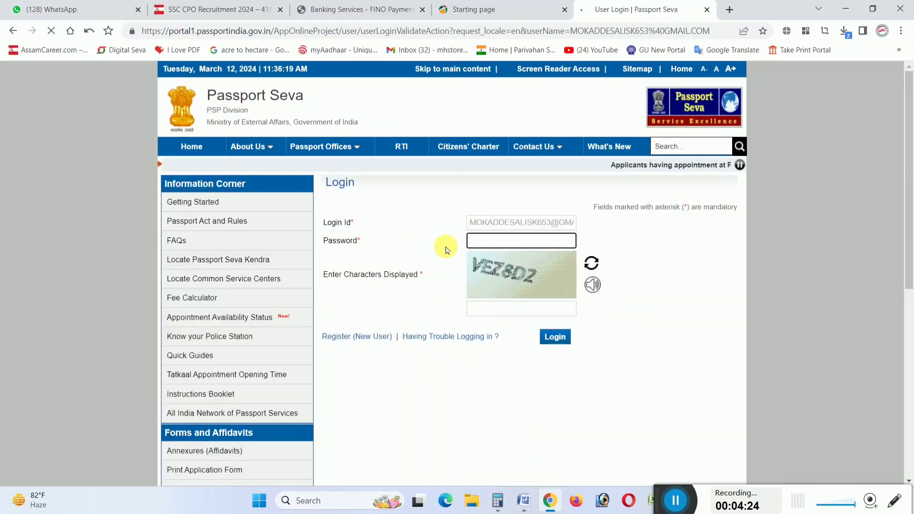
scroll(524, 242, "up", 3)
scroll(466, 249, "down", 1)
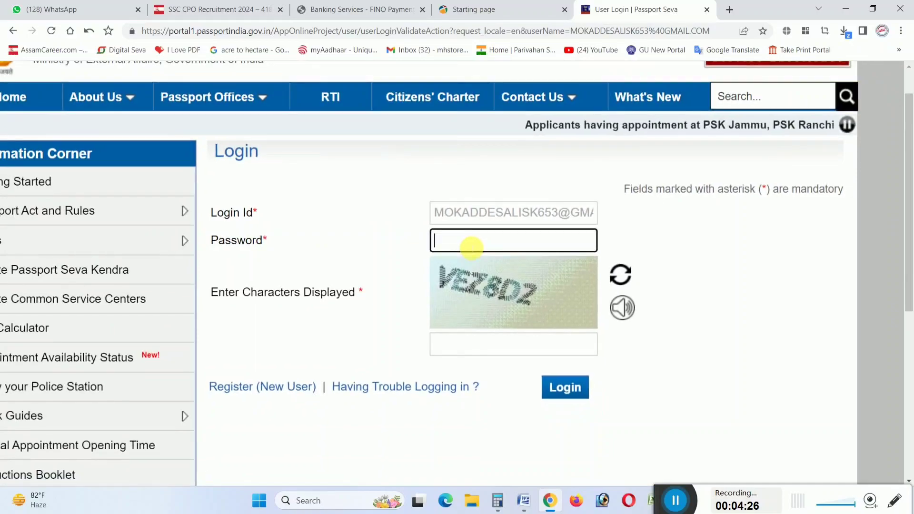
type("••••••")
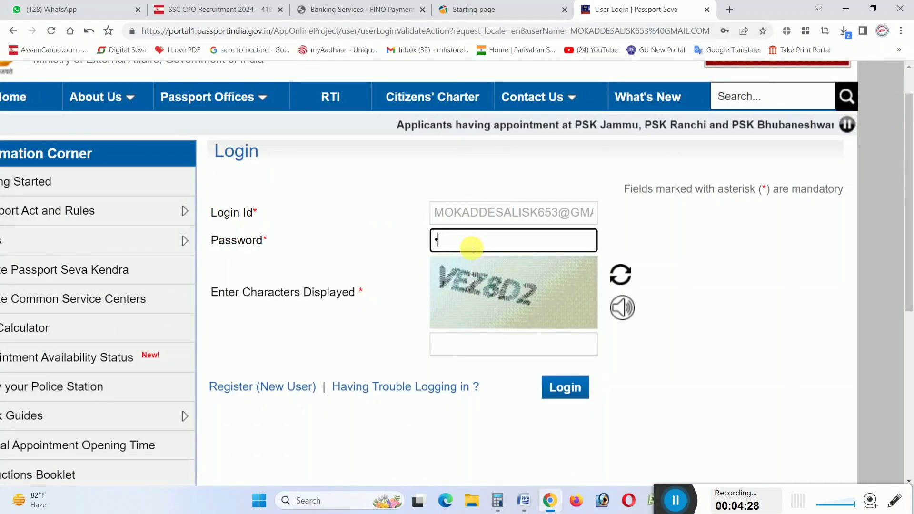
type("••••••")
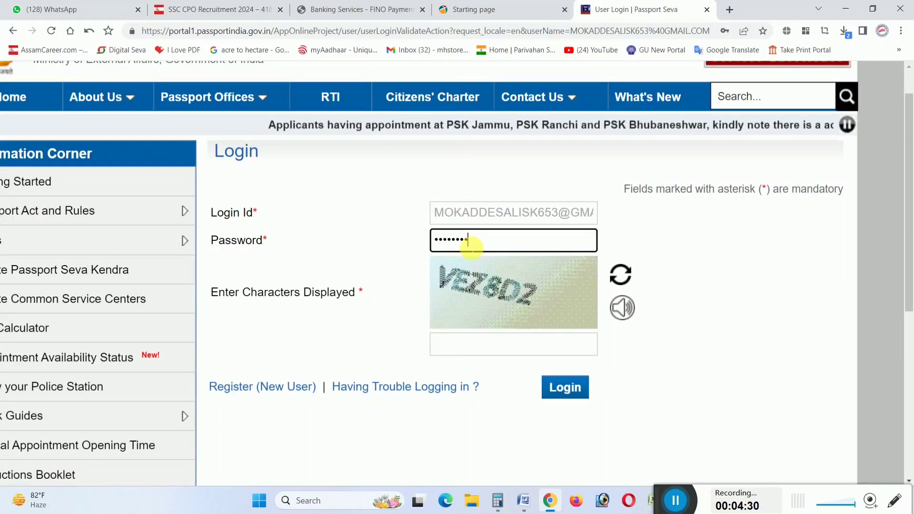
key("Tab")
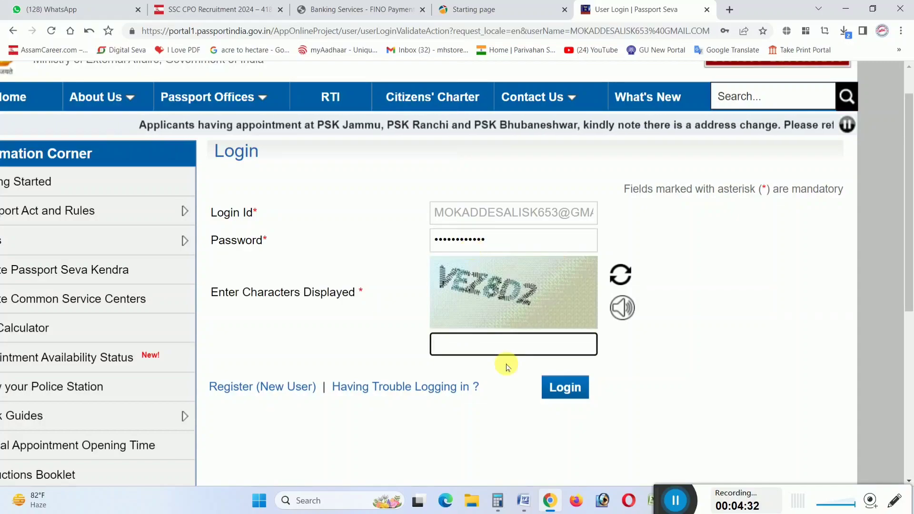
type("VE")
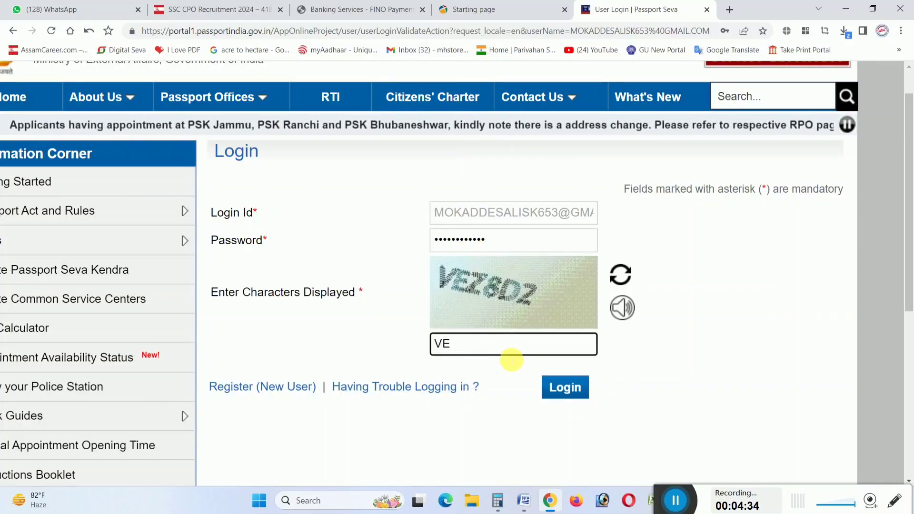
type("Z8D")
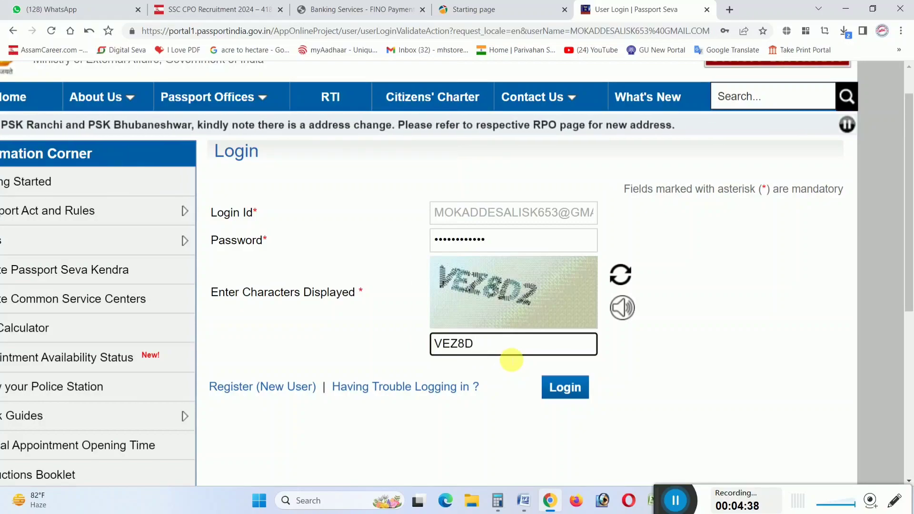
type("2")
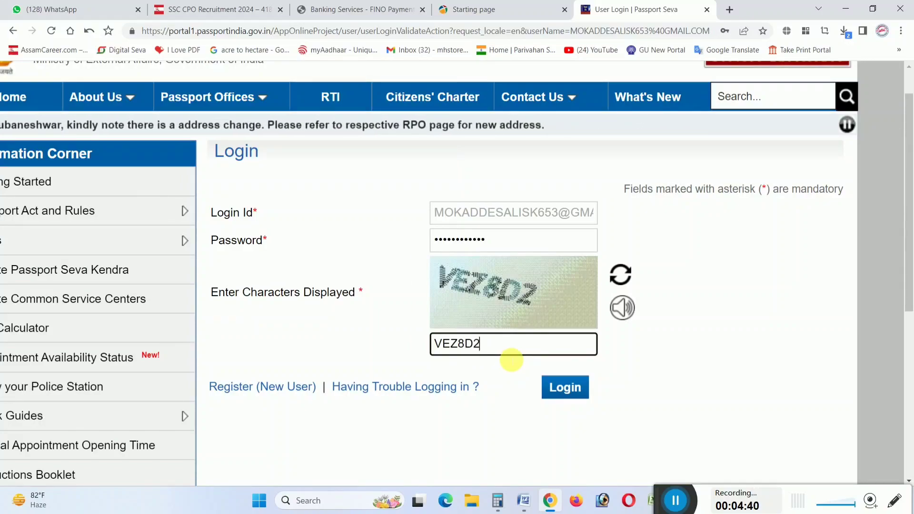
left_click(579, 392)
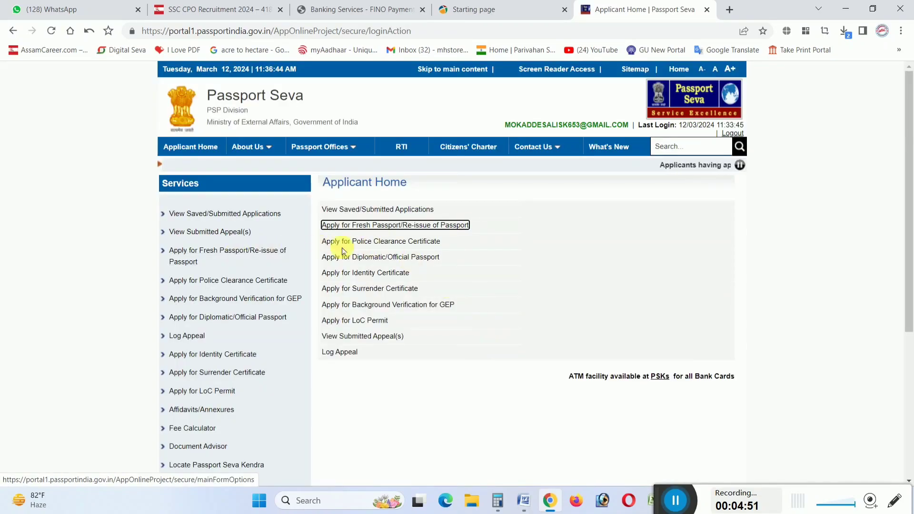
Start a fresh passport application from the Applicant Home services list
scroll(424, 243, "up", 5)
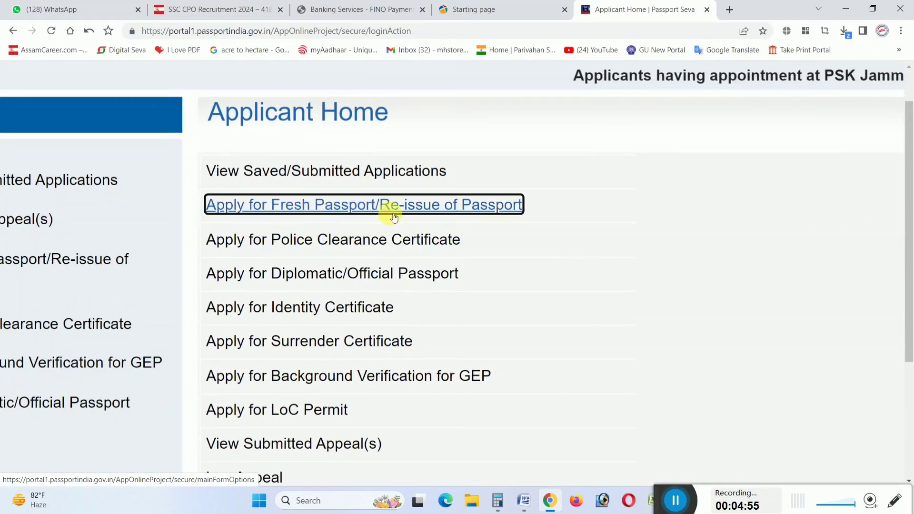
left_click(372, 206)
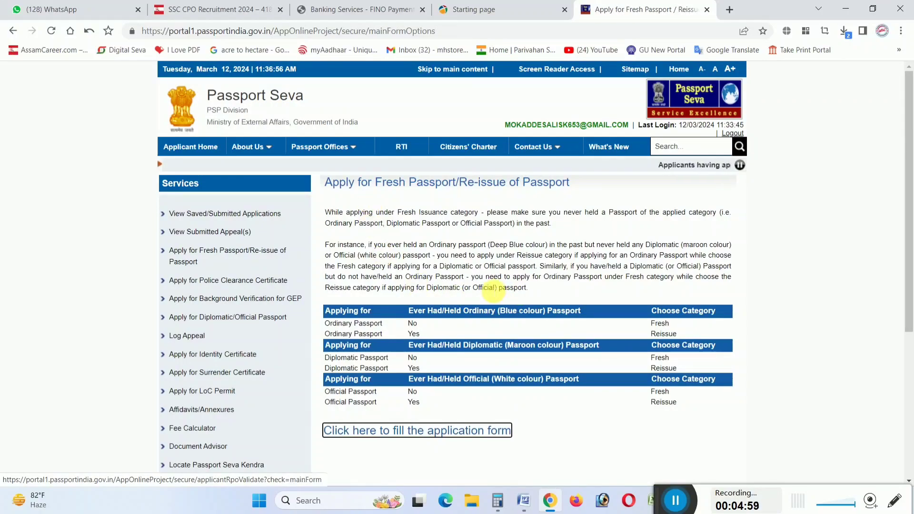
scroll(480, 295, "down", 3)
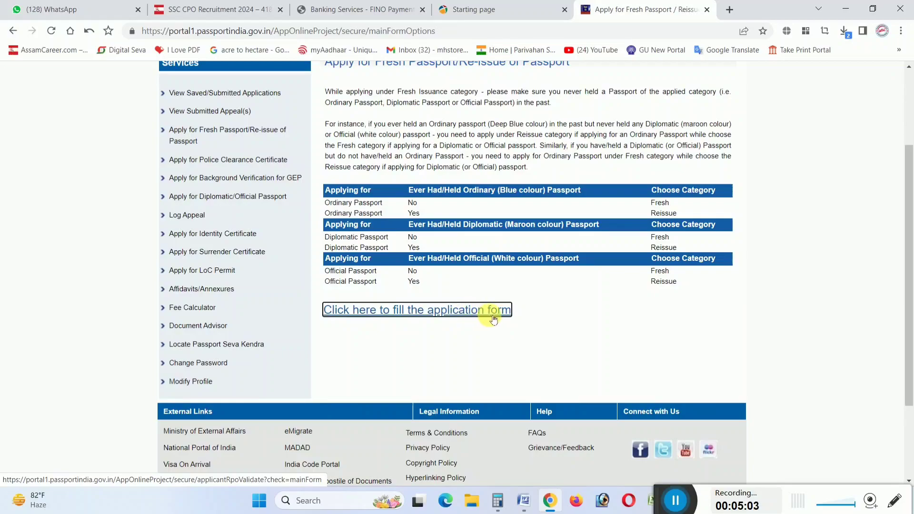
scroll(493, 319, "up", 3)
scroll(466, 316, "down", 3)
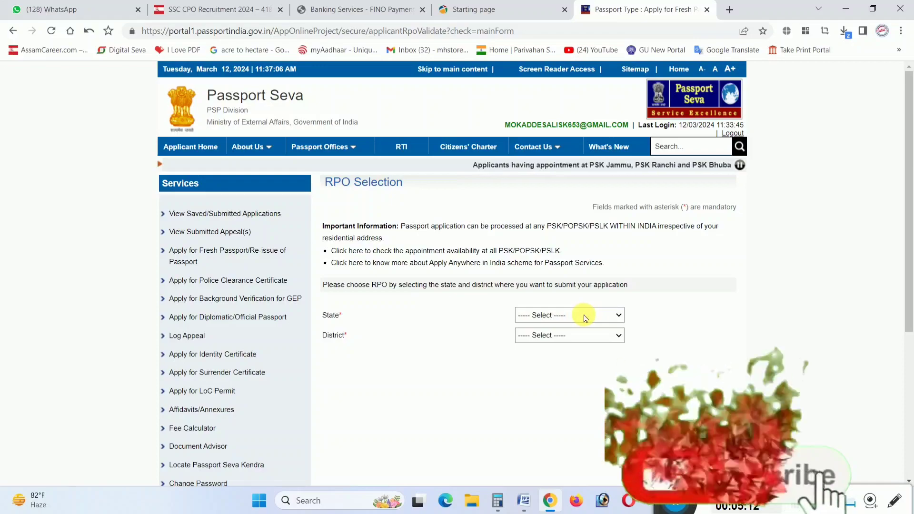
scroll(572, 320, "up", 5)
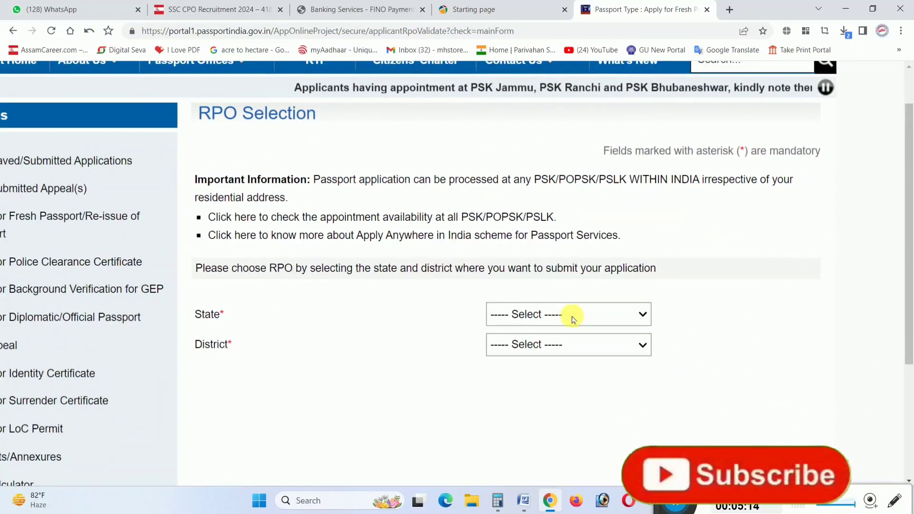
Select Assam as the state and Dhubri as the district on RPO Selection
left_click(572, 319)
left_click(511, 146)
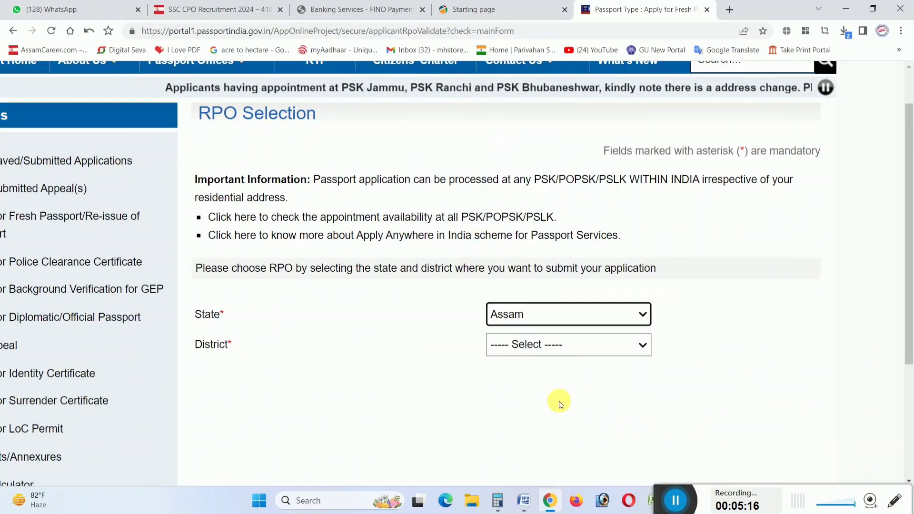
left_click(557, 345)
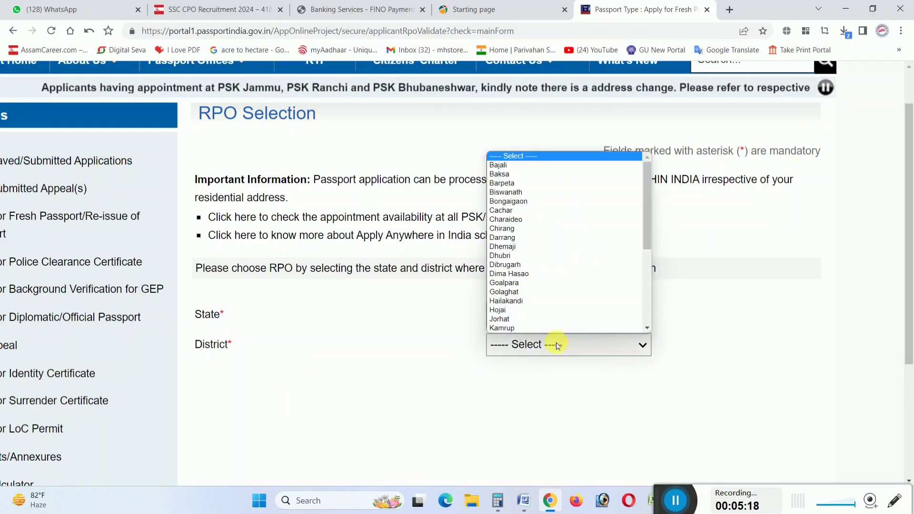
left_click(520, 258)
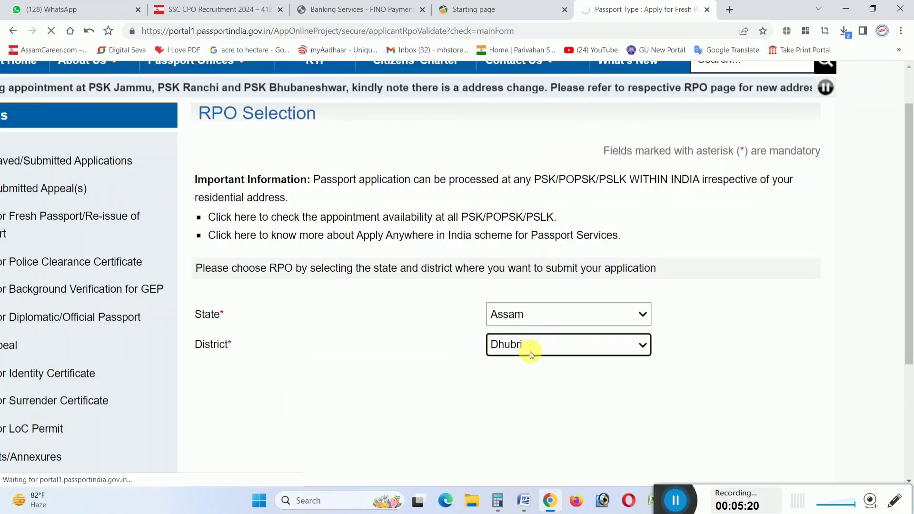
Choose a Normal application with a 36-page booklet and continue to Applicant Details
scroll(504, 343, "down", 1)
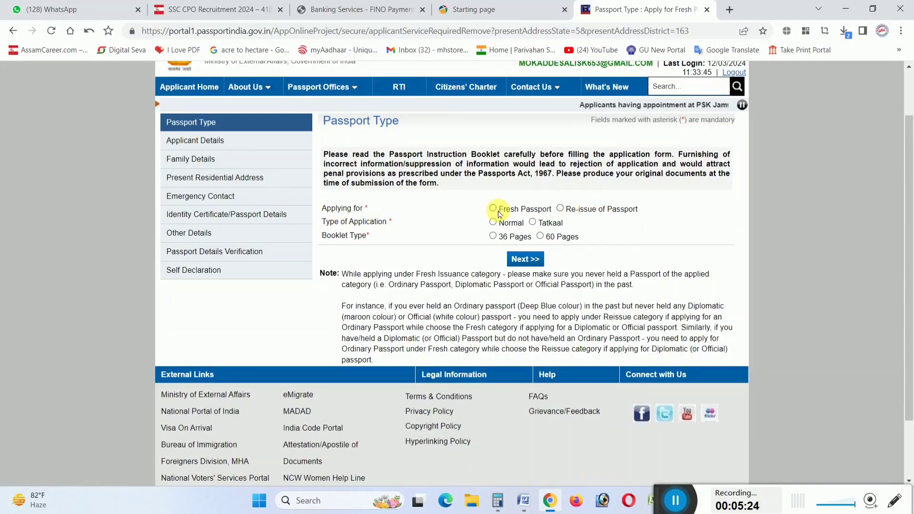
scroll(496, 211, "up", 3)
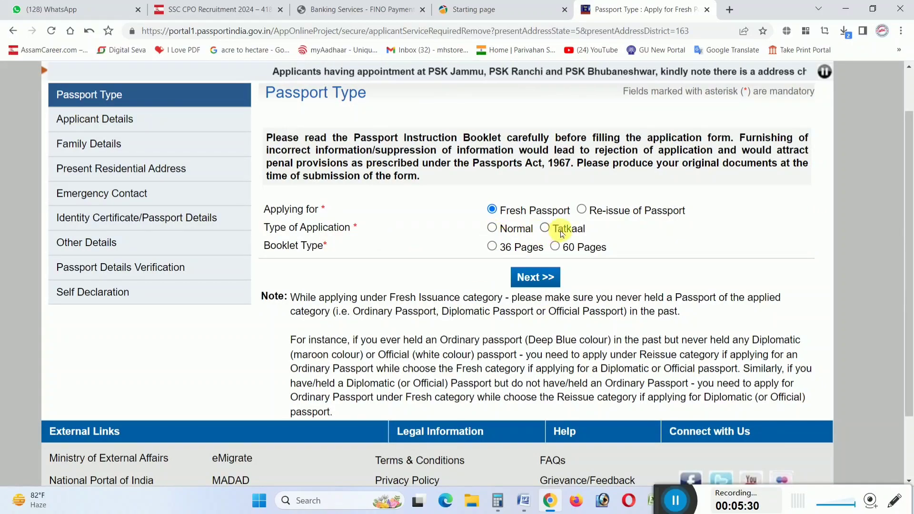
left_click(493, 228)
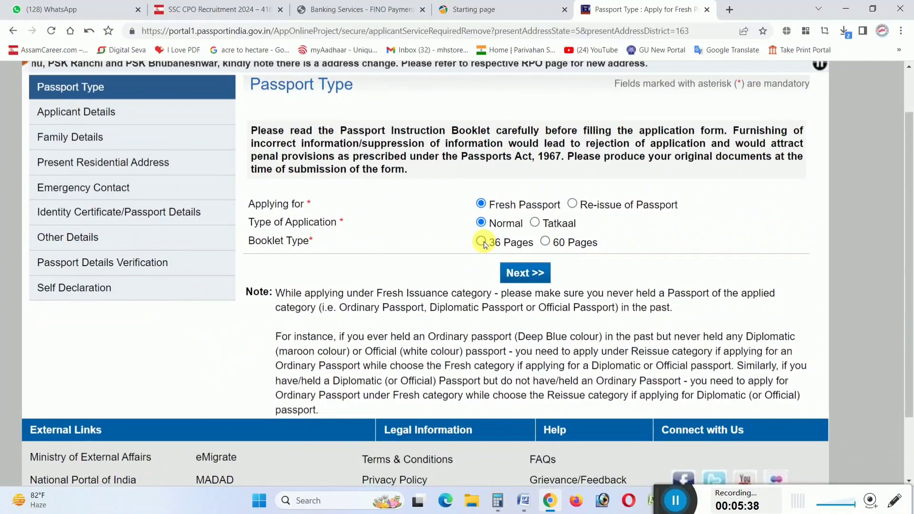
left_click(482, 242)
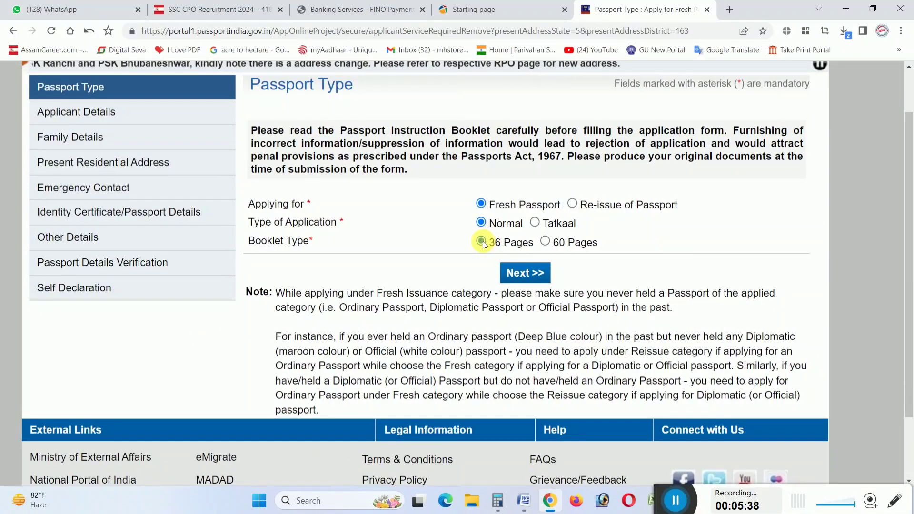
left_click(529, 280)
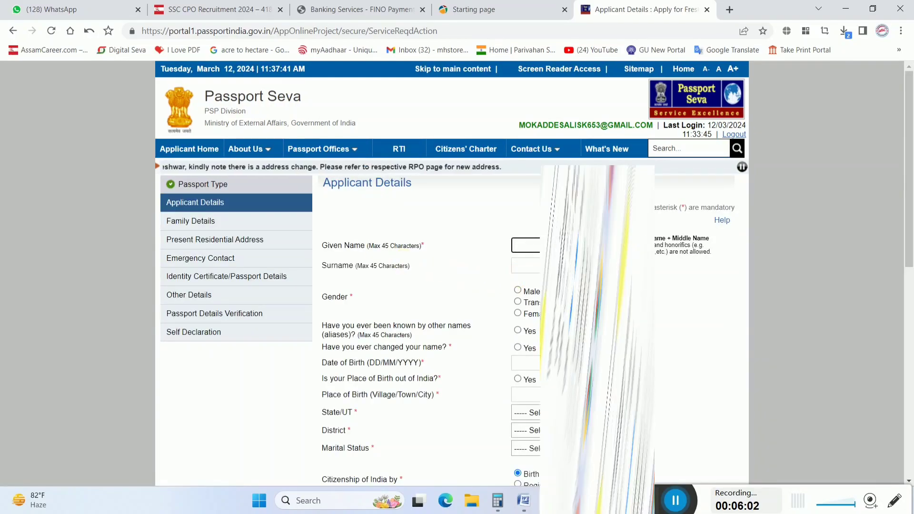
Enter the applicant's given name and surname, with gender Male and no aliases
left_click(561, 245)
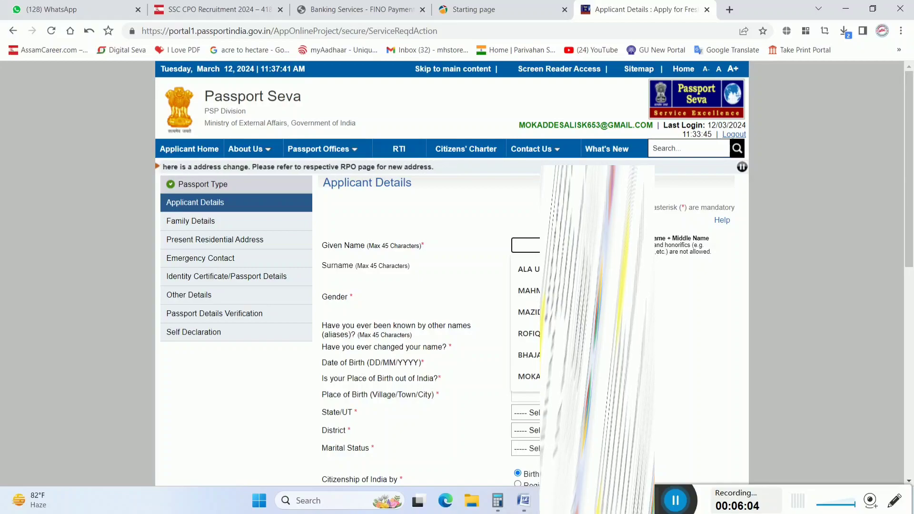
type("MOKAD")
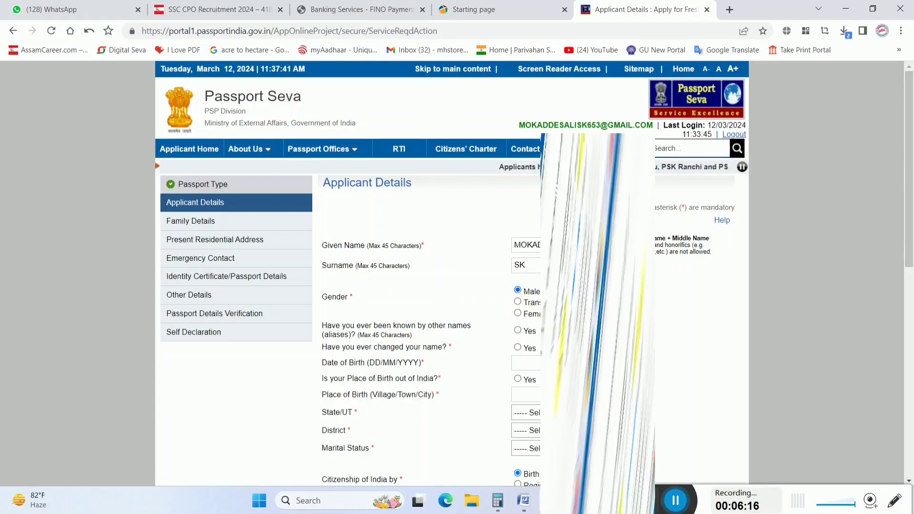
scroll(526, 354, "up", 5)
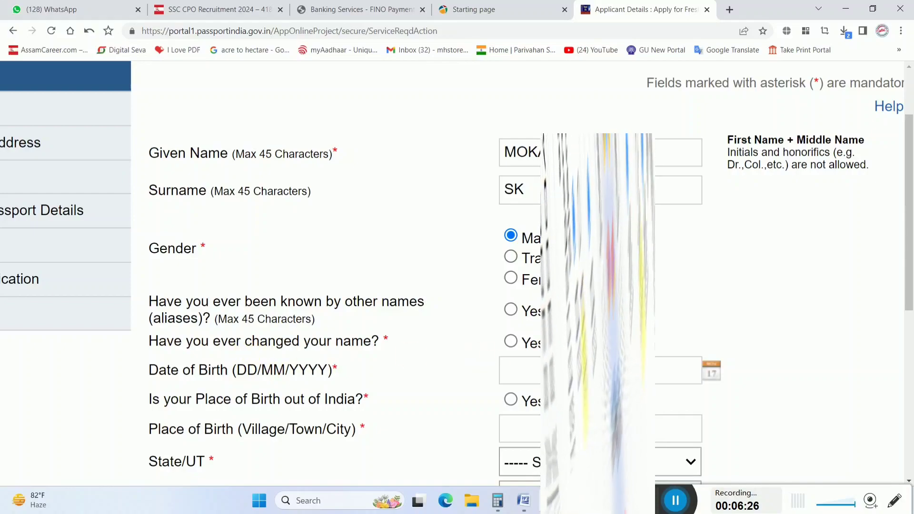
scroll(347, 291, "down", 3)
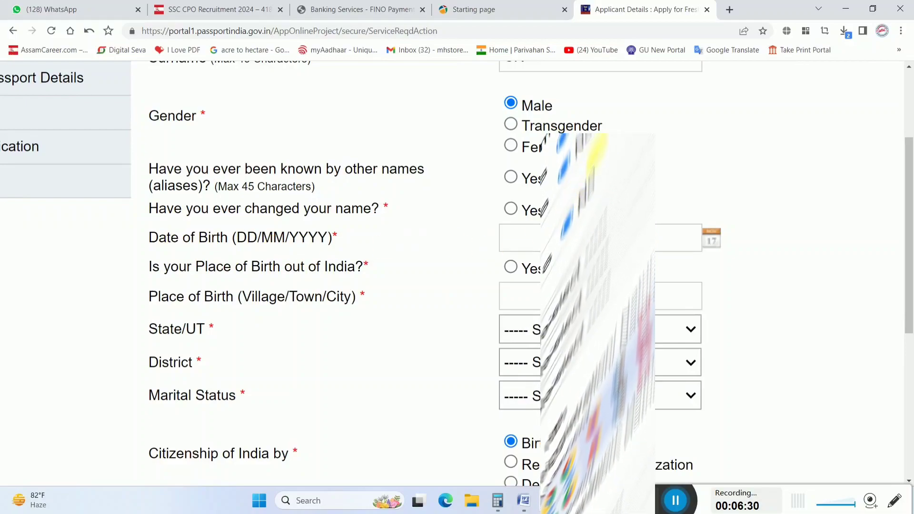
Enter the date of birth 22/02/2000
left_click(597, 238)
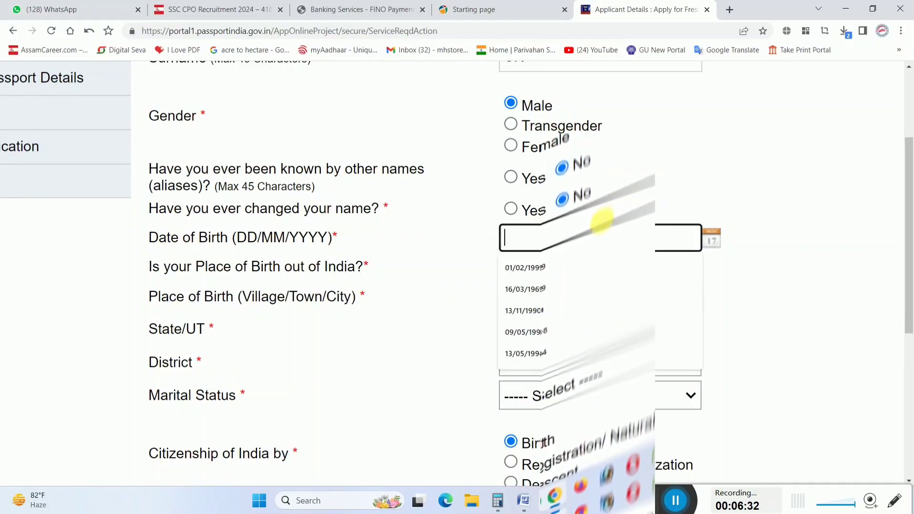
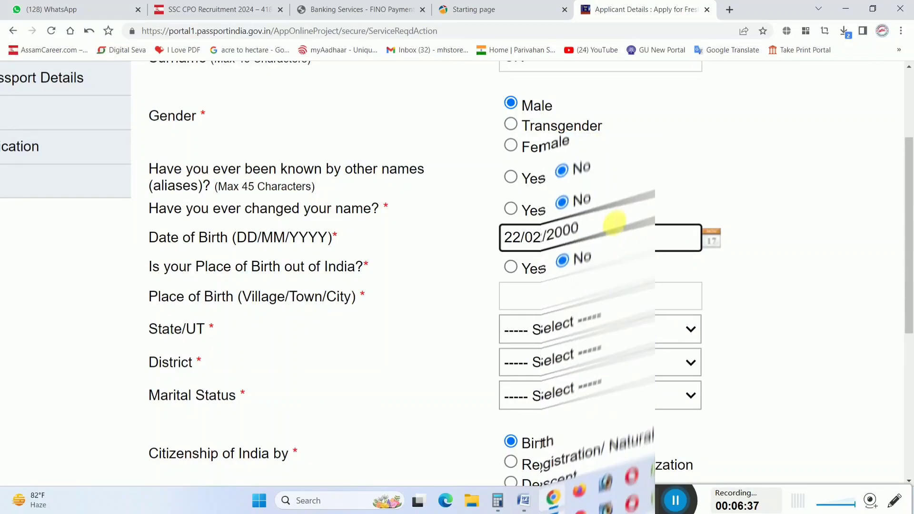
left_click(443, 294)
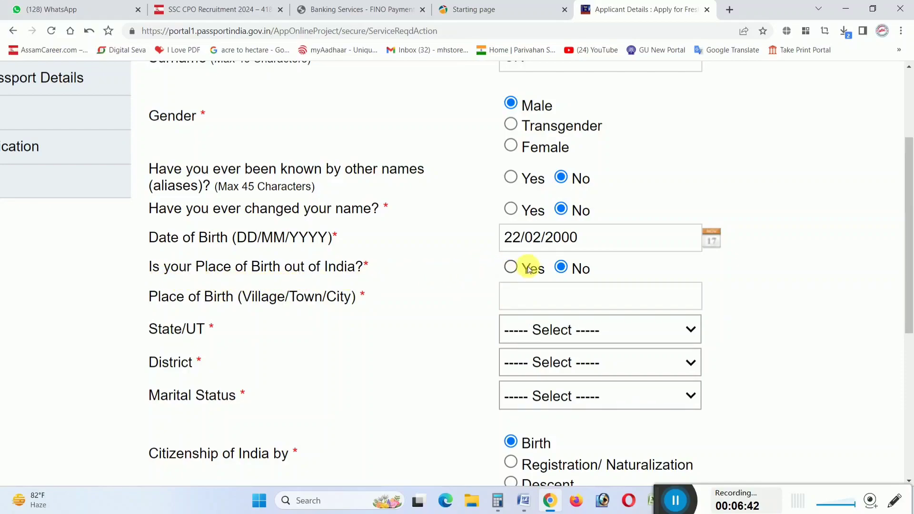
scroll(564, 272, "down", 2)
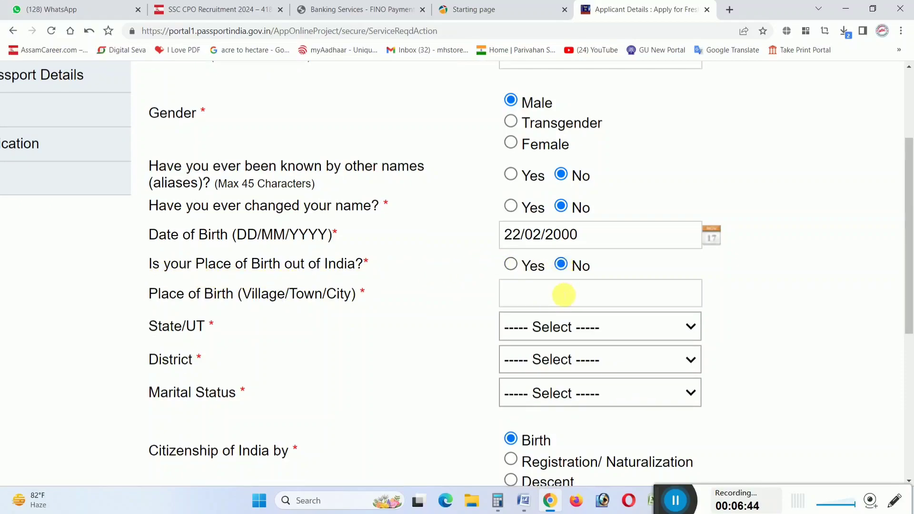
Enter the birthplace village with state Assam and district Dhubri
scroll(217, 240, "down", 1)
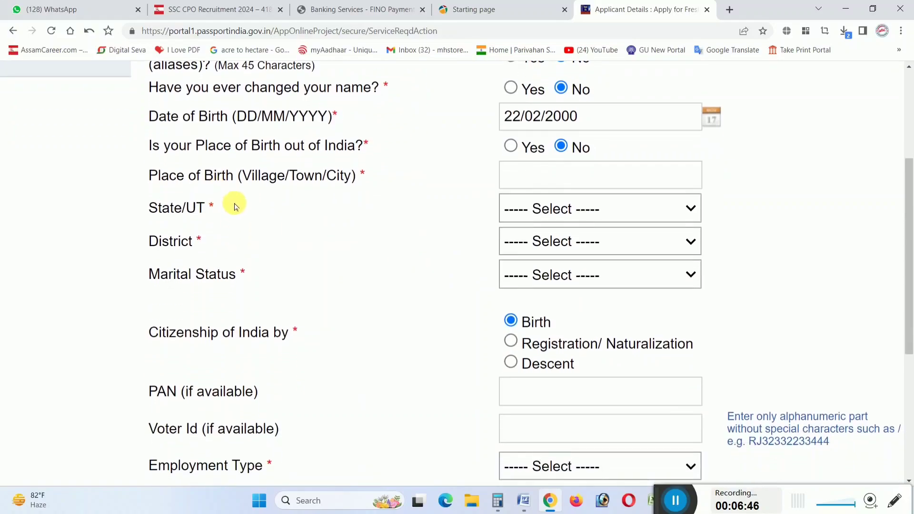
left_click(554, 183)
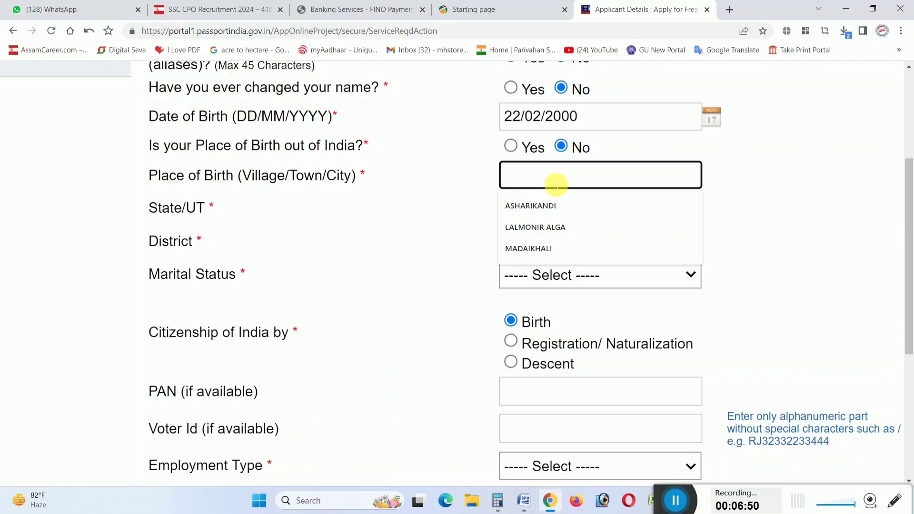
type("BARAIBARI PT II")
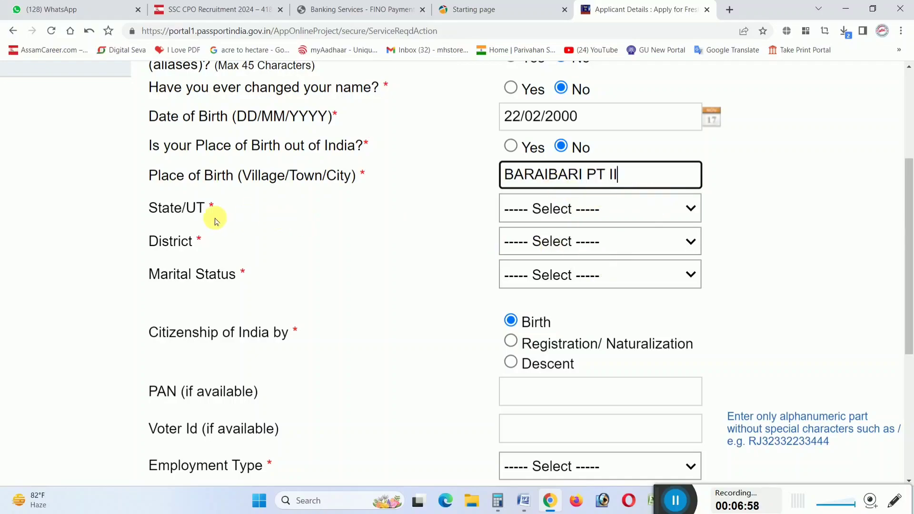
left_click(608, 215)
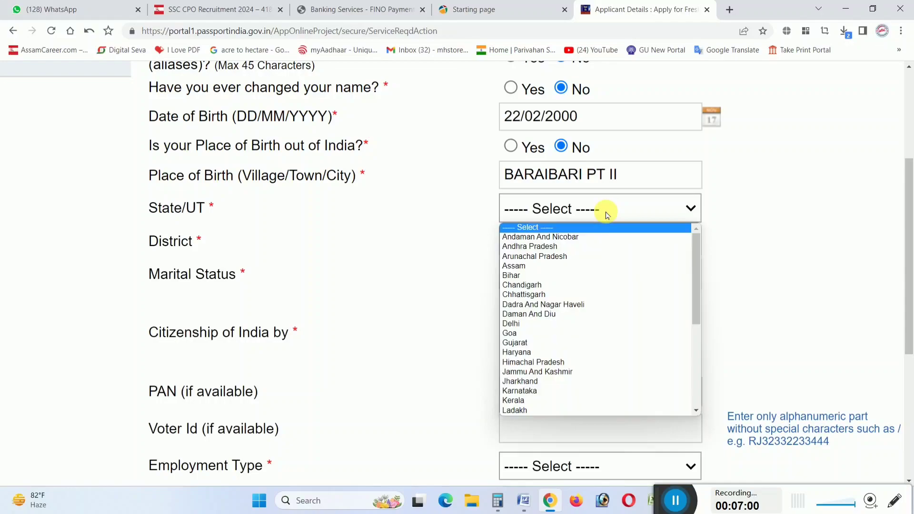
left_click(577, 266)
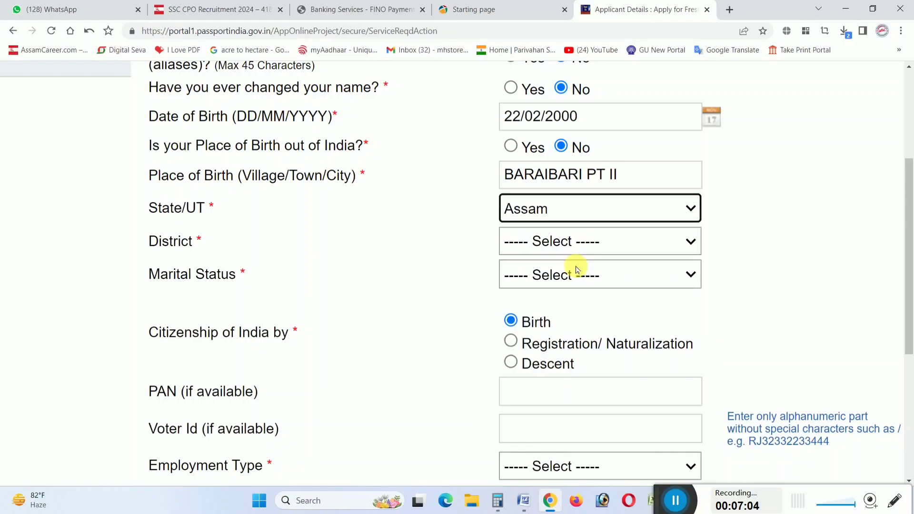
left_click(554, 246)
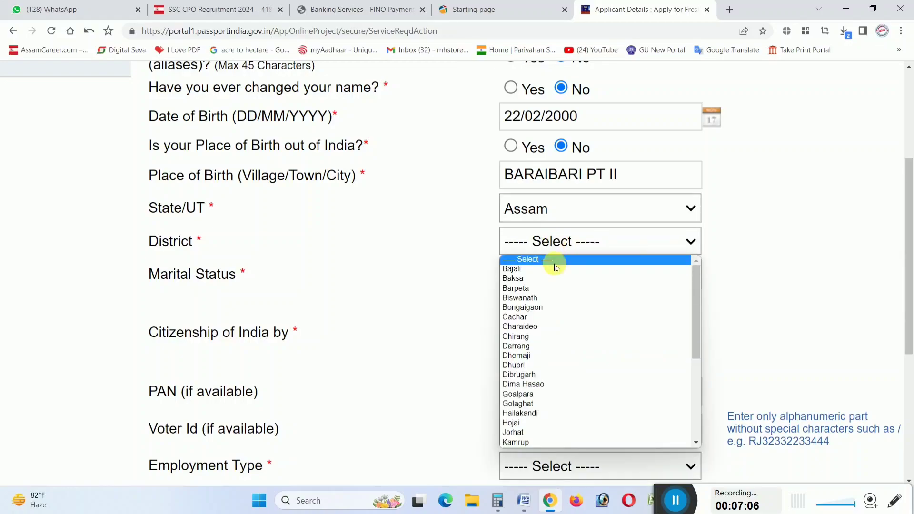
left_click(521, 366)
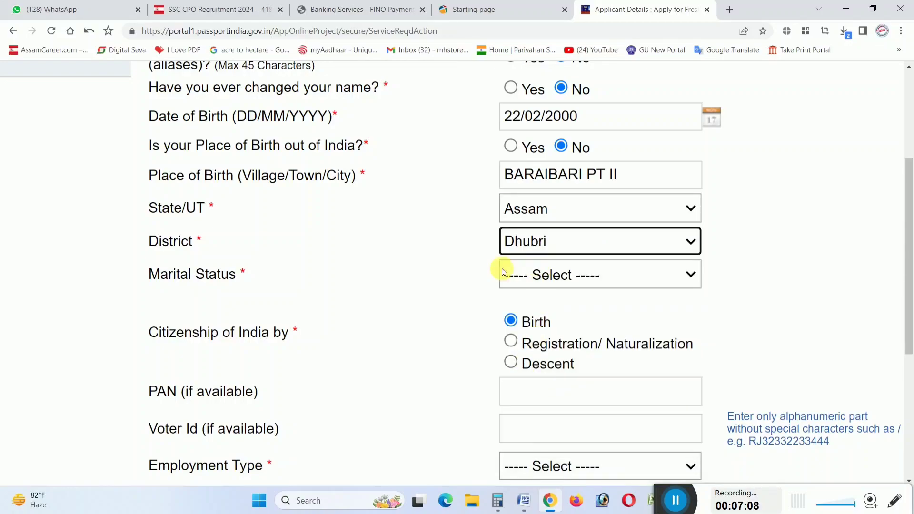
Set marital status to Married
left_click(571, 281)
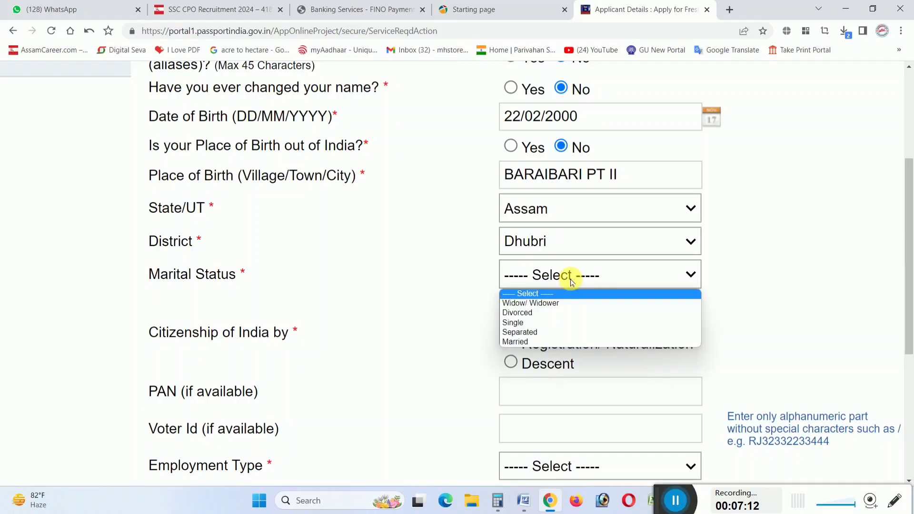
left_click(535, 341)
scroll(559, 317, "down", 3)
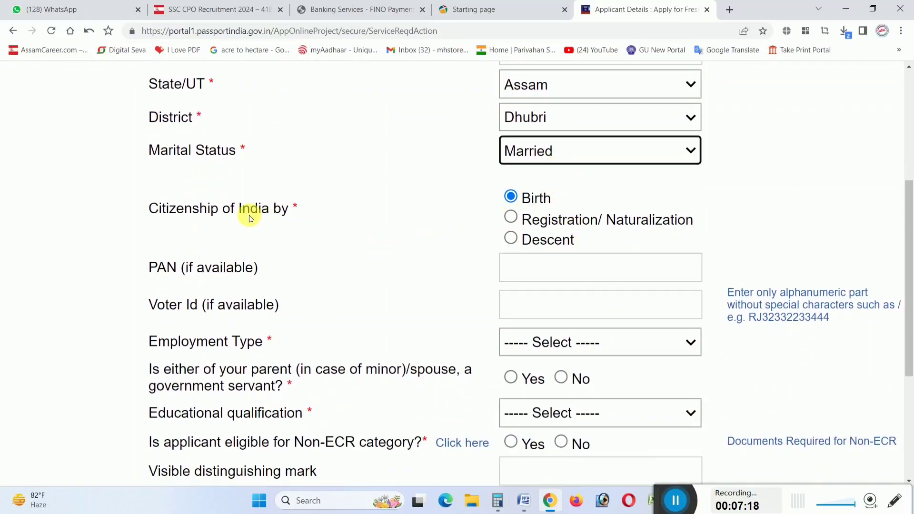
Enter the applicant's PAN and Voter ID numbers
scroll(545, 204, "down", 1)
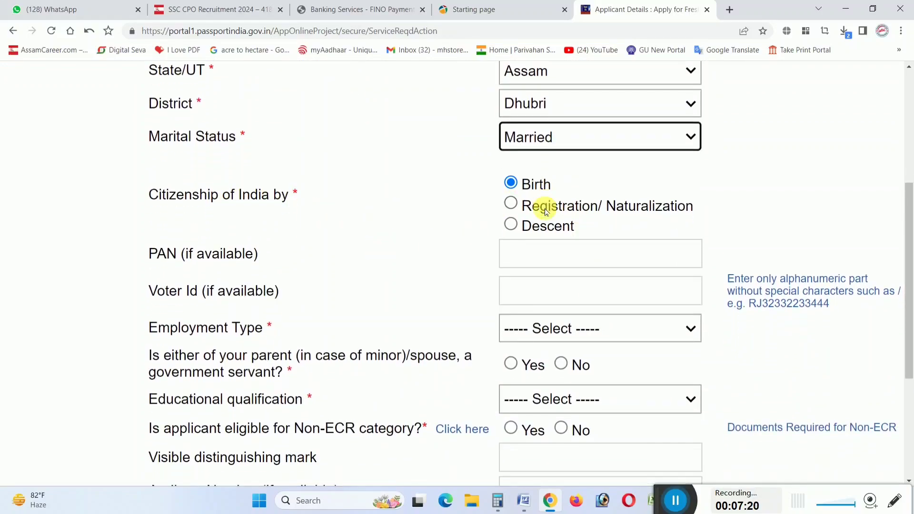
scroll(517, 250, "down", 1)
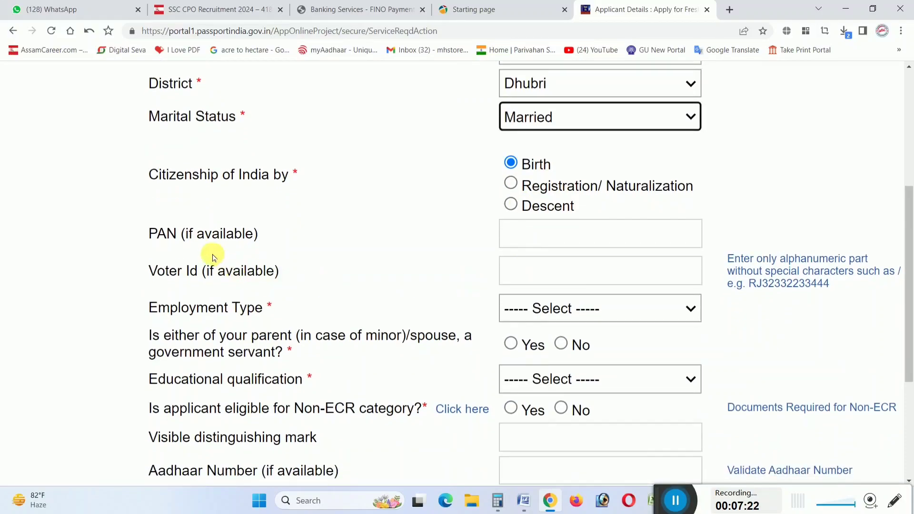
scroll(543, 241, "down", 1)
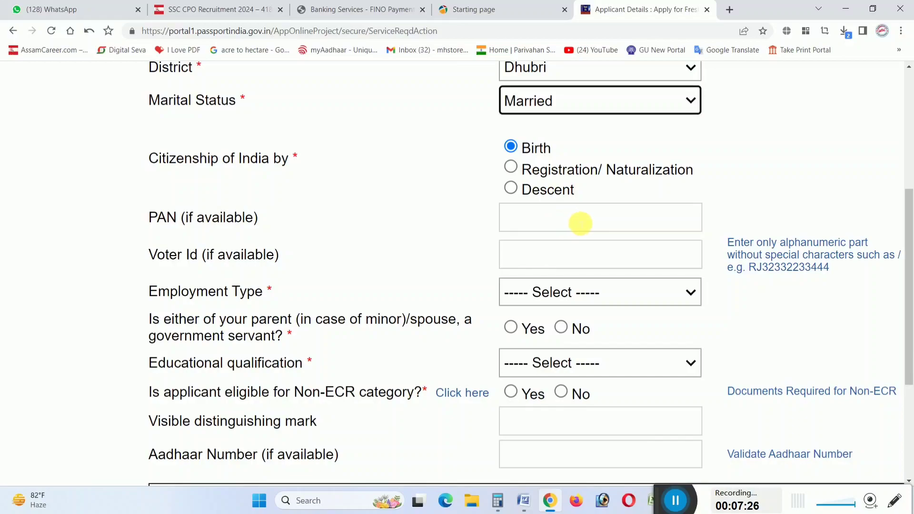
left_click(580, 223)
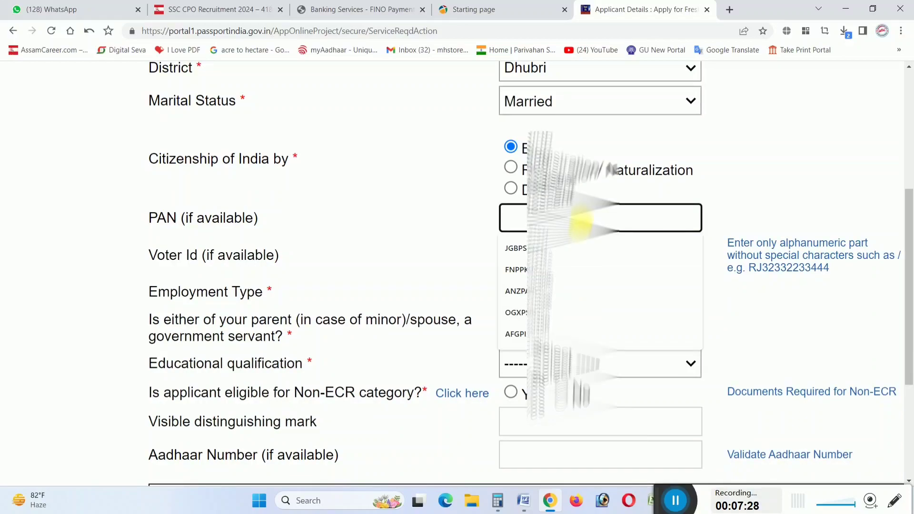
type("OTI")
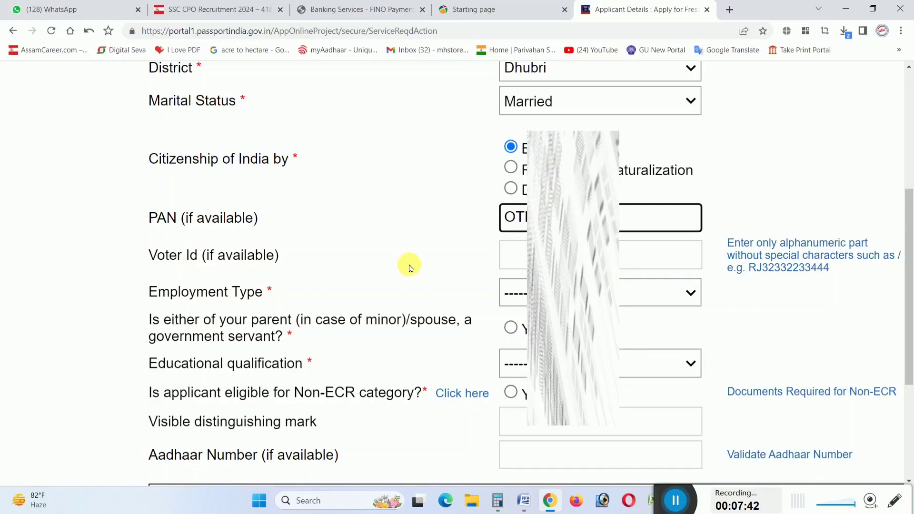
scroll(410, 260, "down", 1)
left_click(577, 188)
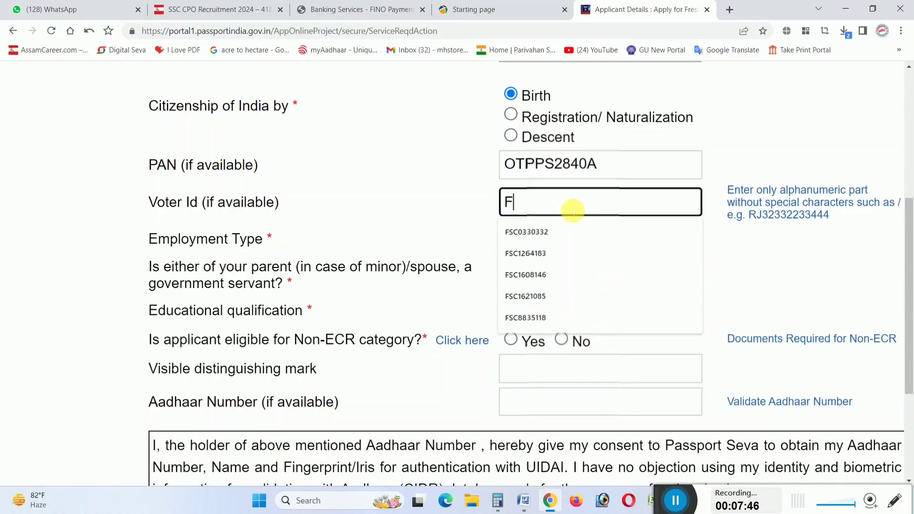
type("FSC")
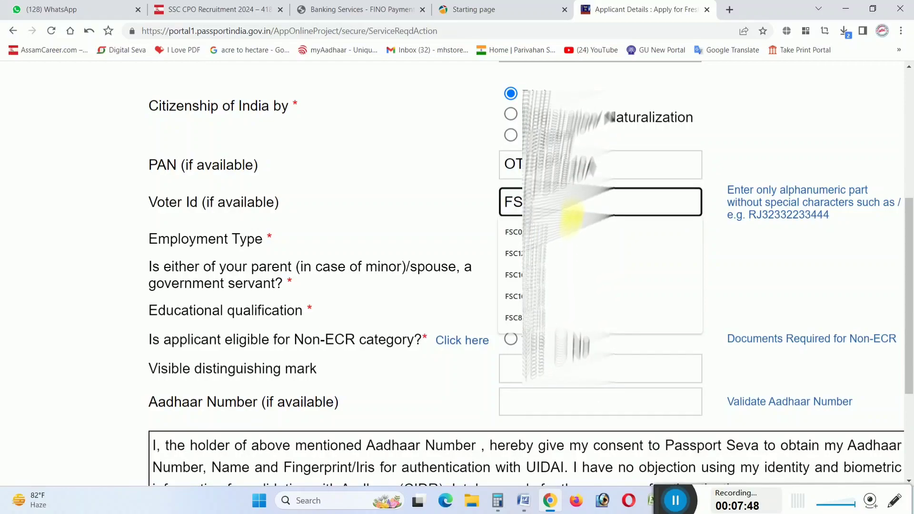
type("12")
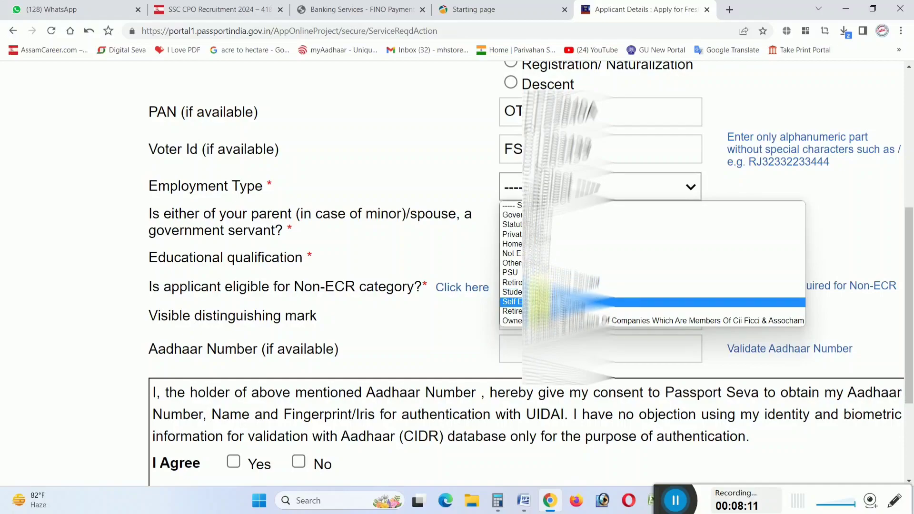
Choose Self Employed, no government-servant parent, 10th Pass And Above, and Non-ECR Yes
left_click(537, 301)
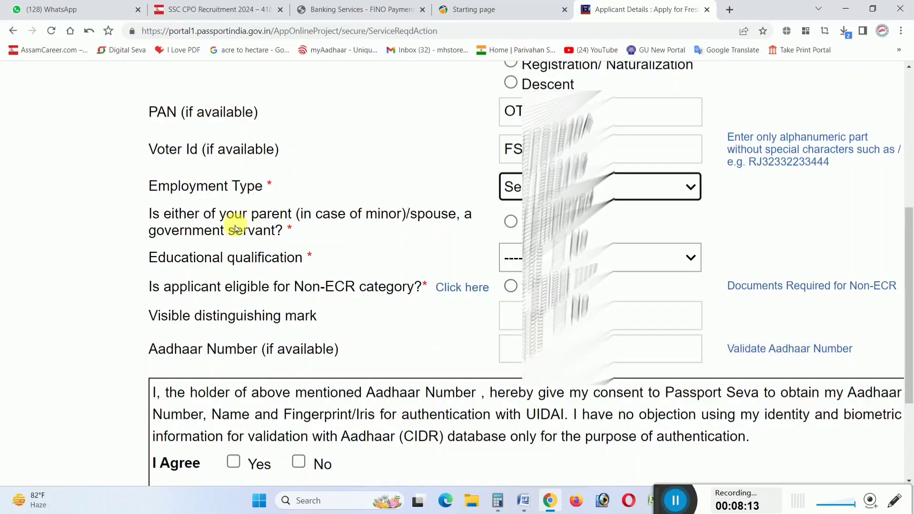
scroll(238, 226, "down", 1)
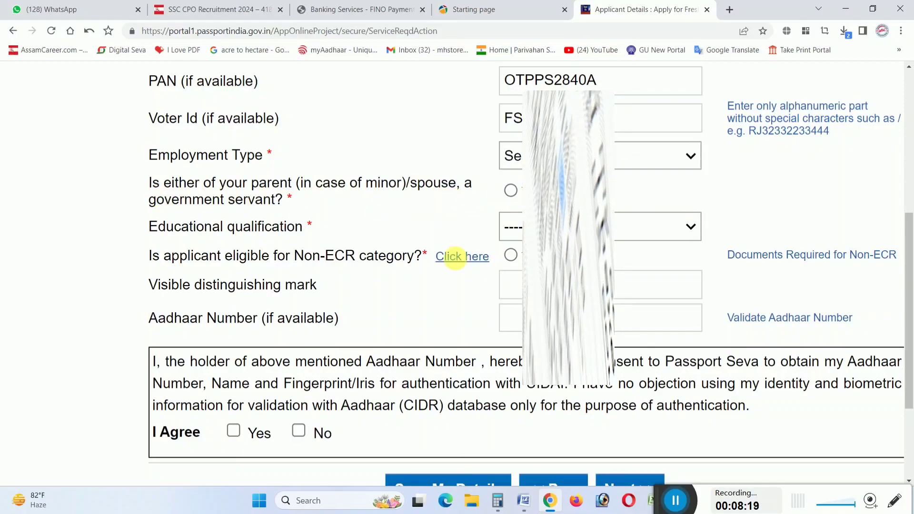
scroll(393, 216, "down", 1)
left_click(568, 206)
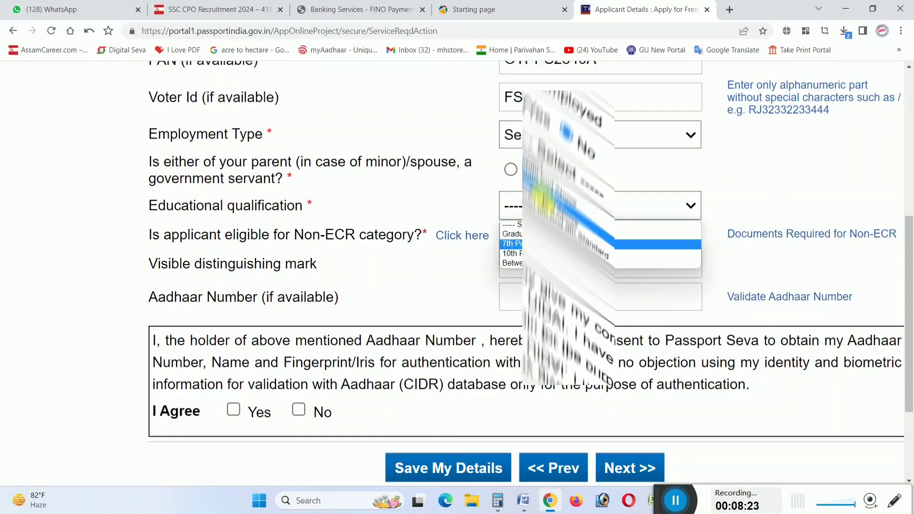
left_click(523, 253)
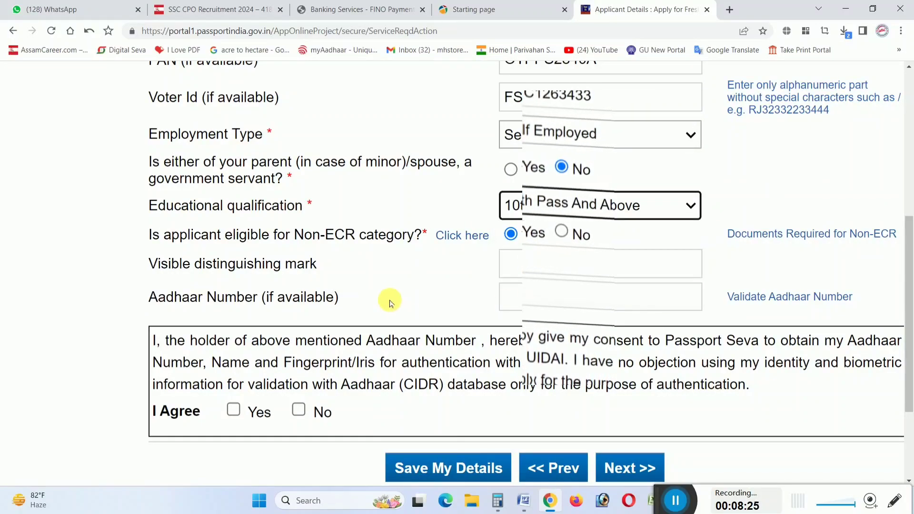
scroll(387, 295, "down", 2)
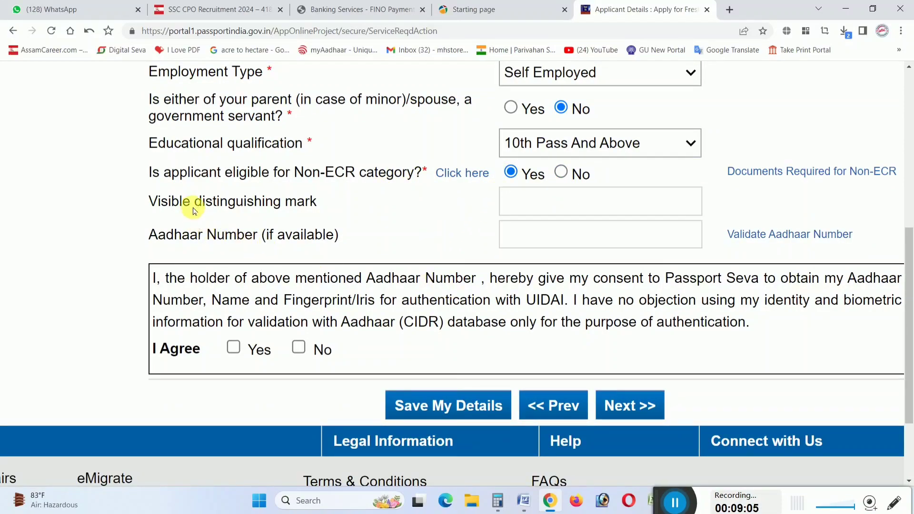
Fill in the visible distinguishing mark and the Aadhaar number
left_click(507, 207)
left_click(532, 206)
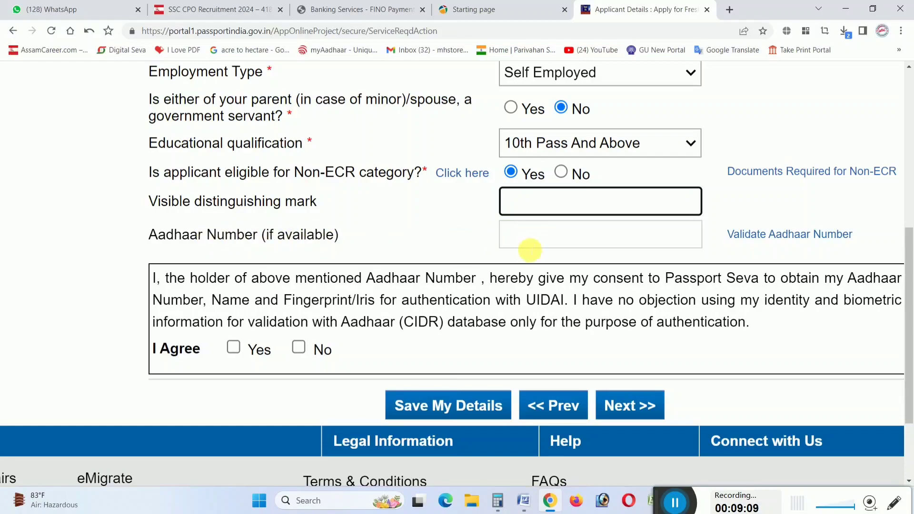
left_click(521, 243)
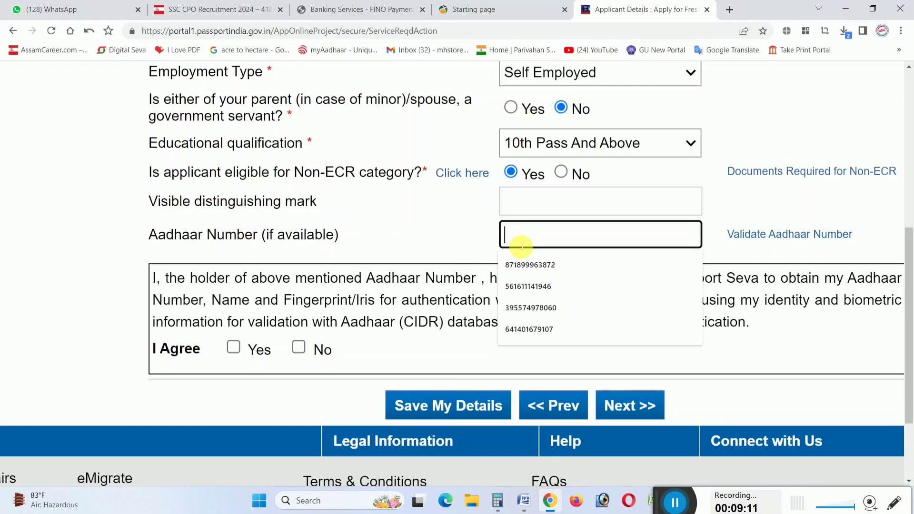
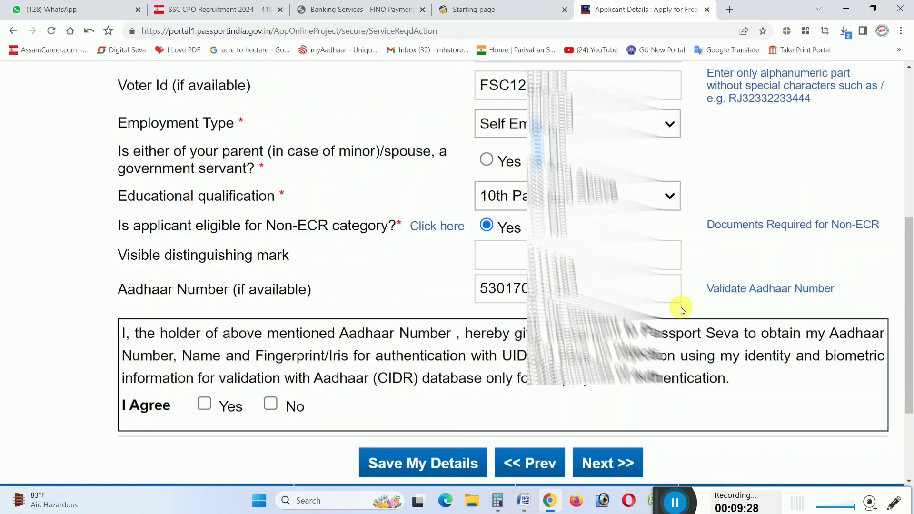
scroll(679, 308, "down", 3)
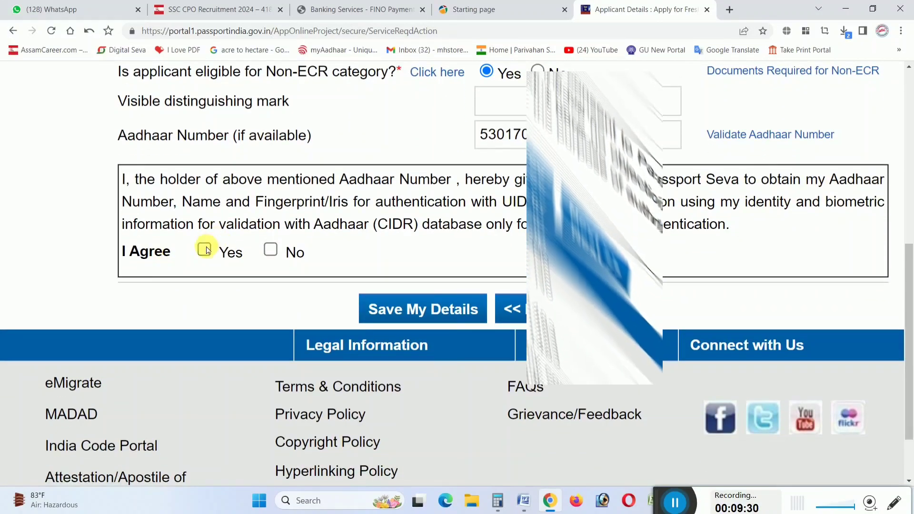
Agree to Aadhaar authentication, continue to Family Details, and zoom in the page
left_click(204, 250)
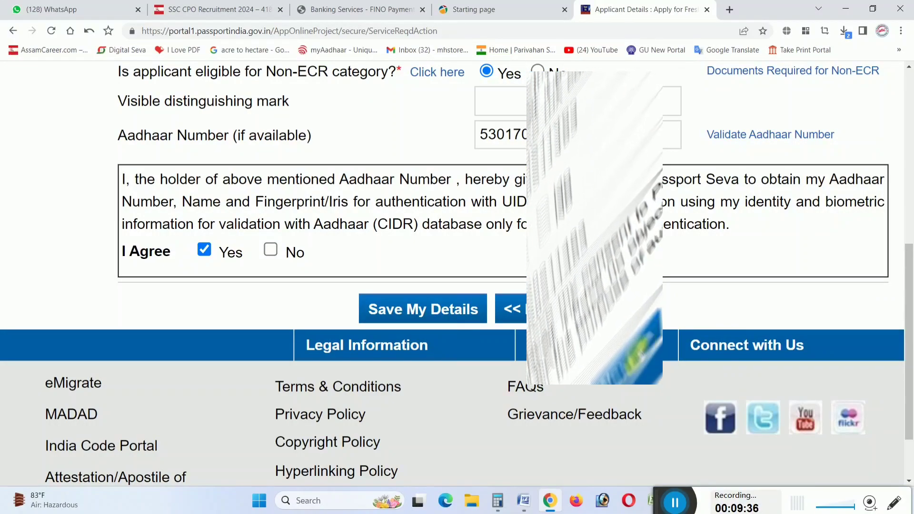
left_click(606, 320)
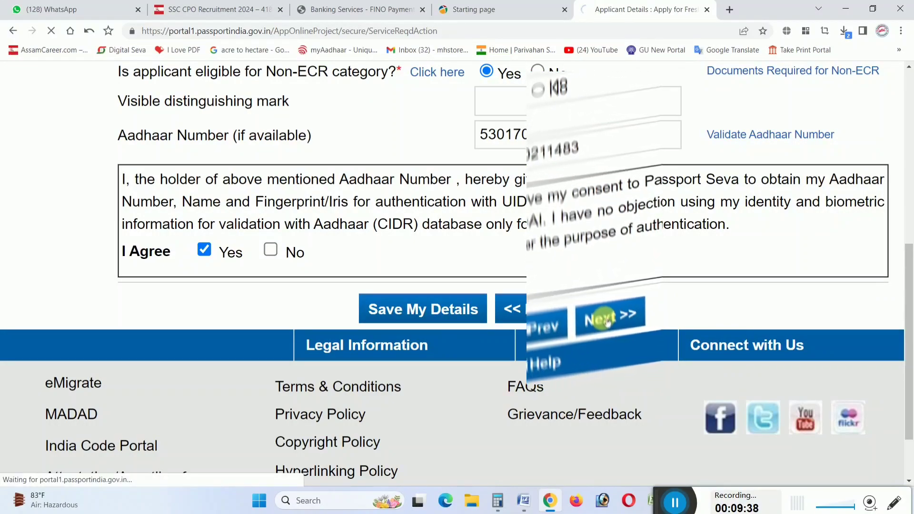
key("ctrl+plus")
key("ctrl+plus")
key("ctrl+plus")
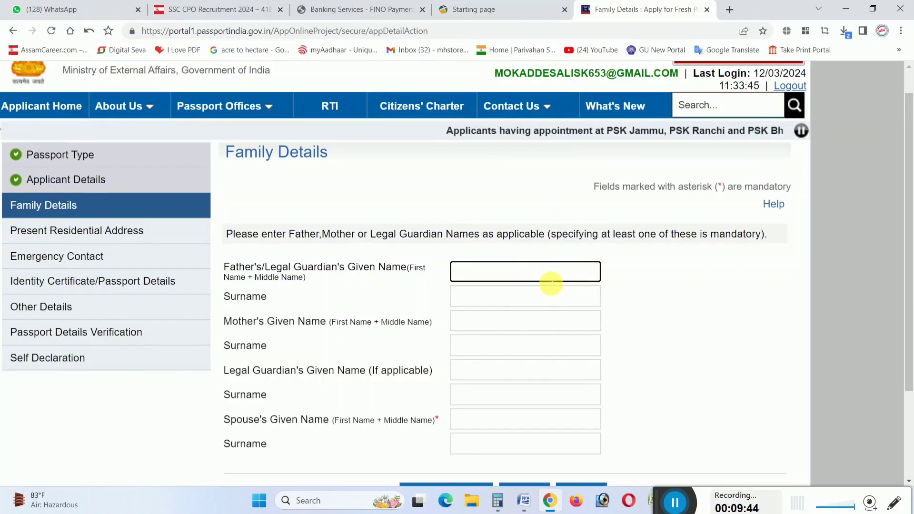
Enter the father's and mother's given names and surnames on the Family Details page
scroll(551, 283, "down", 1)
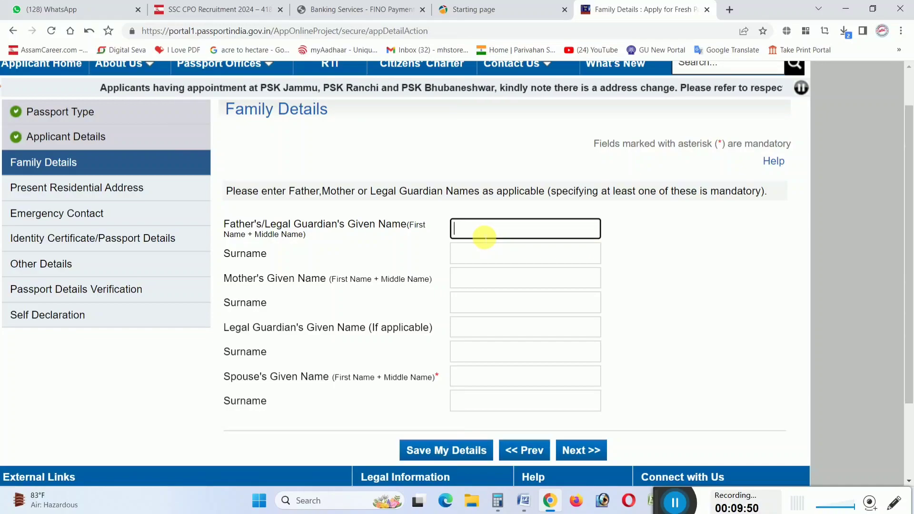
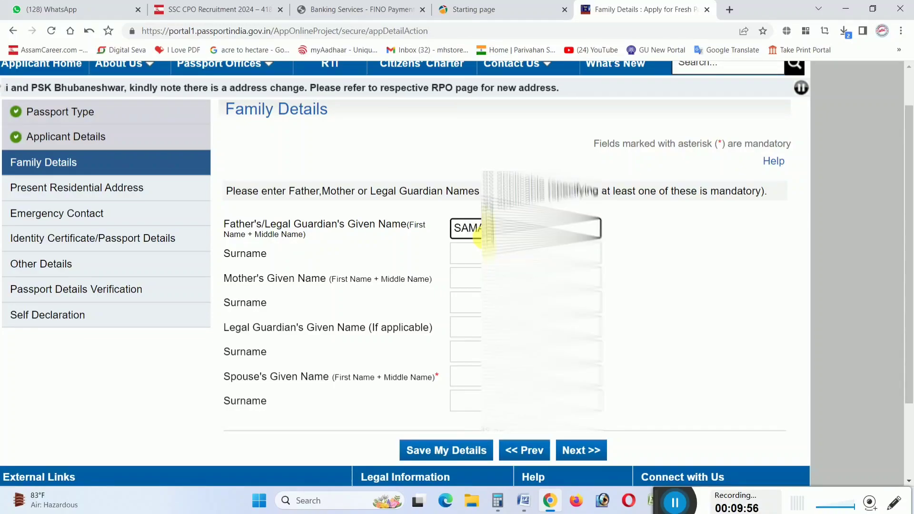
key("Tab")
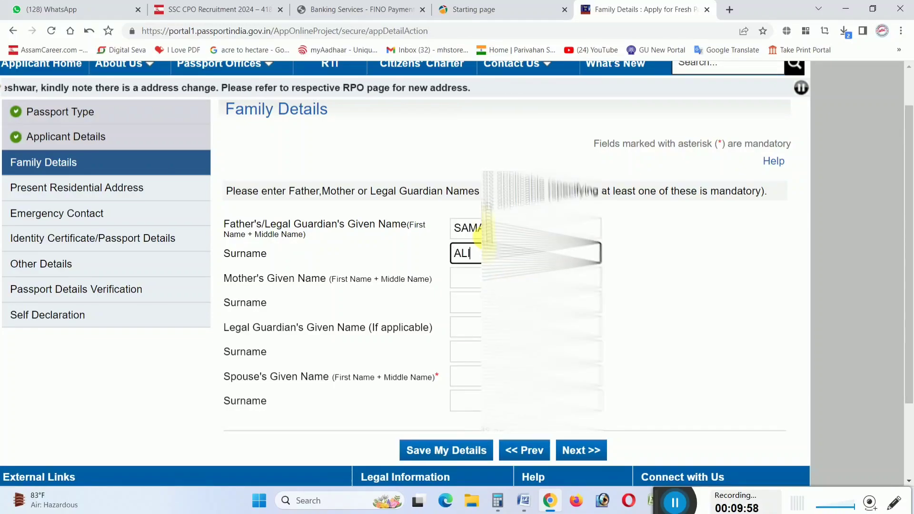
key("Tab")
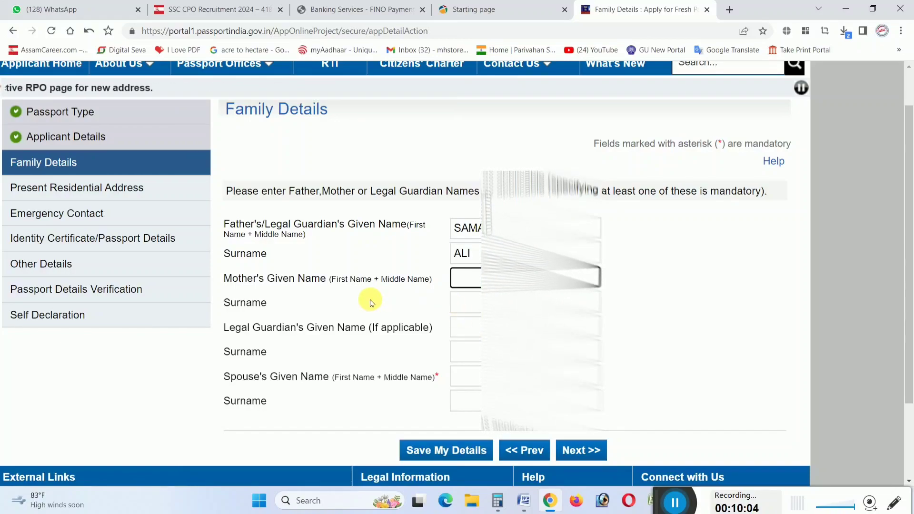
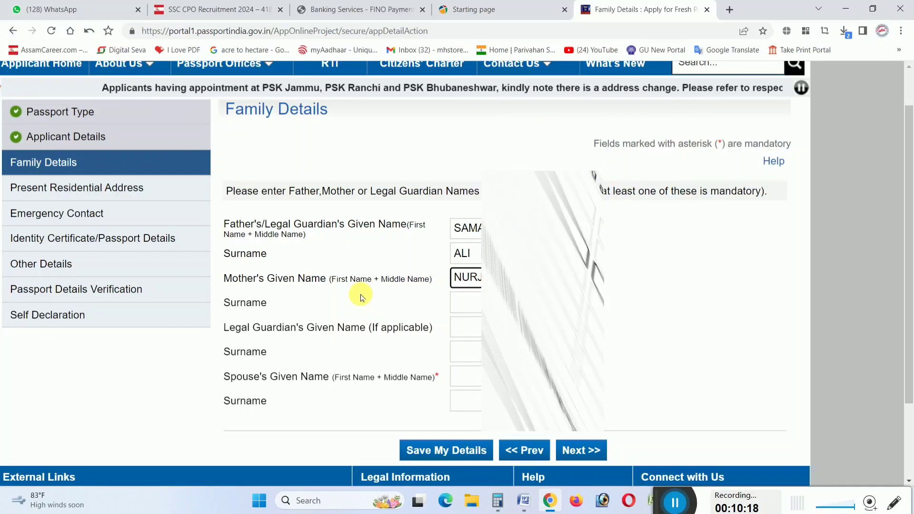
key("Tab")
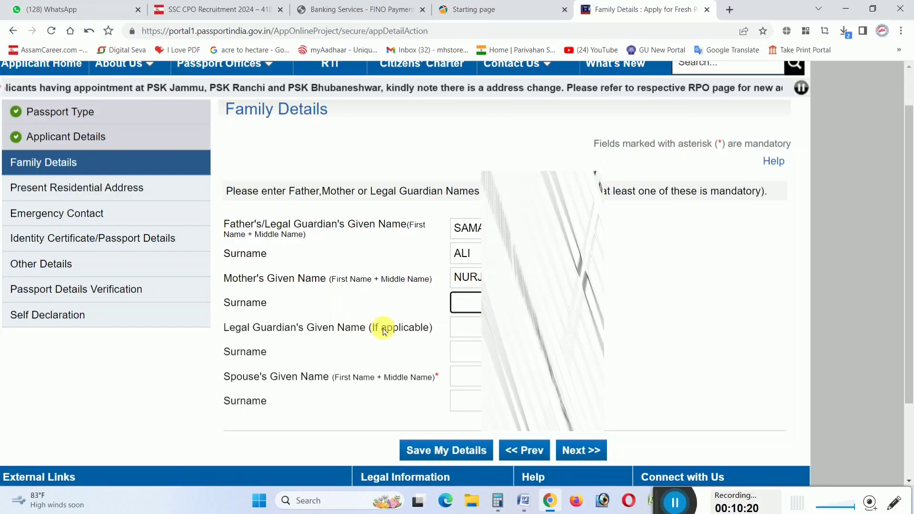
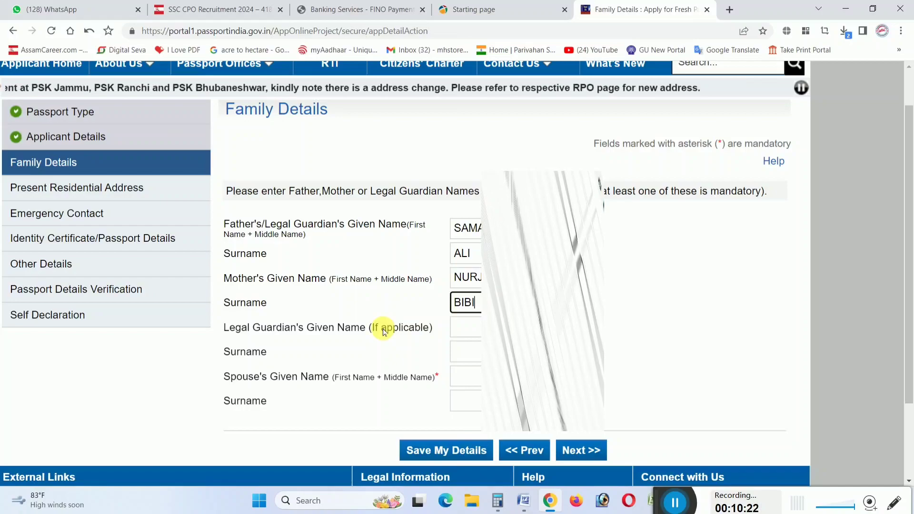
key("Tab")
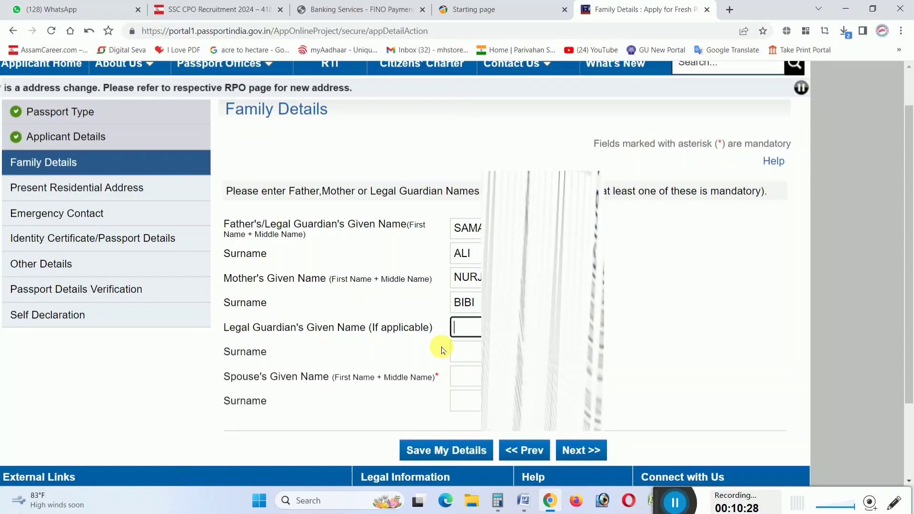
Enter the spouse's given name and surname, then continue to the next section
scroll(442, 351, "down", 1)
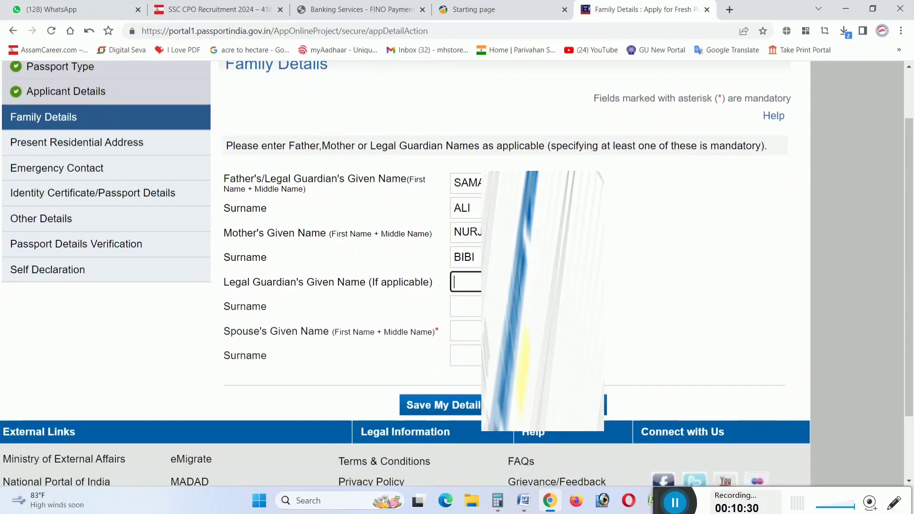
left_click(464, 331)
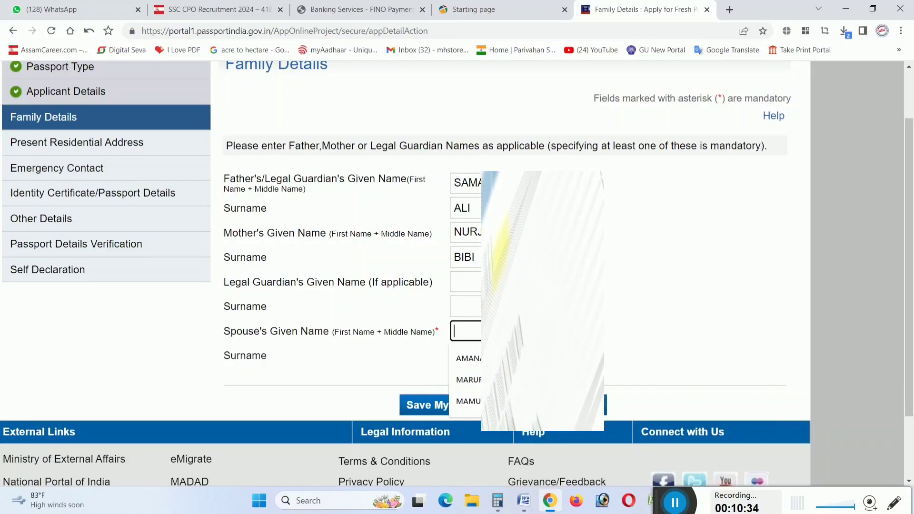
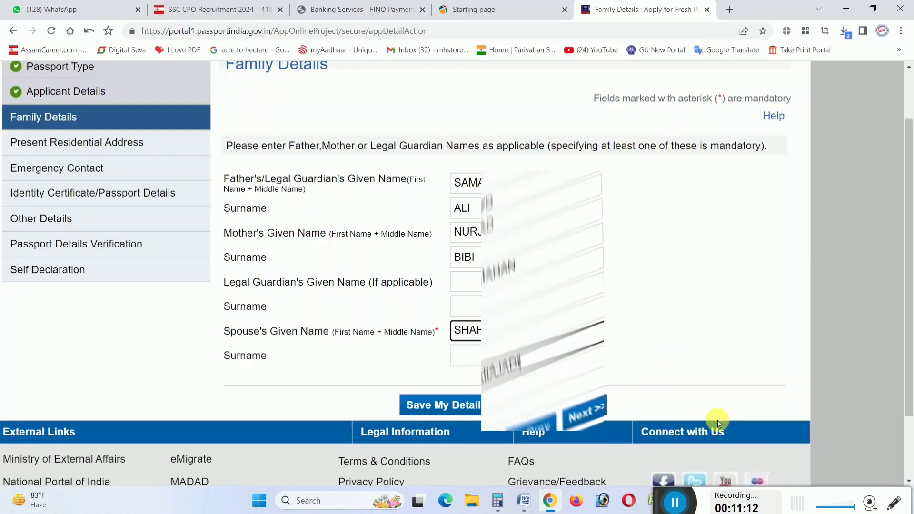
key("Tab")
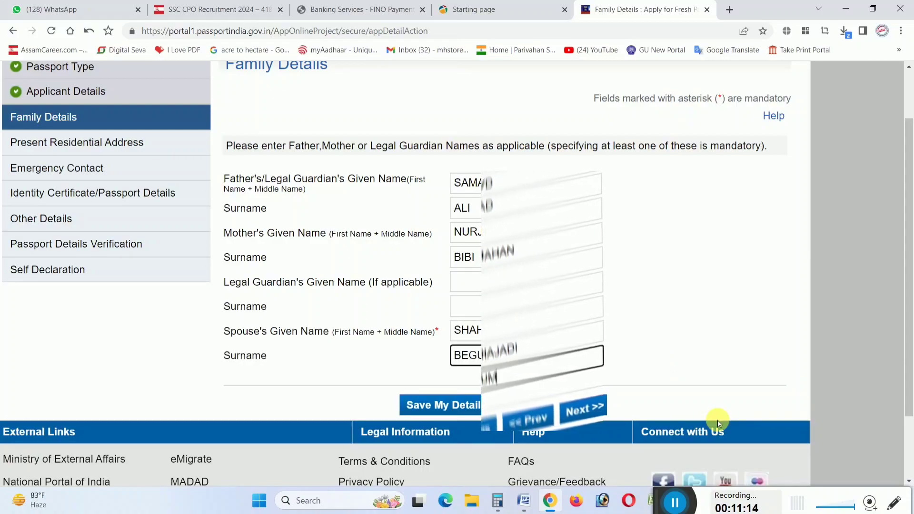
left_click(646, 342)
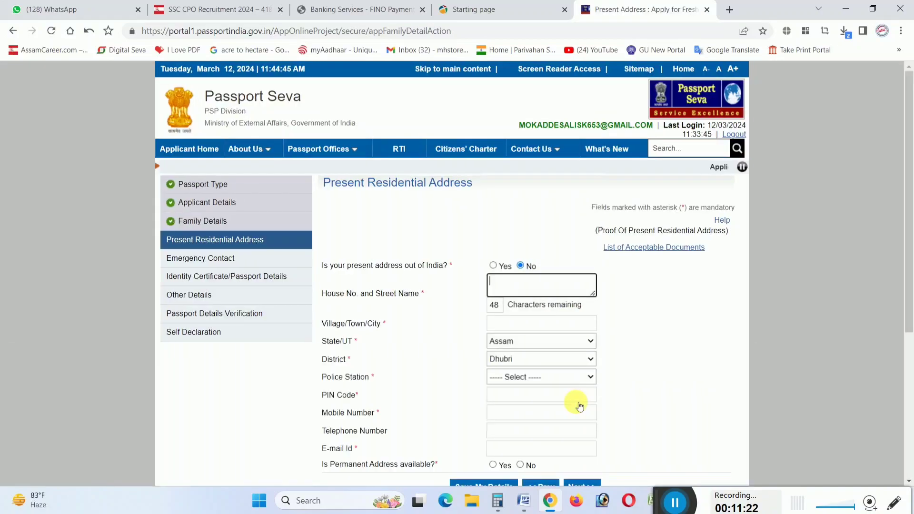
Keep the present address within India and enter the house number and village
scroll(651, 333, "down", 2)
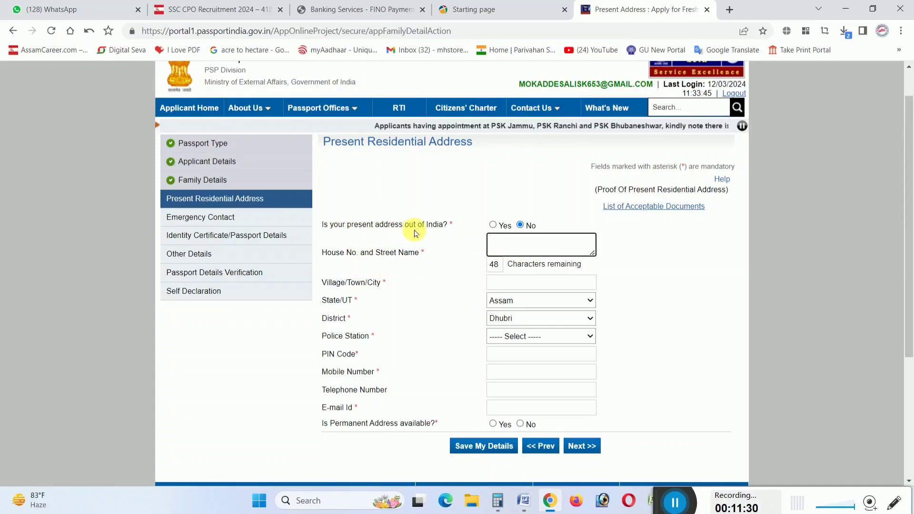
left_click(493, 226)
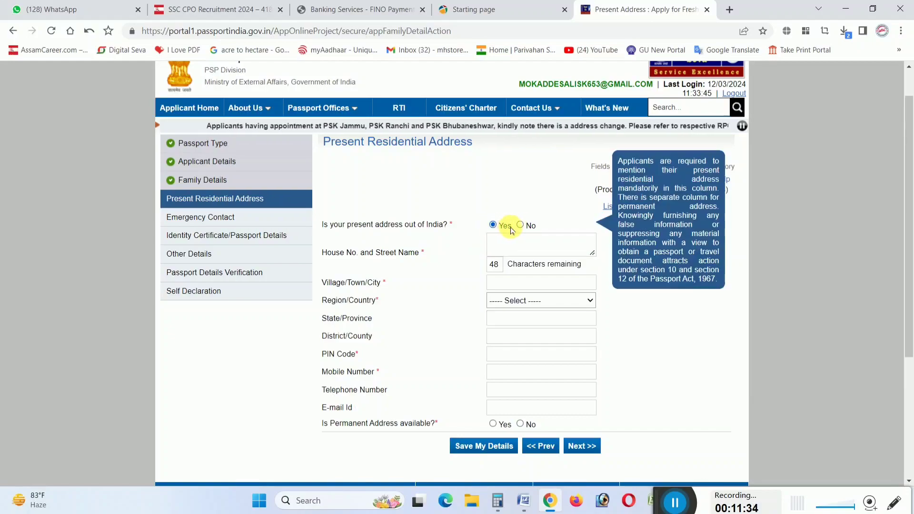
left_click(519, 225)
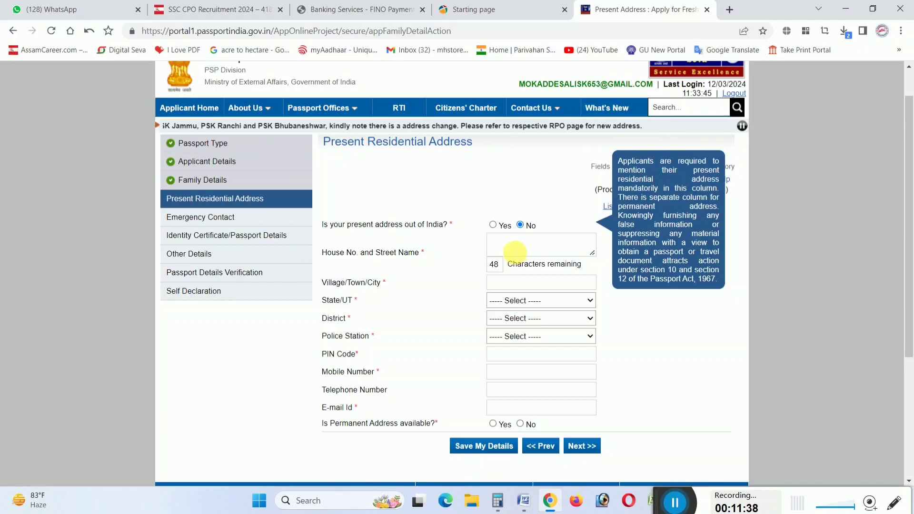
left_click(516, 251)
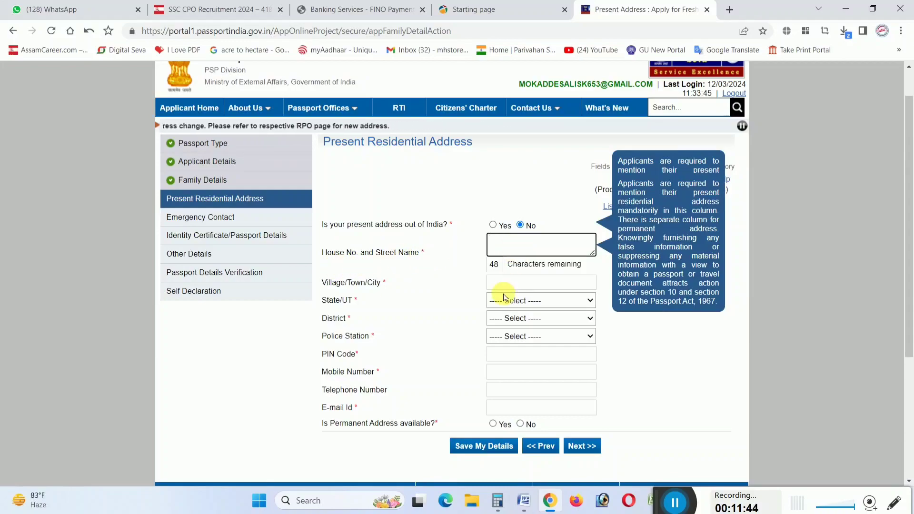
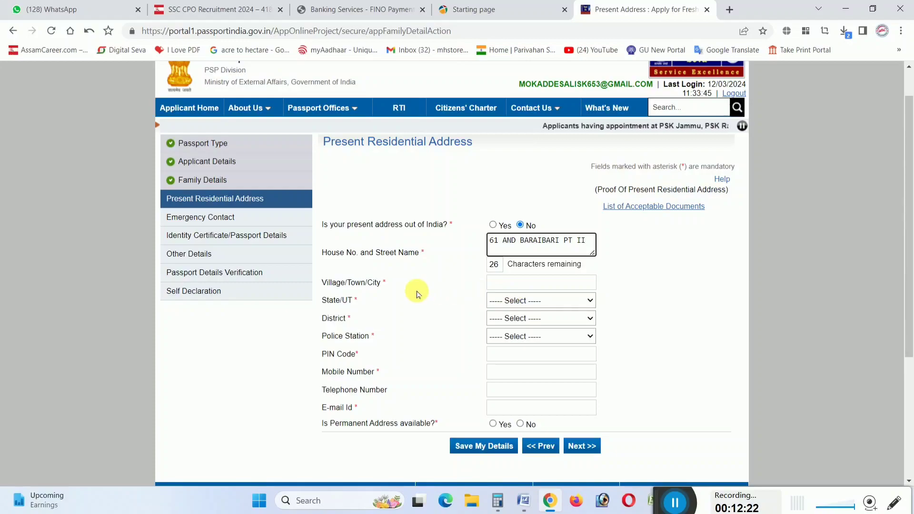
left_click(525, 284)
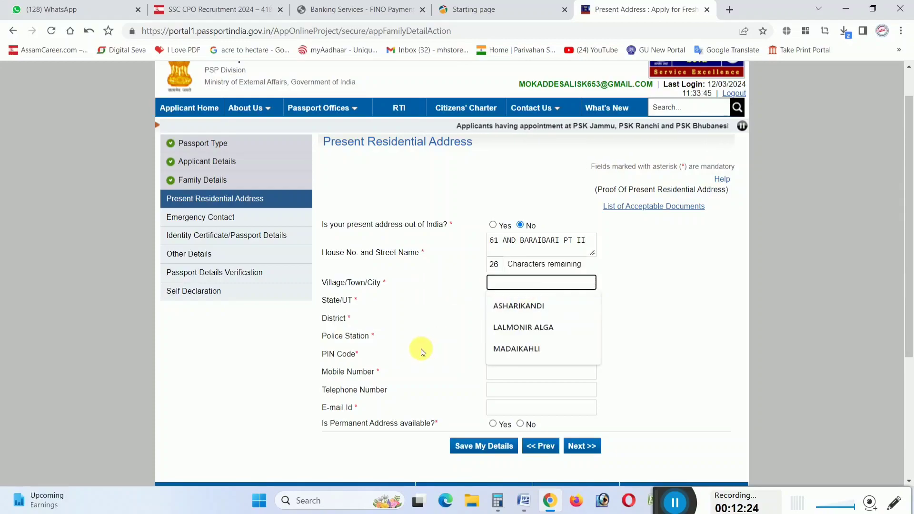
type("BARAIBARI PT II")
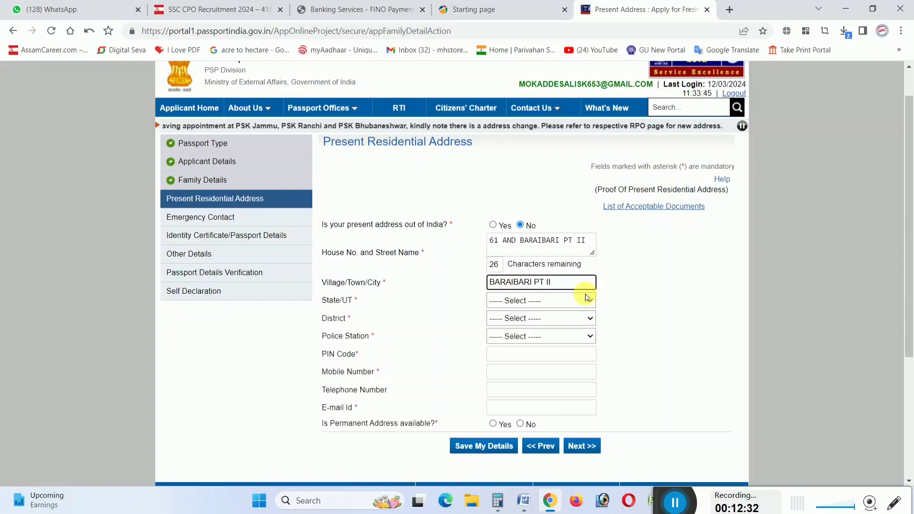
Choose Assam as the state and Dhubri as the district
left_click(503, 301)
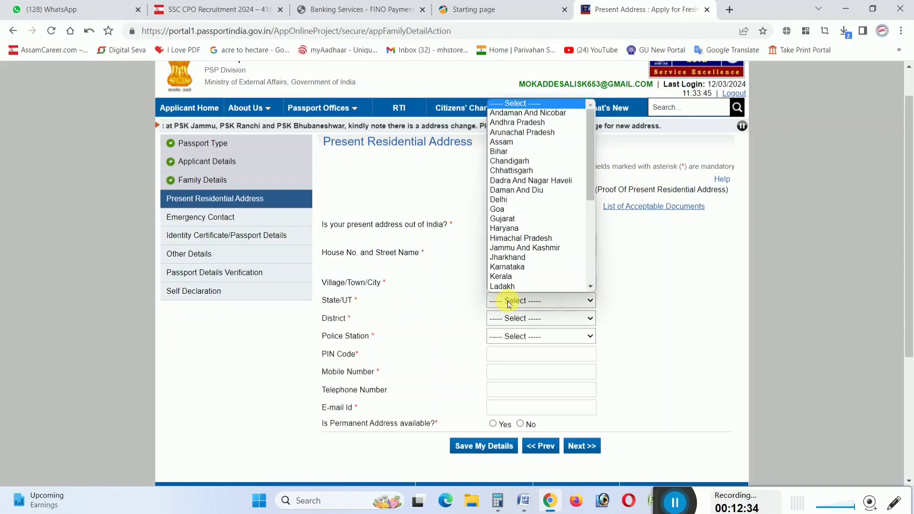
left_click(501, 142)
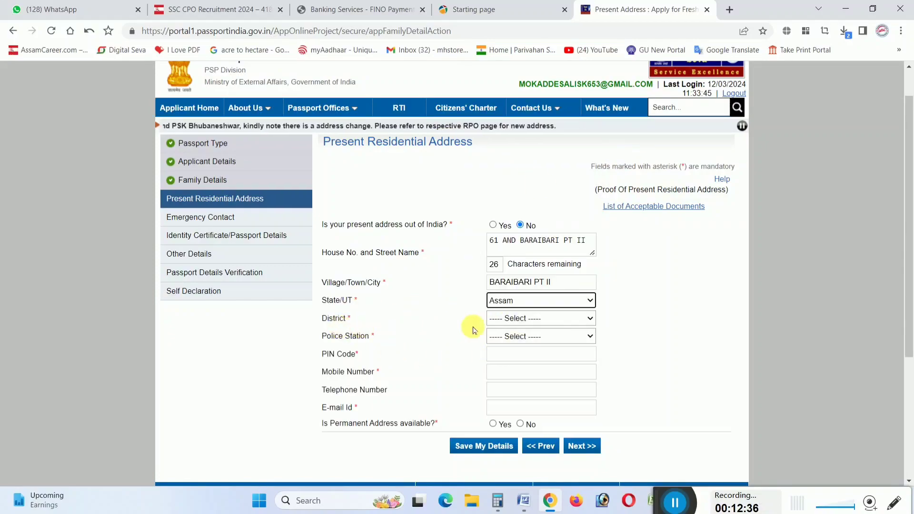
left_click(547, 317)
left_click(520, 230)
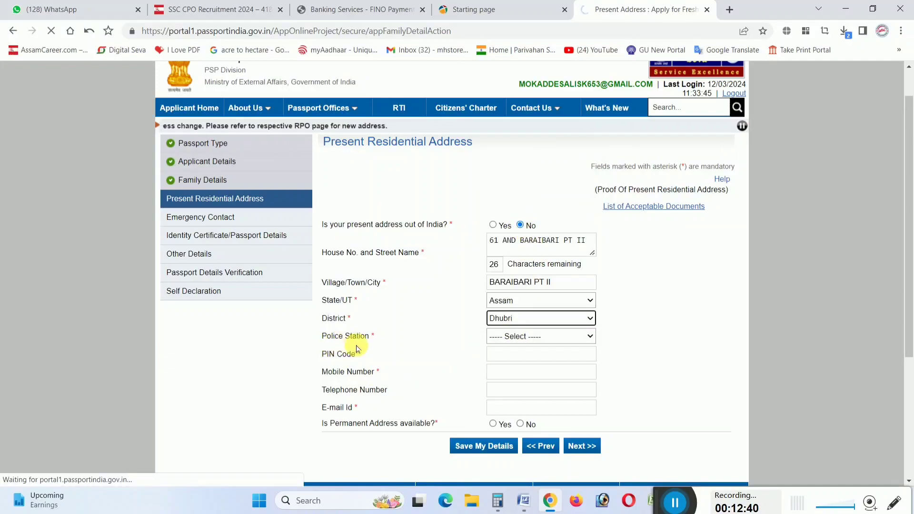
left_click(510, 336)
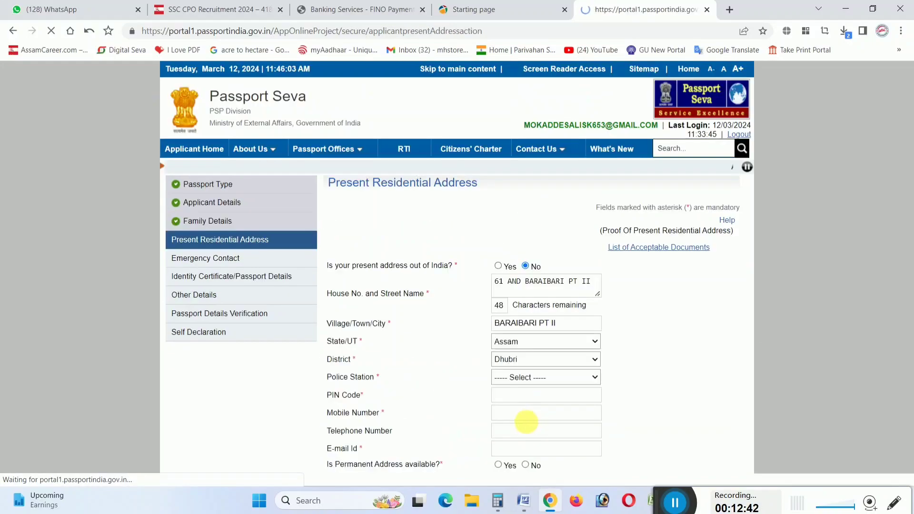
Select GAURIPUR police station and enter the PIN code and mobile number
left_click(514, 376)
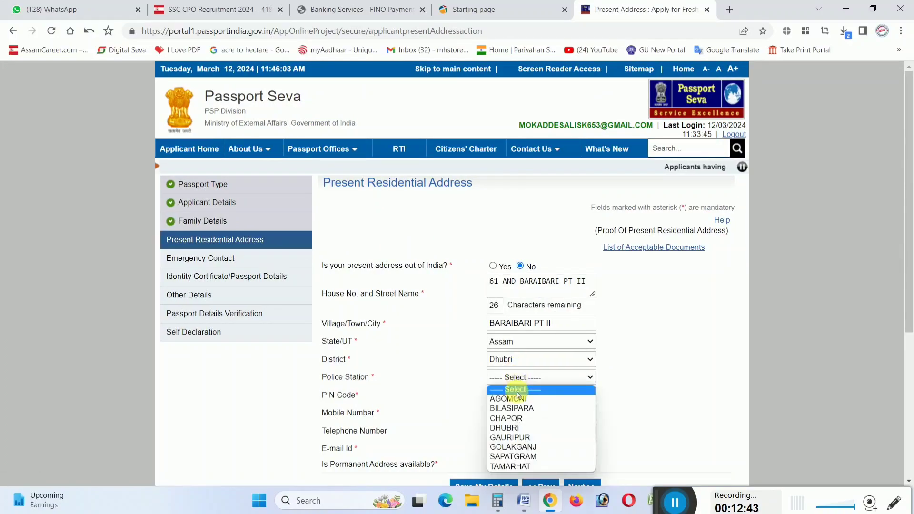
left_click(526, 438)
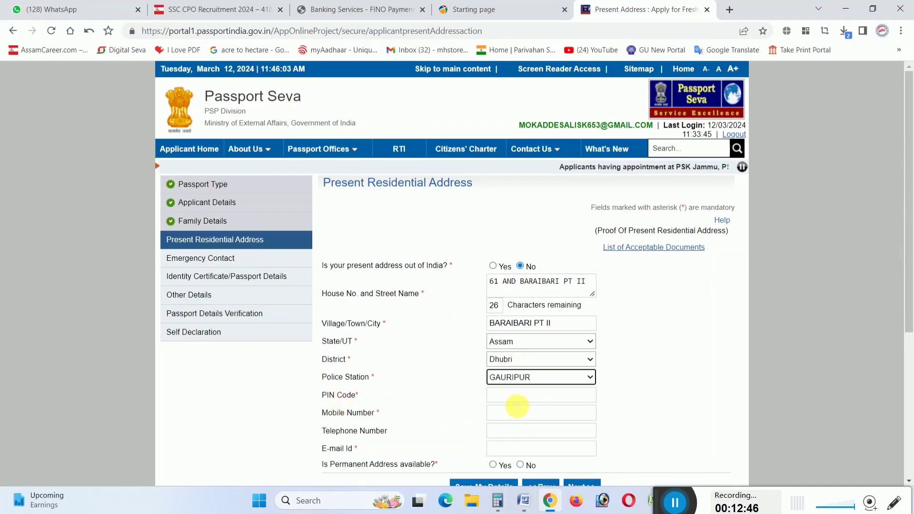
left_click(517, 401)
type("783")
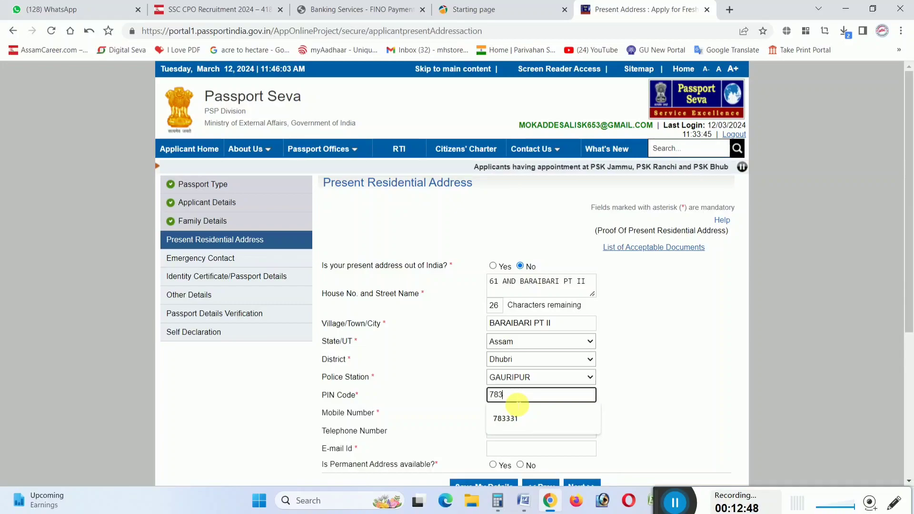
type("339")
scroll(609, 350, "down", 3)
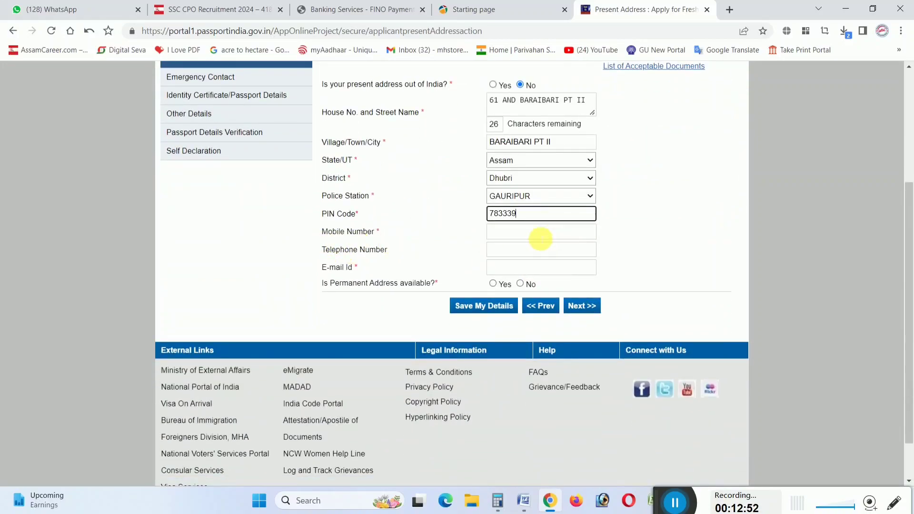
left_click(540, 232)
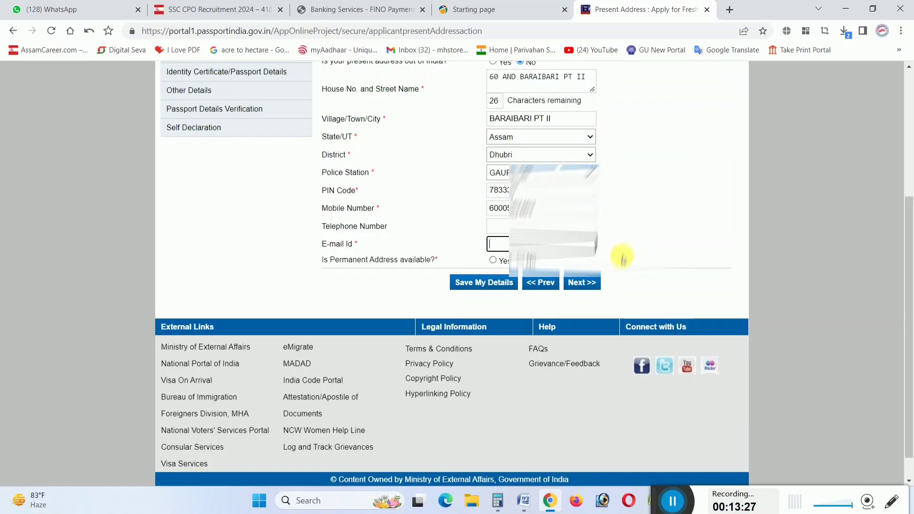
type("moka")
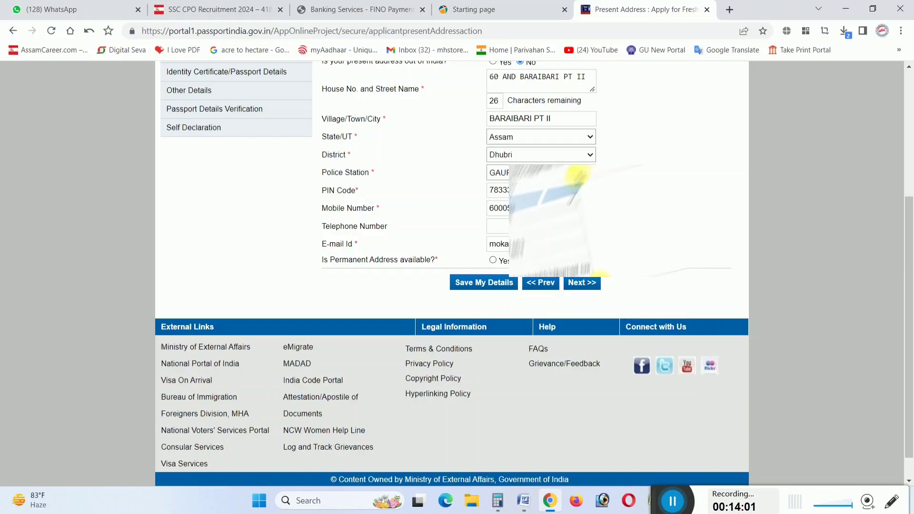
Mark the permanent address as the same as present, submit, and accept both alerts
scroll(577, 176, "down", 1)
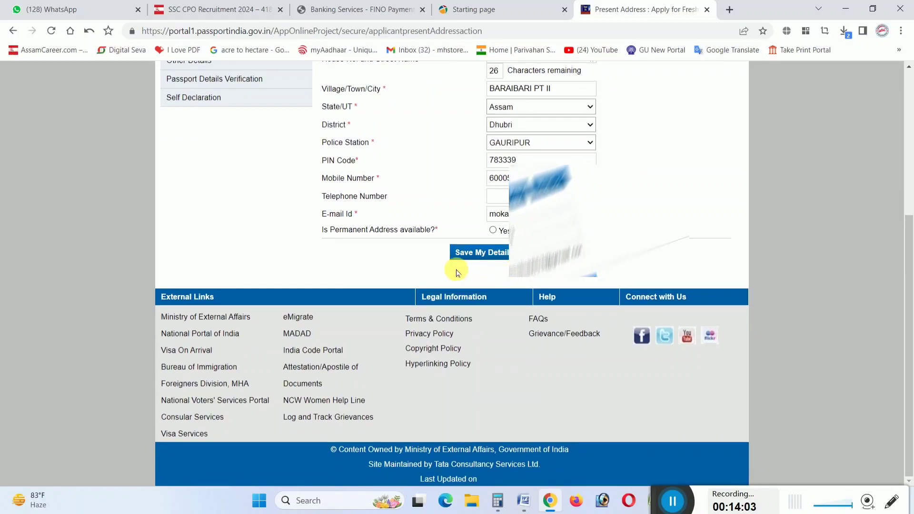
left_click(493, 231)
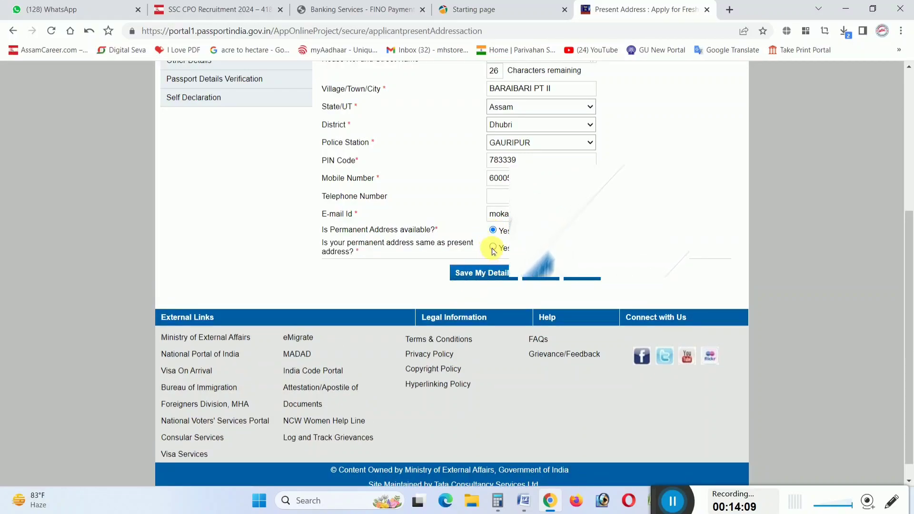
left_click(492, 248)
left_click(582, 276)
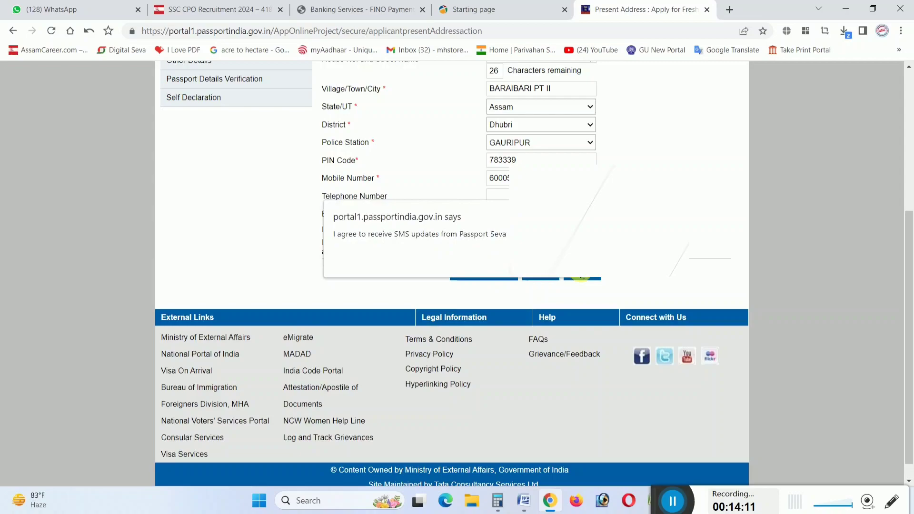
left_click(562, 260)
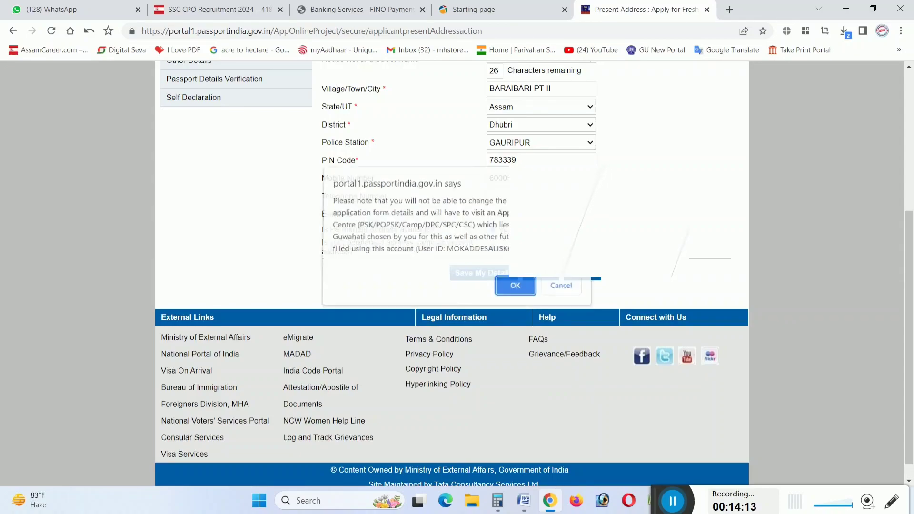
left_click(518, 291)
left_click(725, 215)
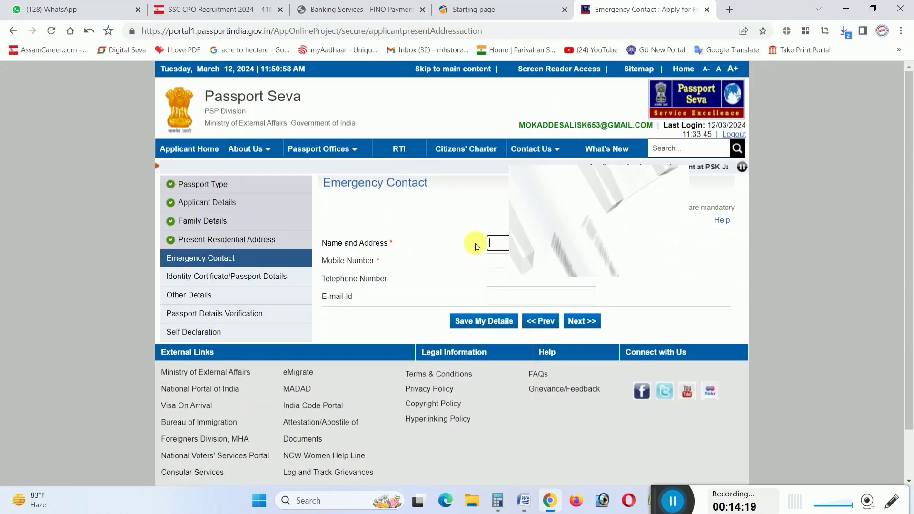
Enter the emergency contact's name and address in capitals and their mobile number, then continue
left_click(522, 243)
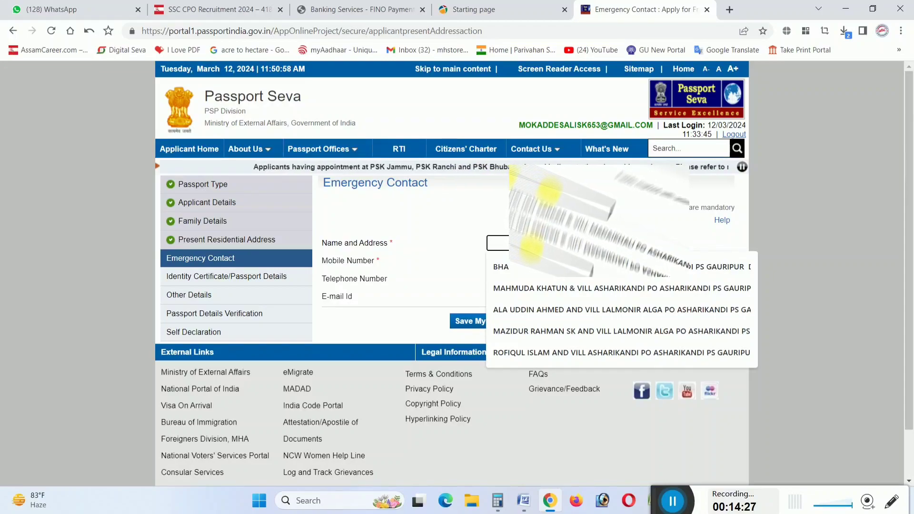
key("Caps_Lock")
type("MOK")
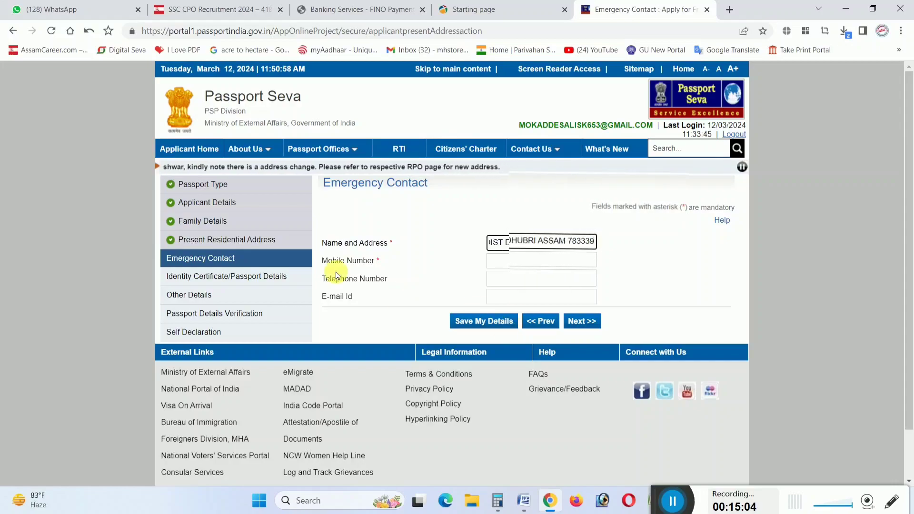
left_click(513, 264)
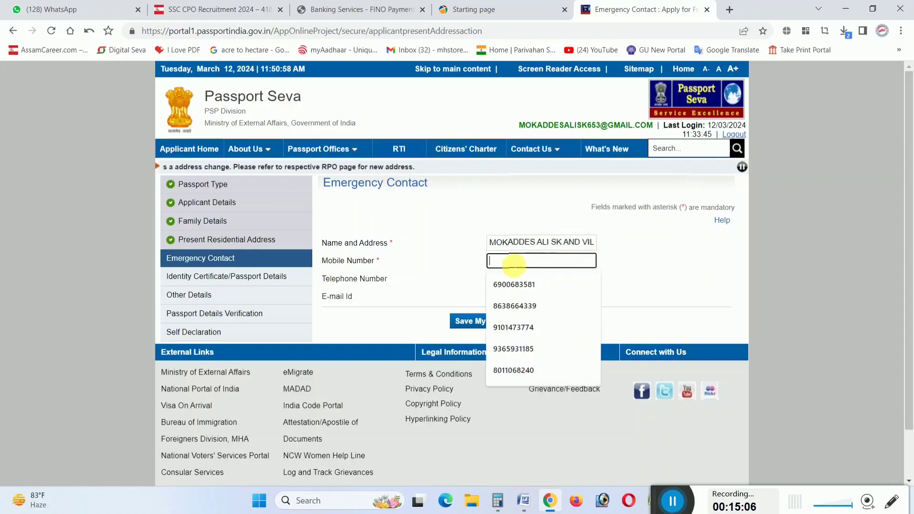
type("9387944")
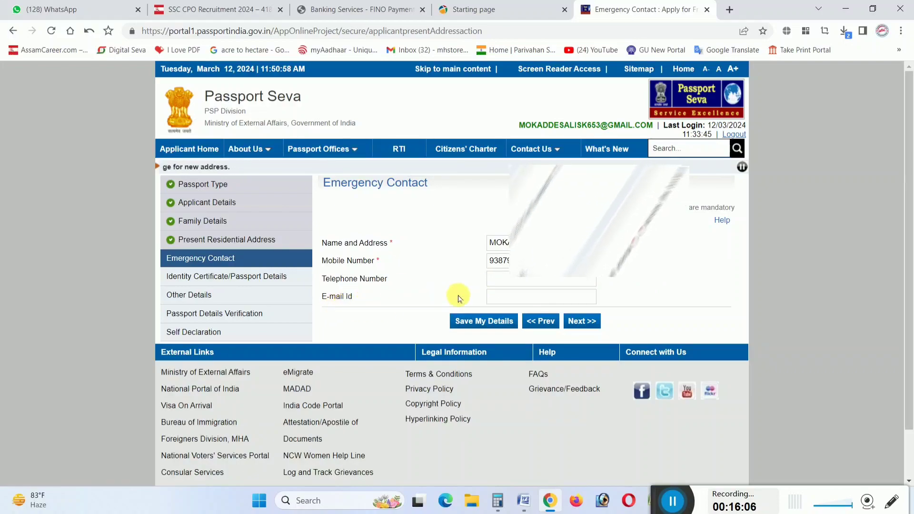
left_click(586, 321)
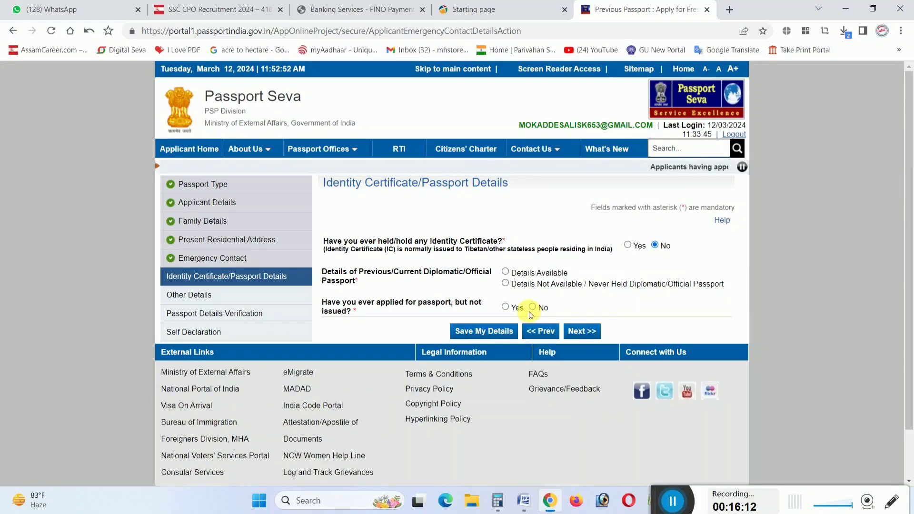
Declare no diplomatic/official passport ever held and No for applied-but-not-issued, then continue
scroll(604, 287, "down", 2)
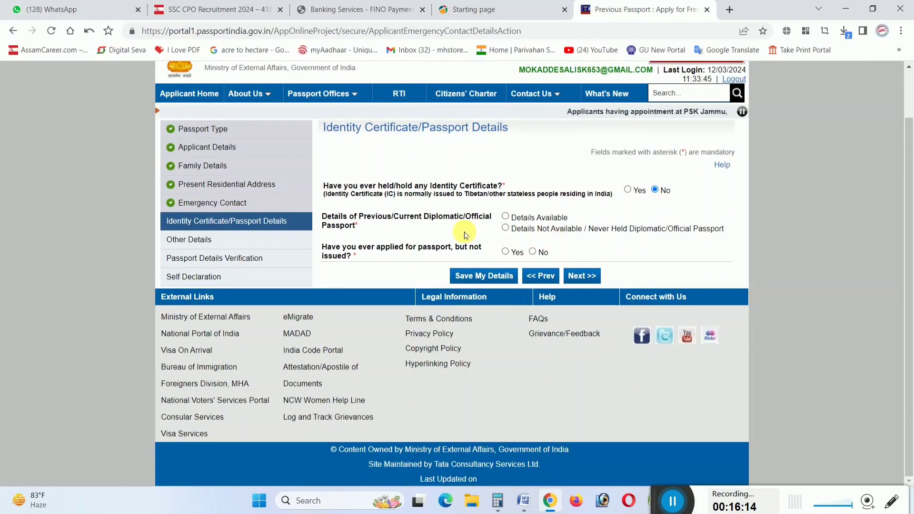
left_click(505, 228)
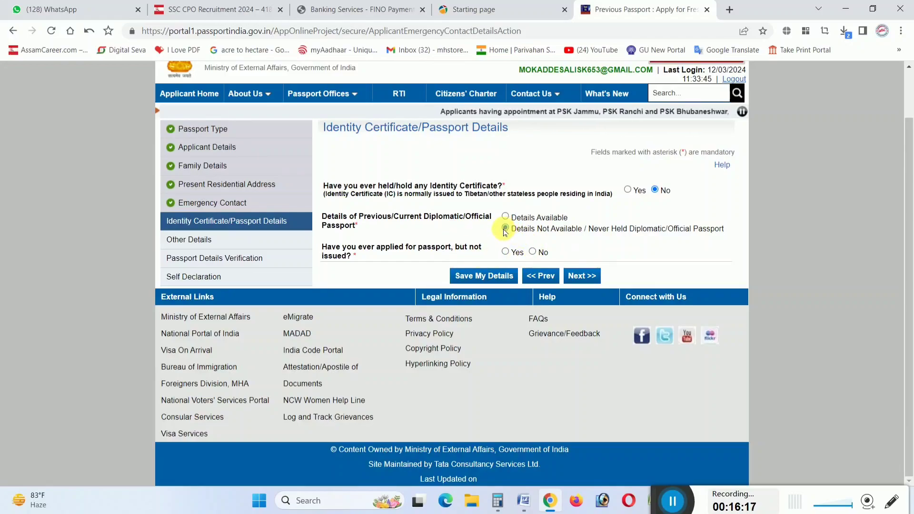
left_click(532, 251)
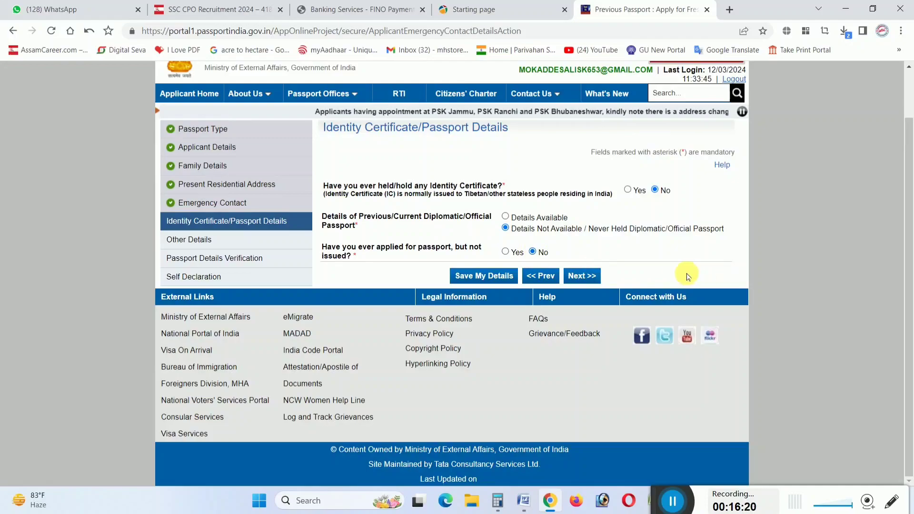
left_click(595, 278)
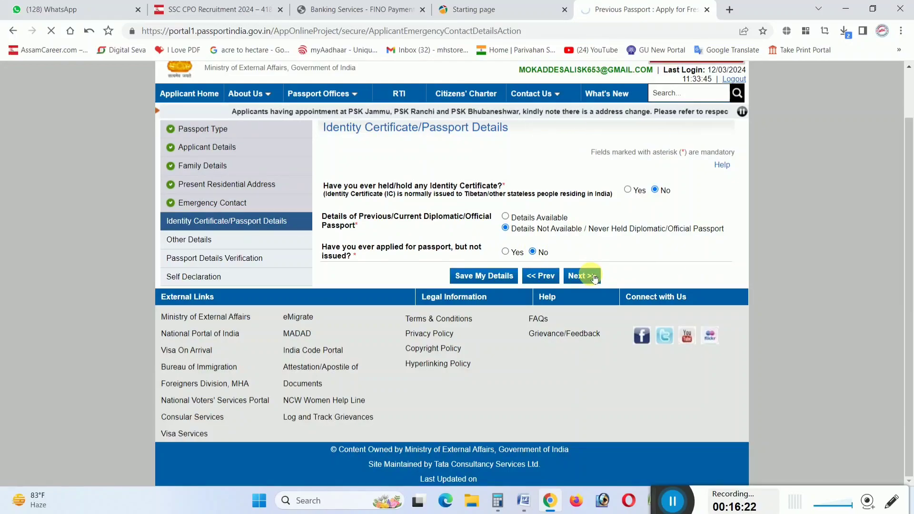
Answer No to all criminal, conviction, refusal, citizenship and repatriation questions
scroll(609, 336, "down", 3)
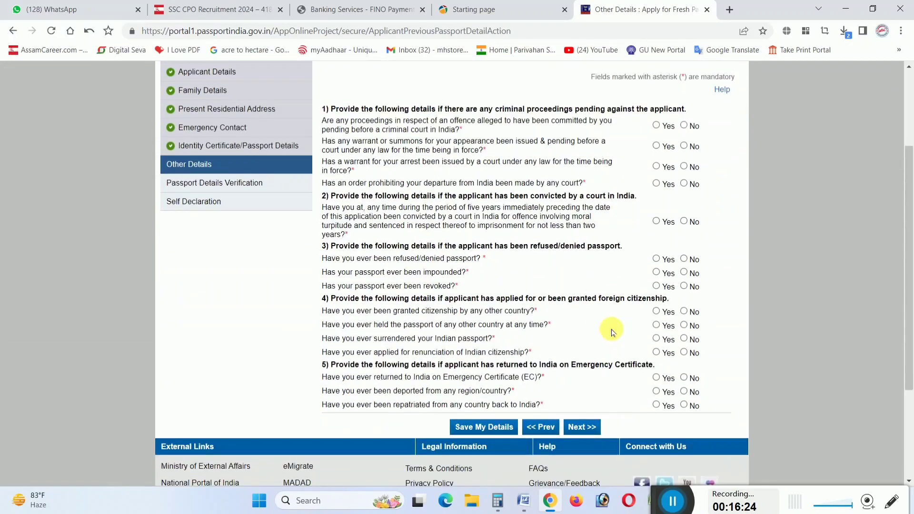
left_click(684, 124)
left_click(684, 144)
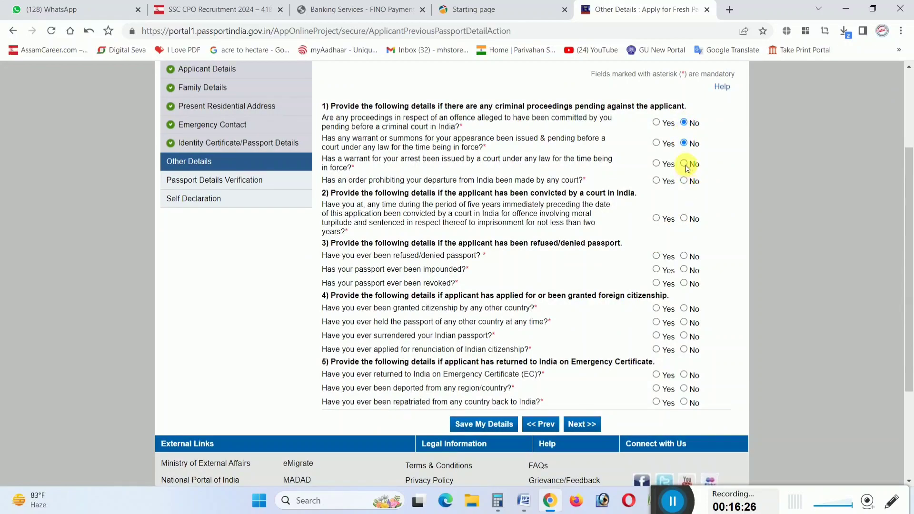
left_click(684, 163)
left_click(683, 181)
left_click(684, 218)
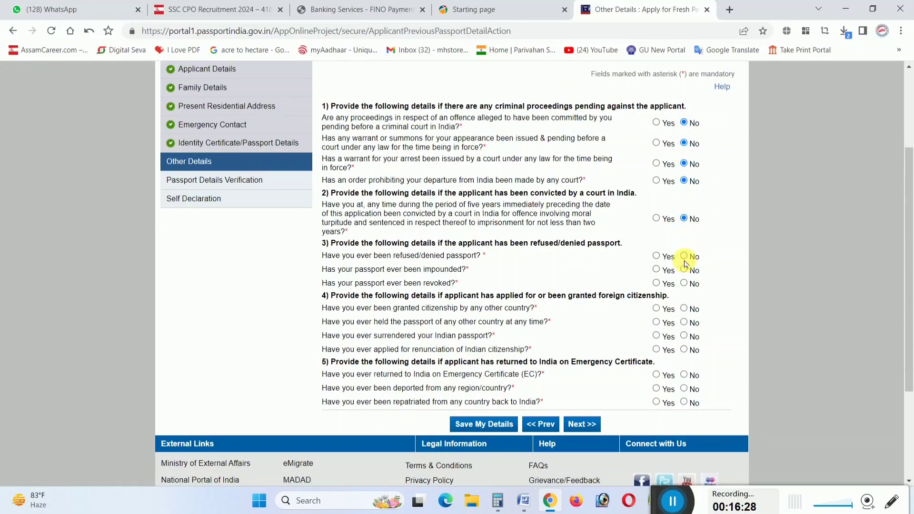
left_click(684, 284)
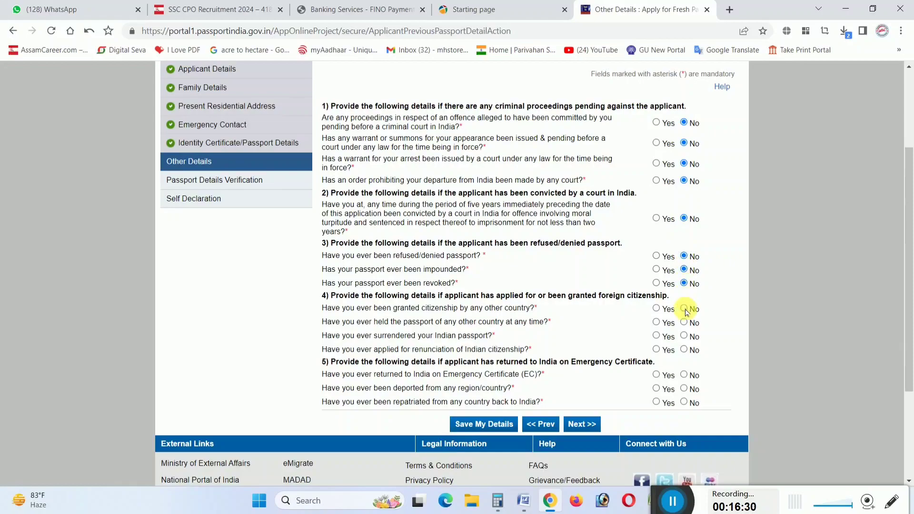
left_click(683, 336)
left_click(684, 350)
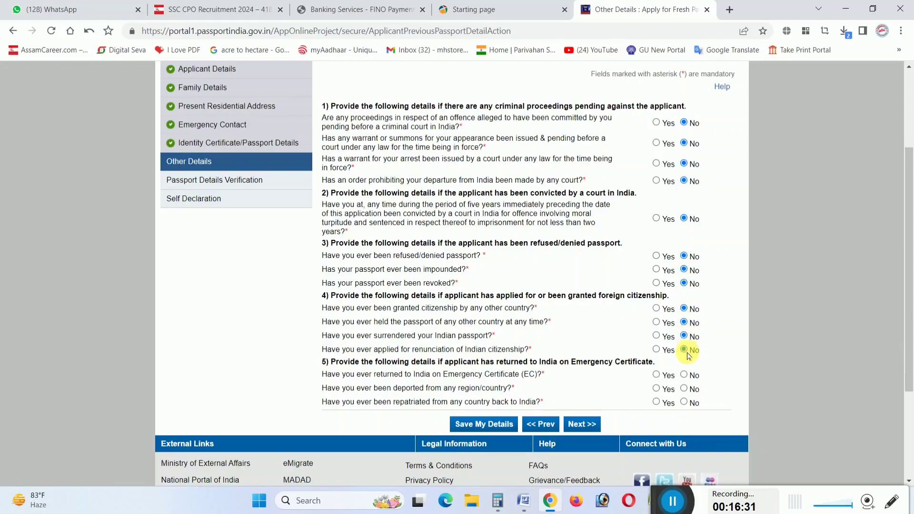
left_click(684, 401)
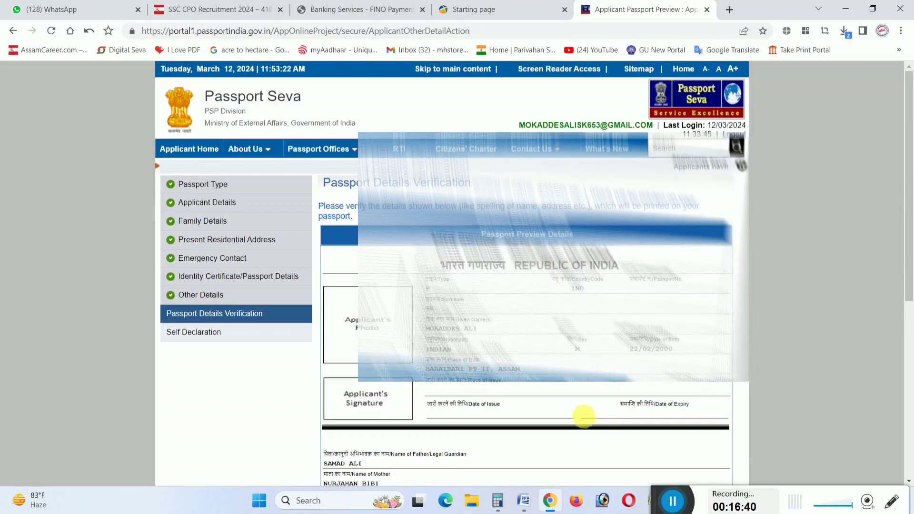
Scroll through the Passport Preview Details, then proceed to the Self Declaration step
scroll(551, 359, "up", 5, "ctrl")
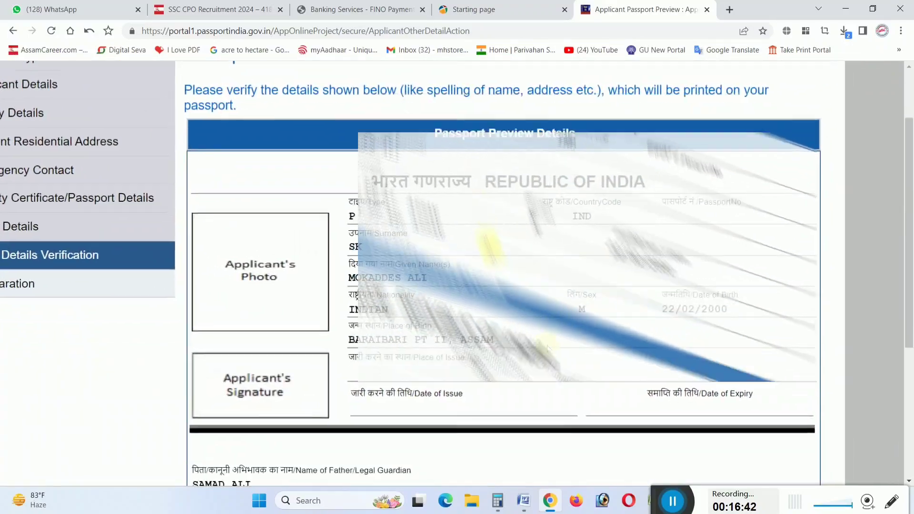
scroll(547, 349, "down", 1)
scroll(512, 322, "down", 1)
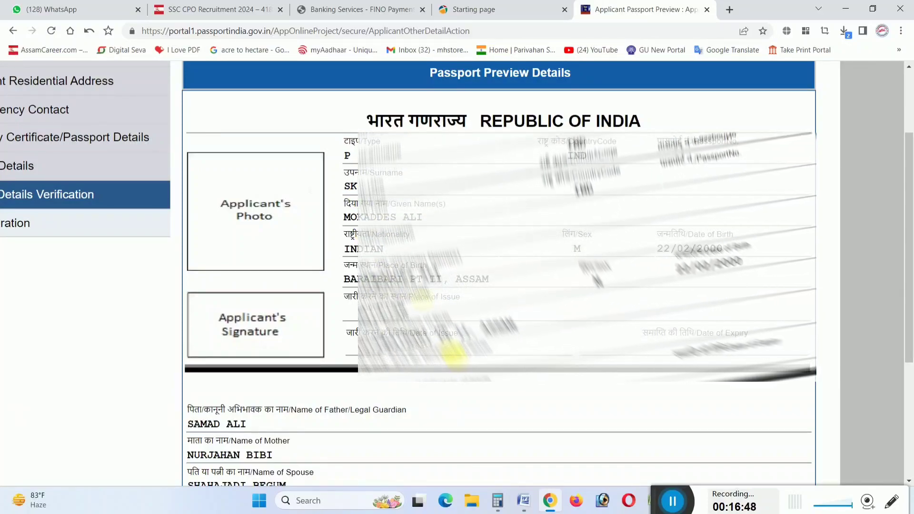
scroll(495, 307, "down", 4)
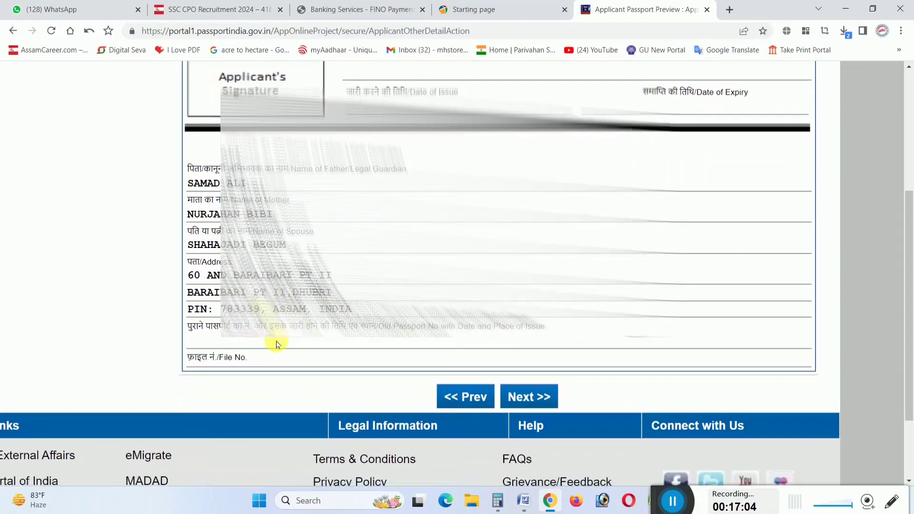
scroll(273, 343, "down", 1)
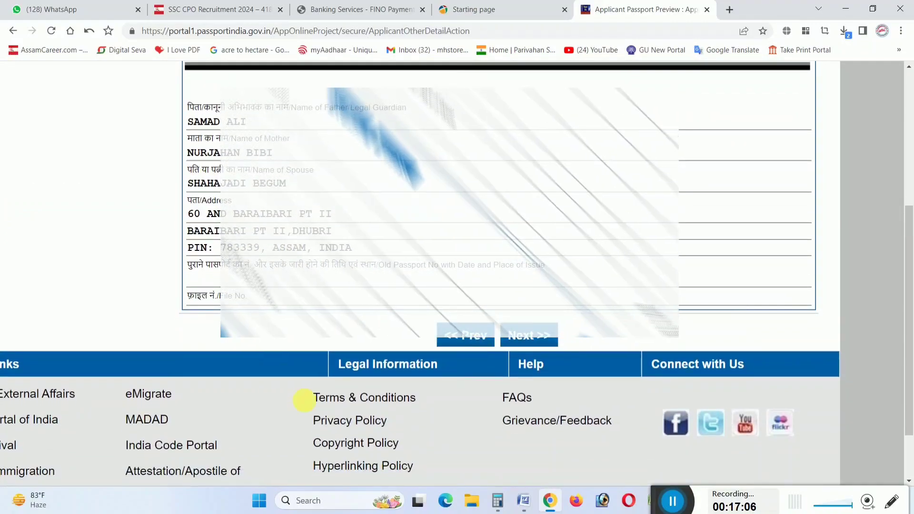
left_click(551, 338)
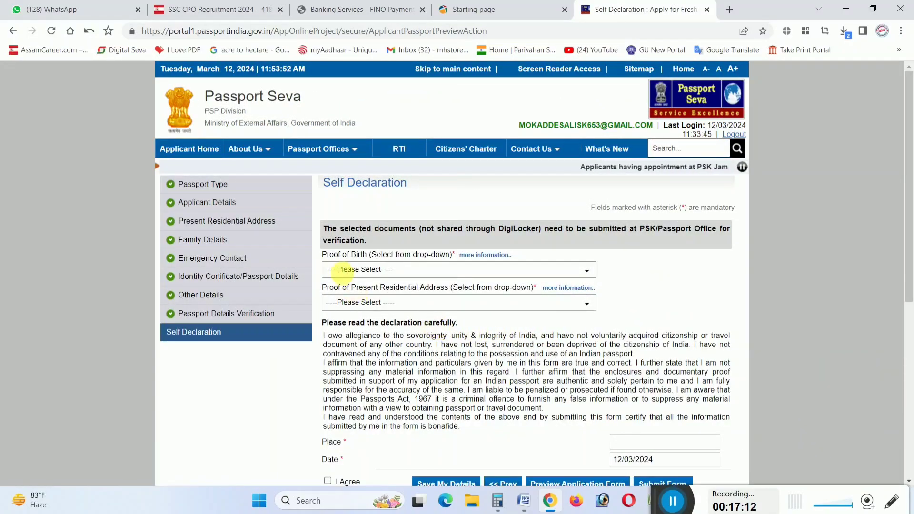
Choose PAN Card as proof of birth and Aadhaar Card as address proof, dismissing both warnings
key("ctrl+plus")
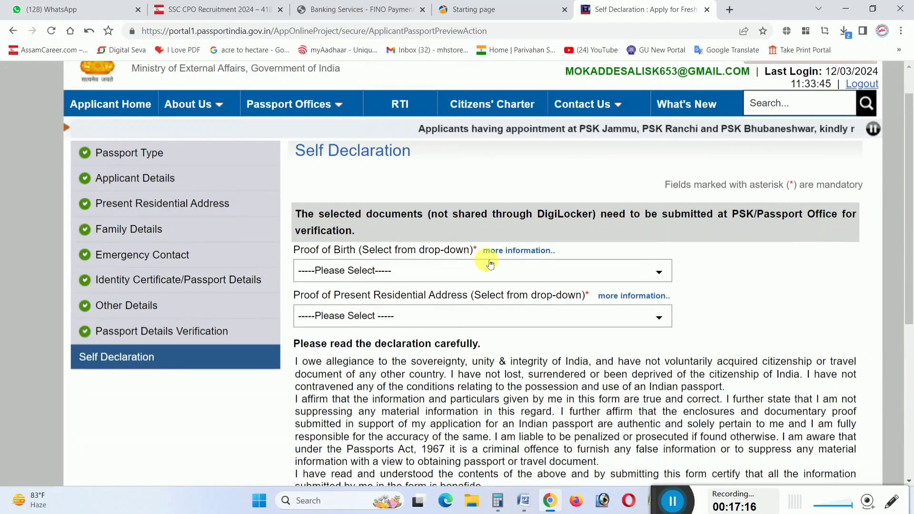
left_click(390, 269)
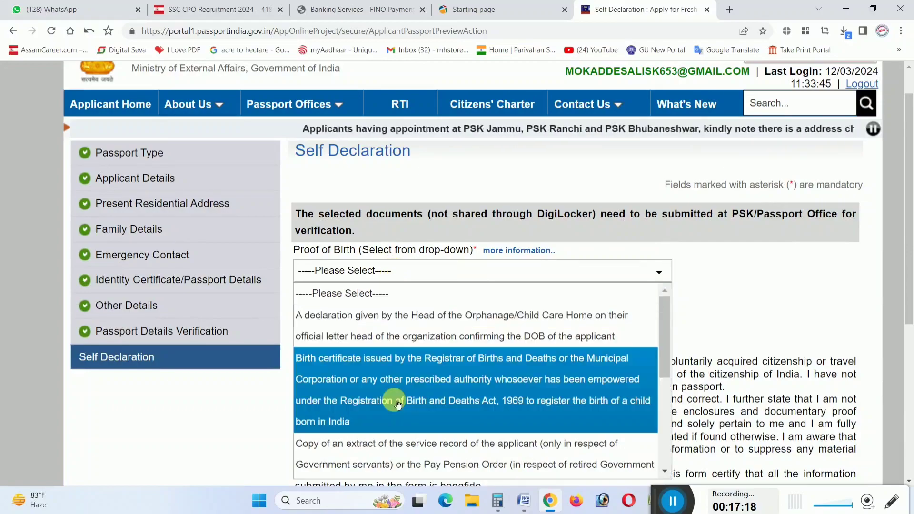
key("ctrl+minus")
key("ctrl+minus")
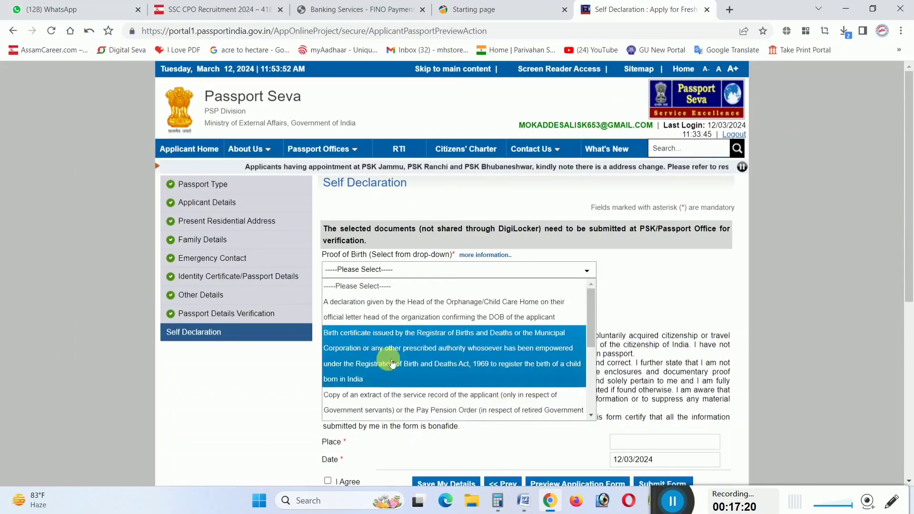
scroll(391, 362, "down", 5)
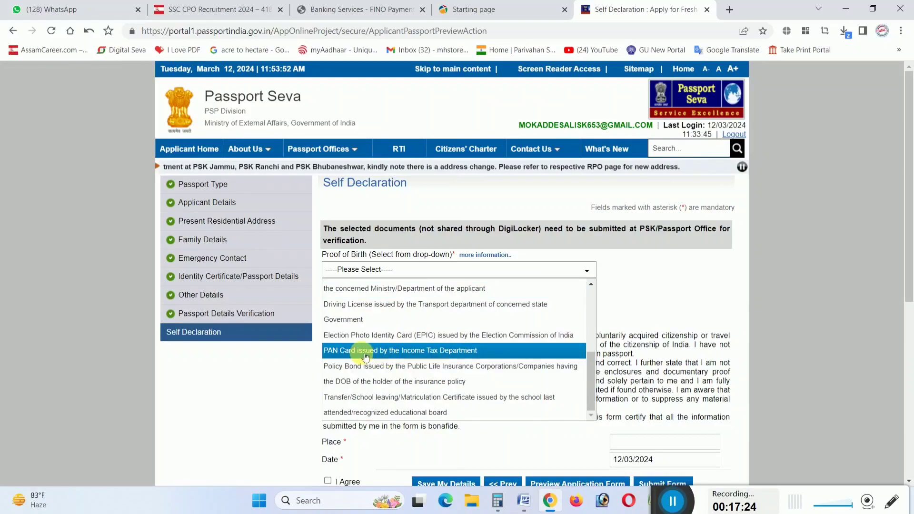
left_click(368, 356)
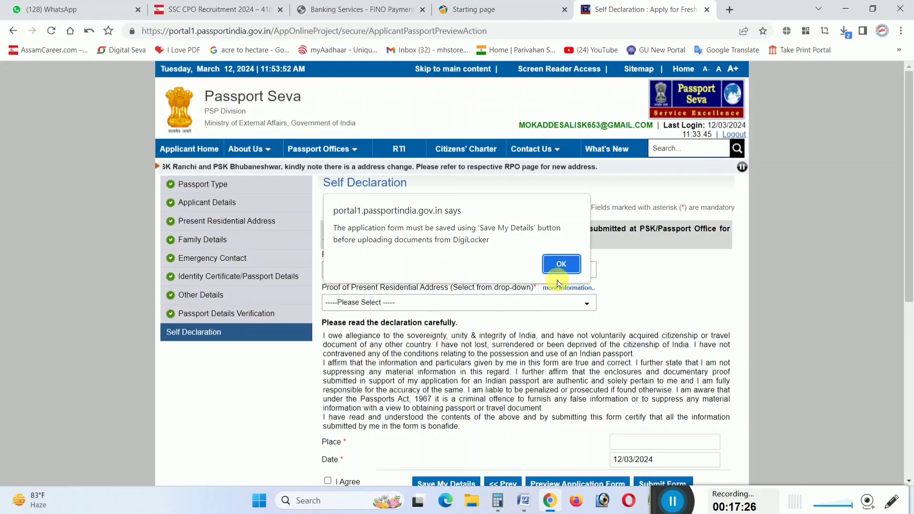
left_click(561, 263)
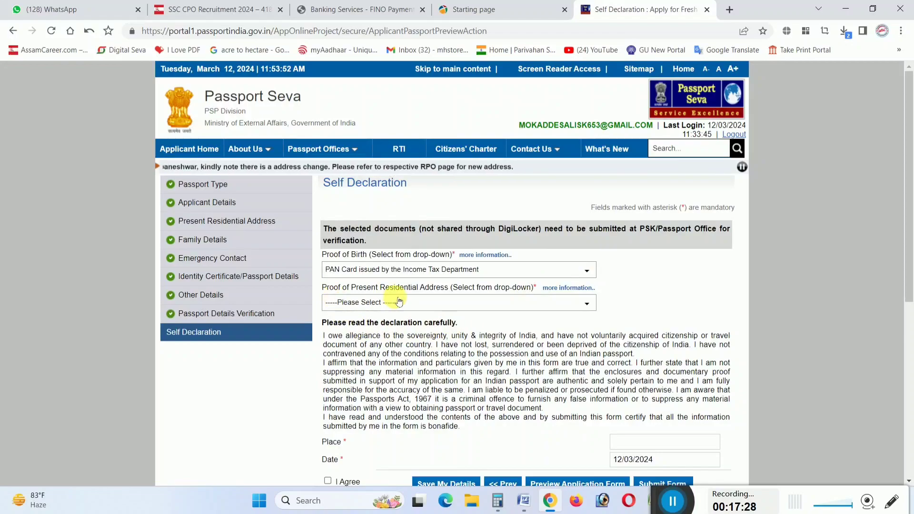
left_click(447, 303)
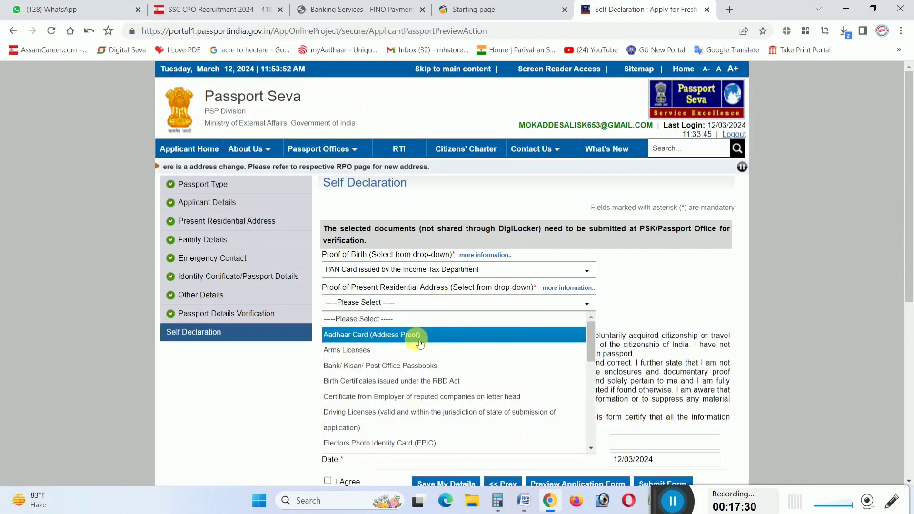
left_click(353, 335)
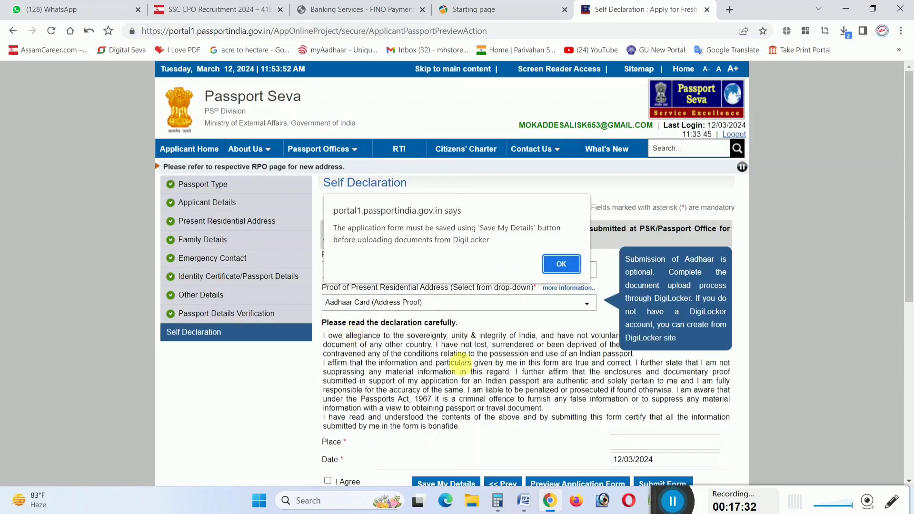
left_click(560, 265)
scroll(464, 355, "down", 2)
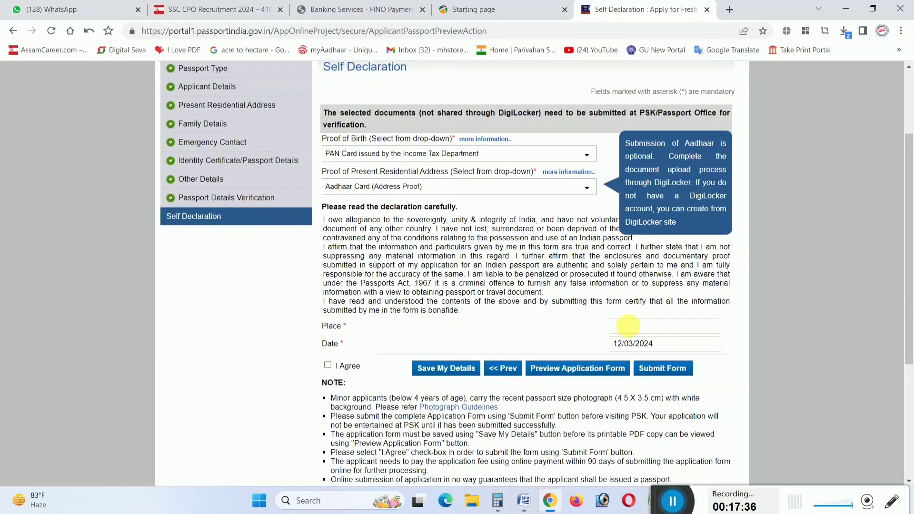
Enter the place of declaration and review the Self Declaration form
left_click(628, 326)
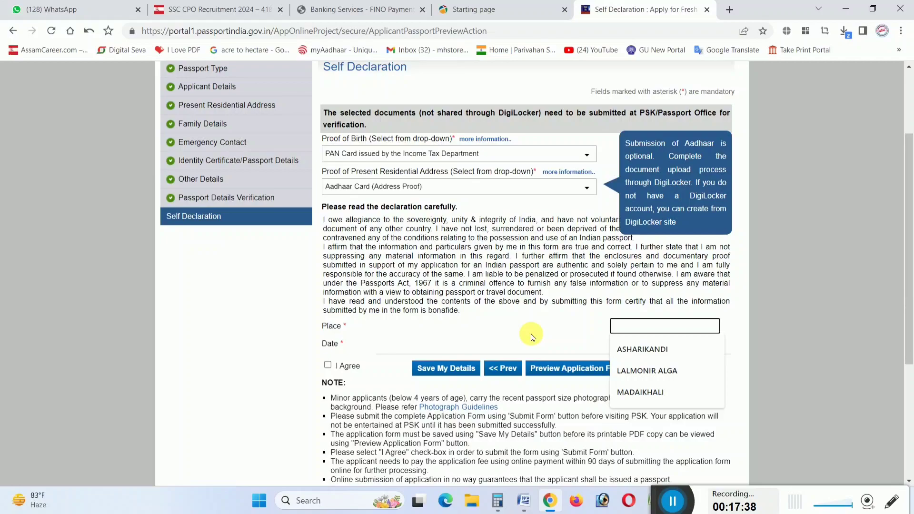
type("BARAIBARI PT II")
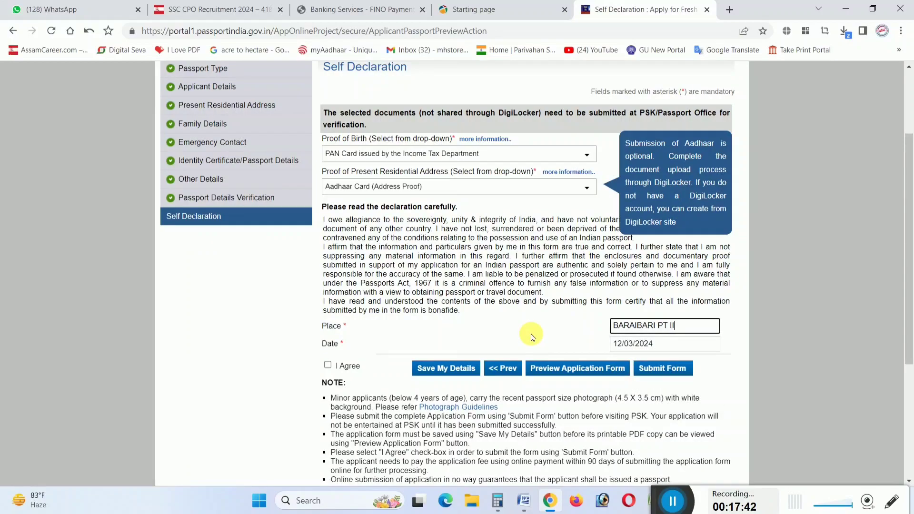
scroll(429, 351, "down", 2)
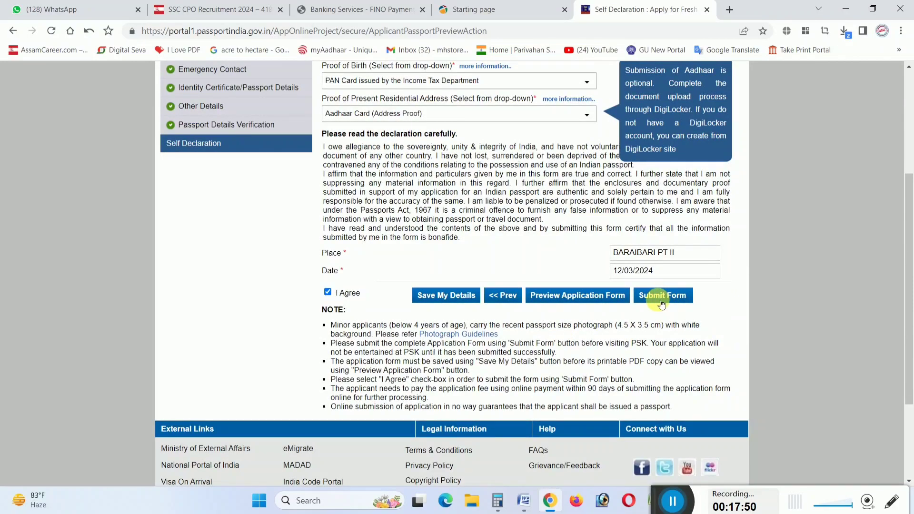
scroll(661, 305, "up", 3)
scroll(662, 304, "down", 3)
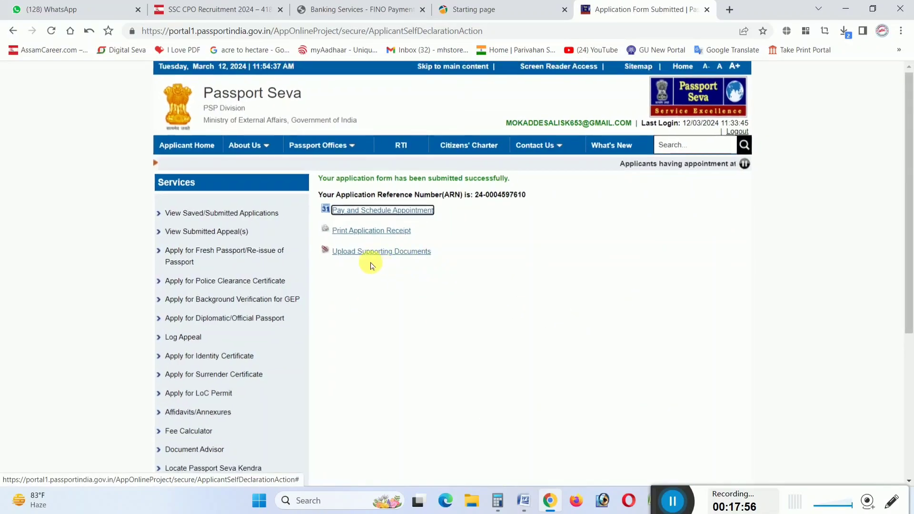
Open the 'Upload Supporting Documents' link from the submission confirmation page
scroll(338, 259, "up", 3)
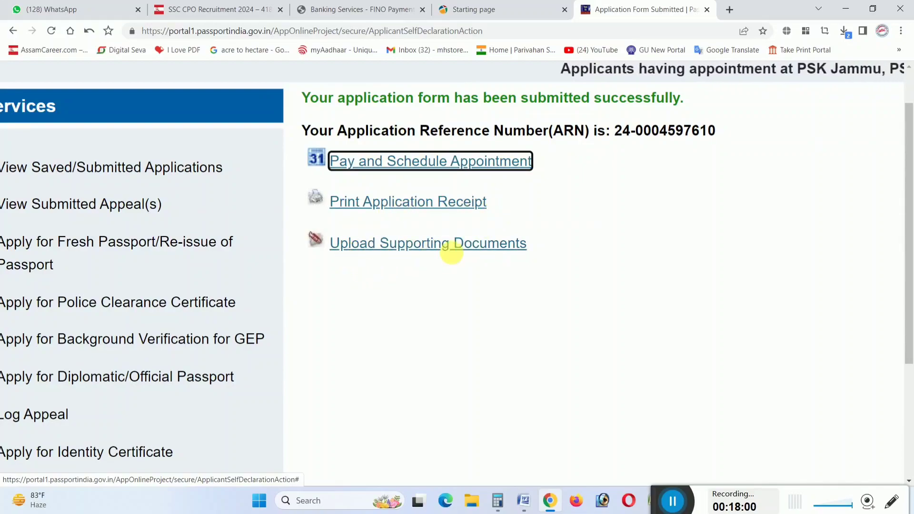
scroll(490, 252, "down", 3)
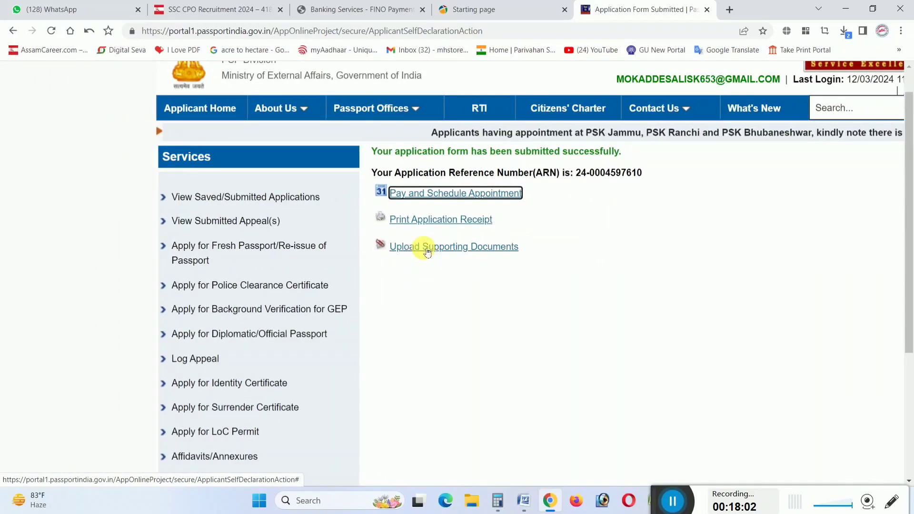
left_click(419, 246)
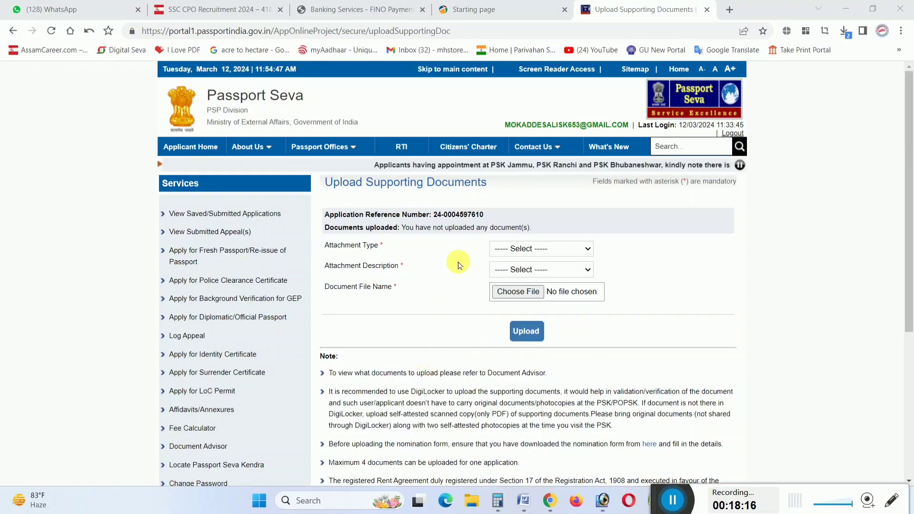
Set attachment type Address Proof with description Aadhaar Card (Address Proof), then bring up the file picker
scroll(466, 277, "up", 1)
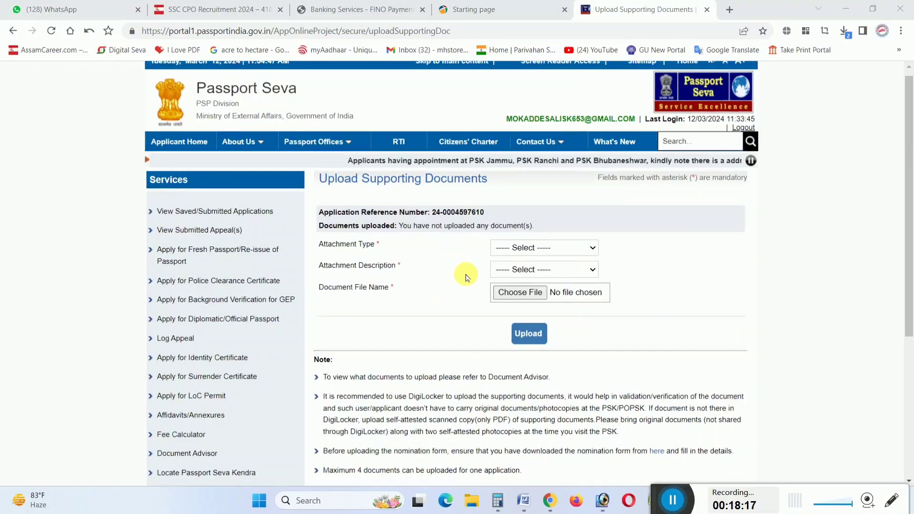
scroll(467, 277, "up", 2)
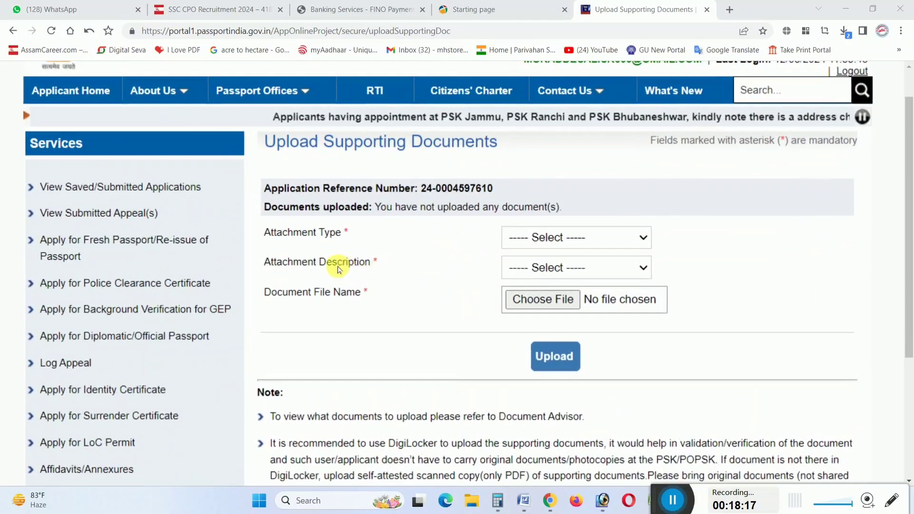
left_click(571, 244)
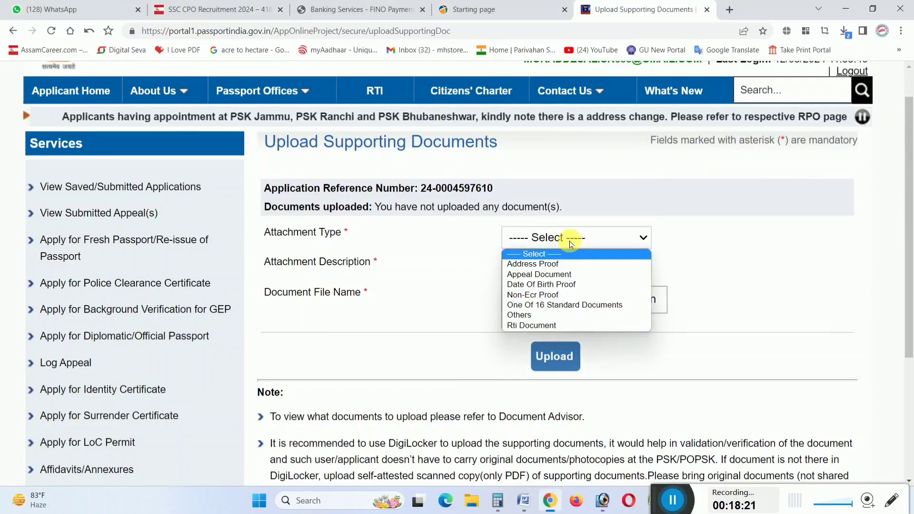
left_click(528, 269)
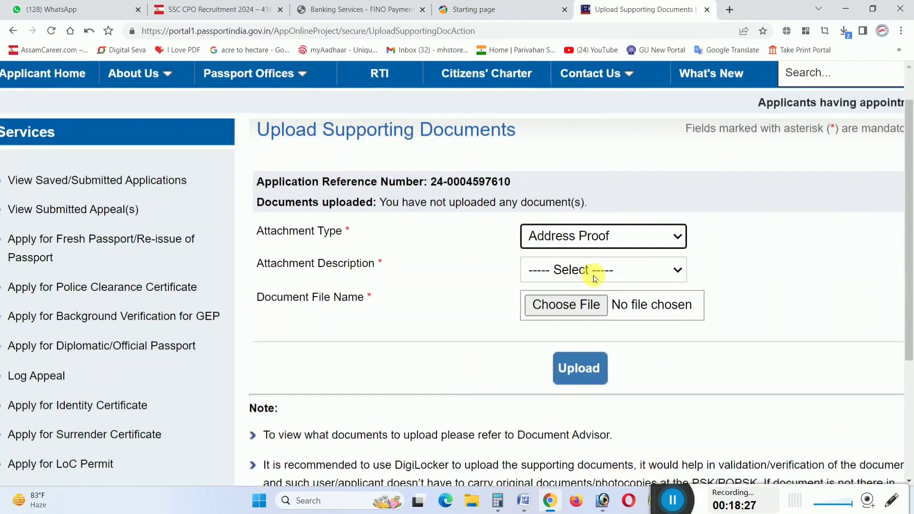
left_click(594, 278)
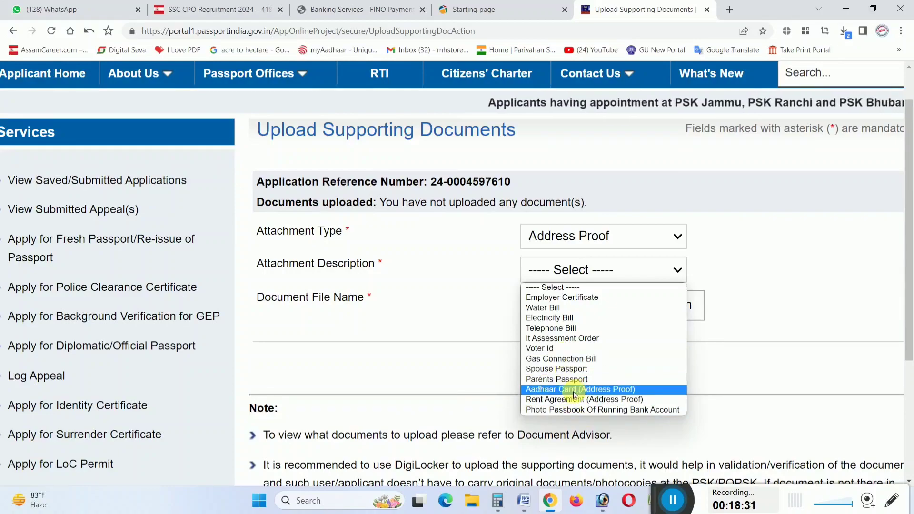
left_click(559, 390)
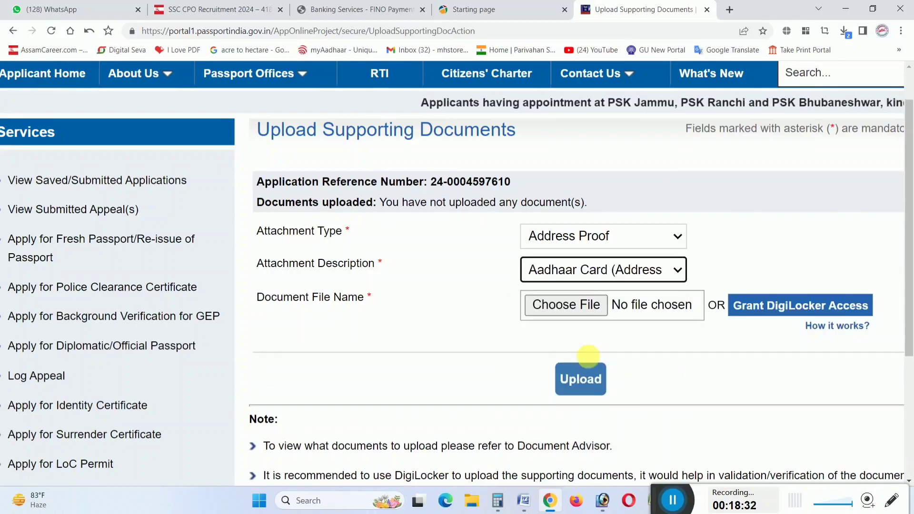
left_click(563, 306)
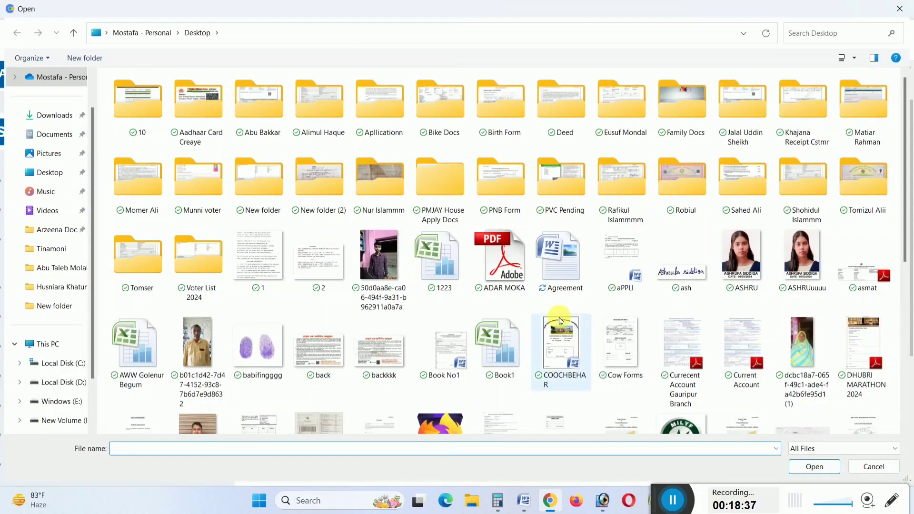
Attach the ADAR MOKA PDF and upload it as the Aadhaar address proof
double_click(505, 270)
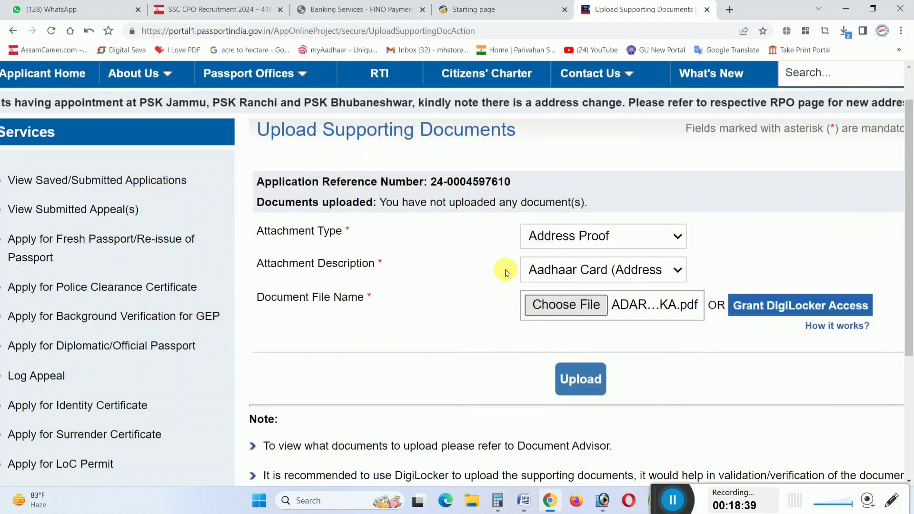
key("ctrl+minus")
key("ctrl+minus")
key("ctrl+minus")
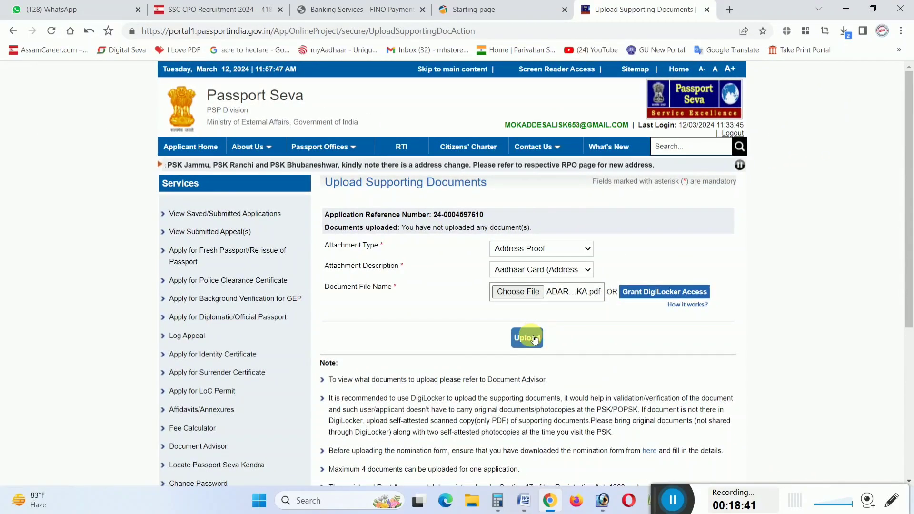
left_click(533, 339)
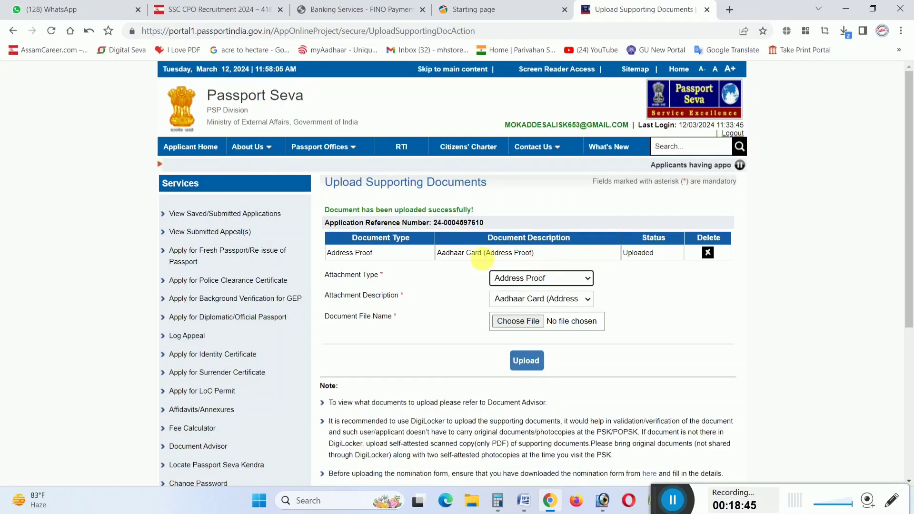
Set attachment type Date Of Birth Proof with description Pan Card (Proof For Dob)
scroll(686, 262, "up", 5)
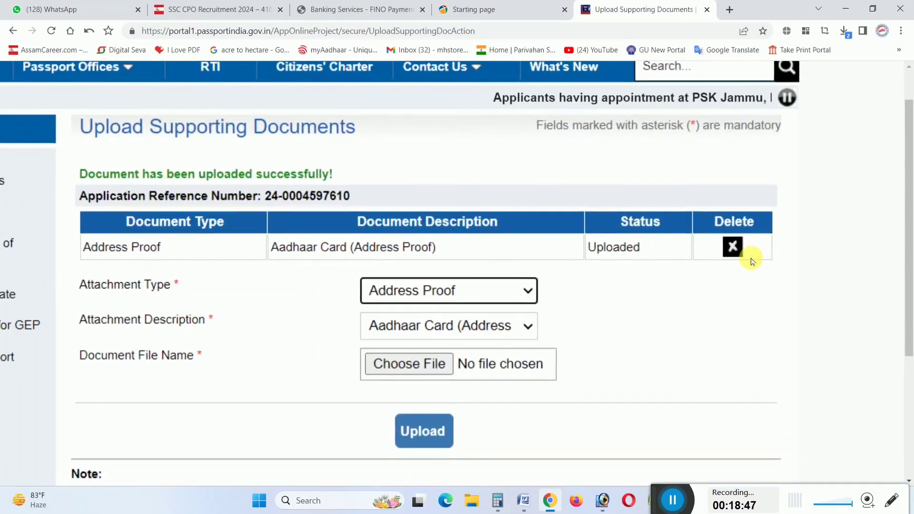
scroll(676, 264, "down", 5)
left_click(543, 284)
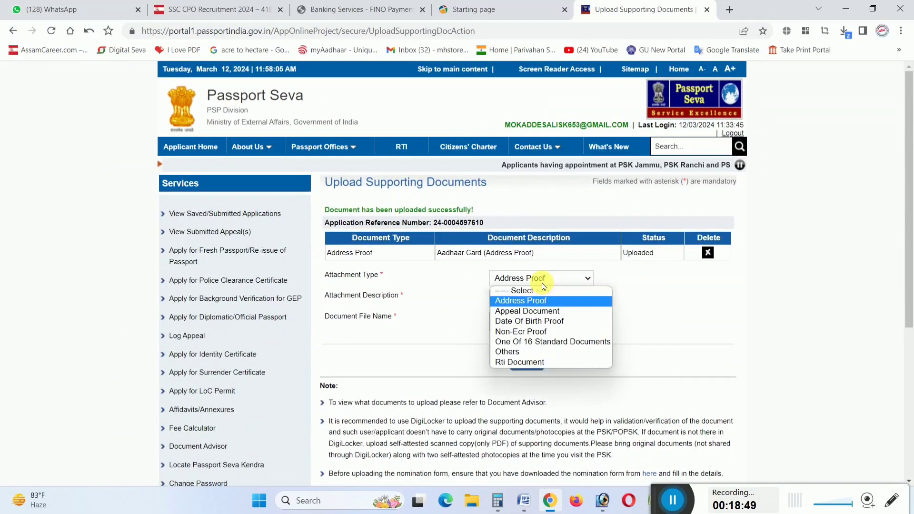
left_click(540, 323)
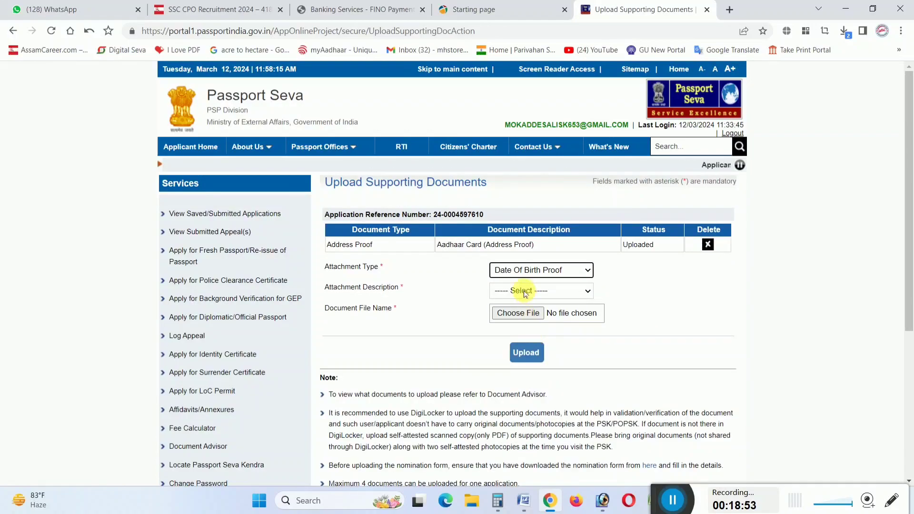
left_click(525, 292)
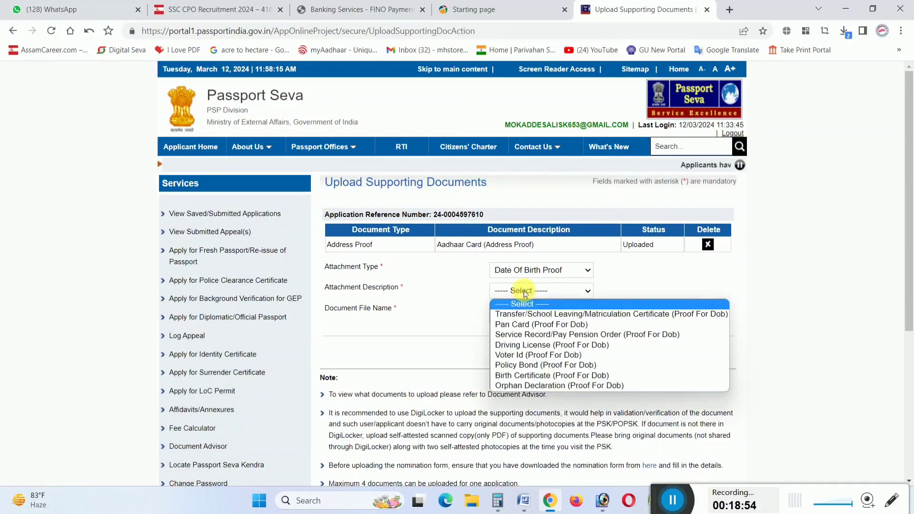
left_click(528, 326)
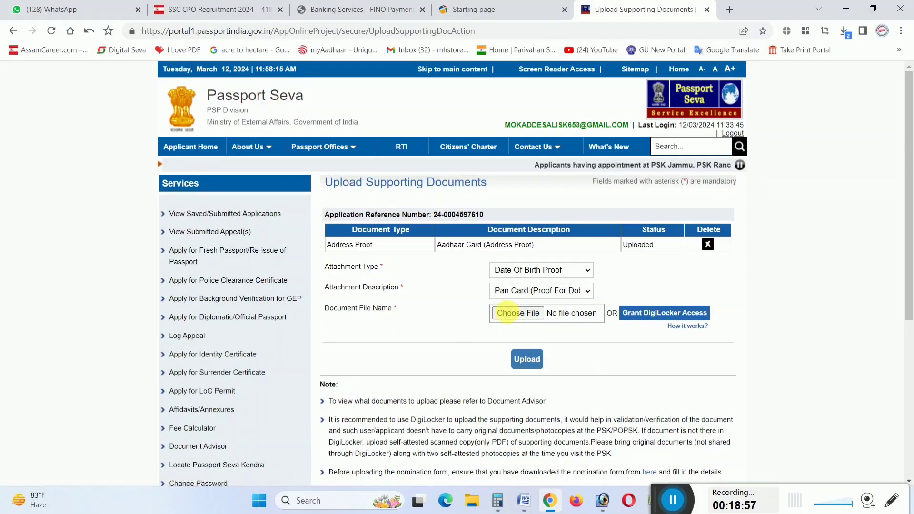
Attach PAN MOKA.pdf and upload it as the date of birth proof
left_click(508, 316)
left_click(274, 286)
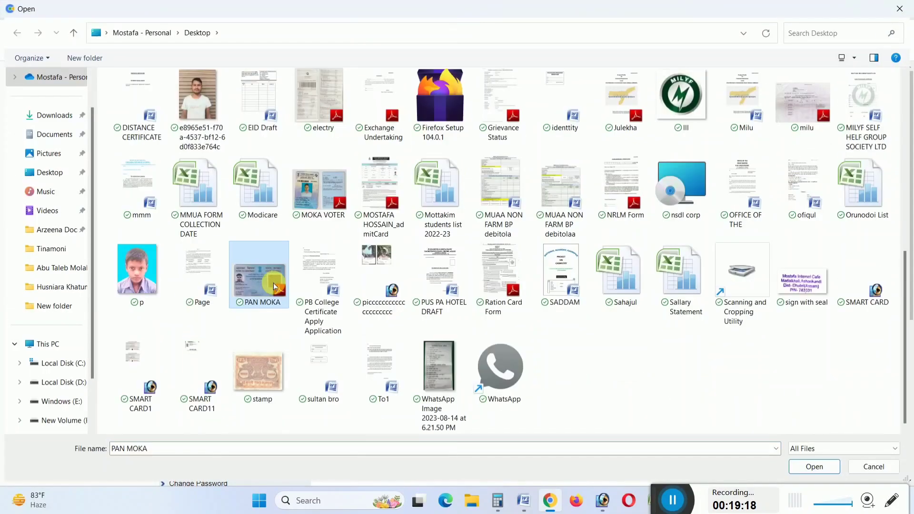
double_click(273, 283)
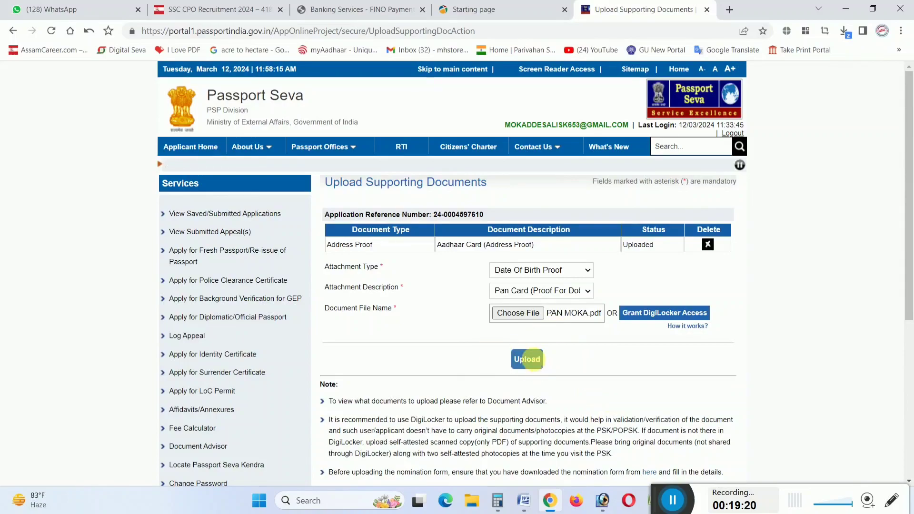
left_click(527, 359)
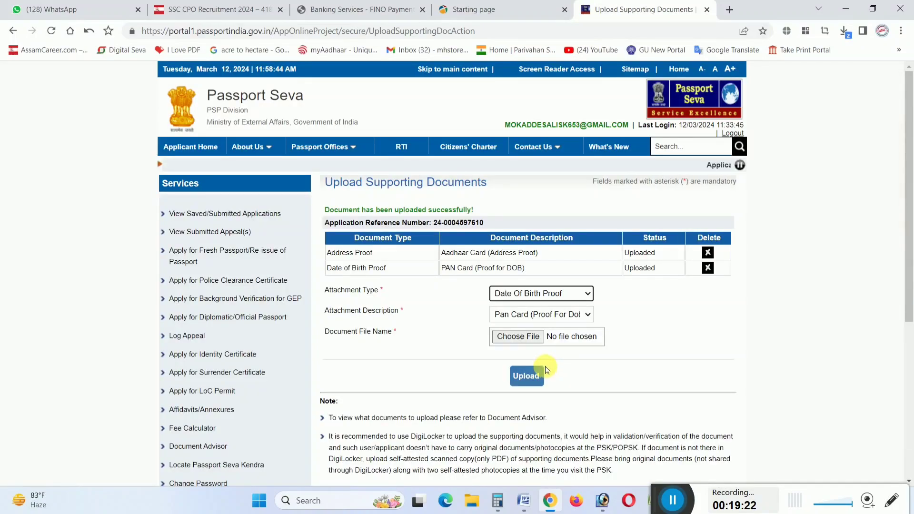
left_click(538, 295)
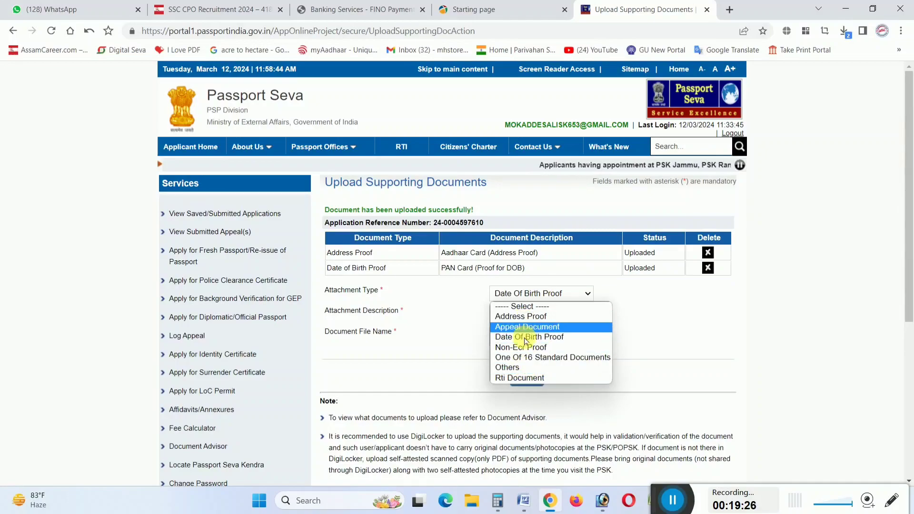
left_click(669, 330)
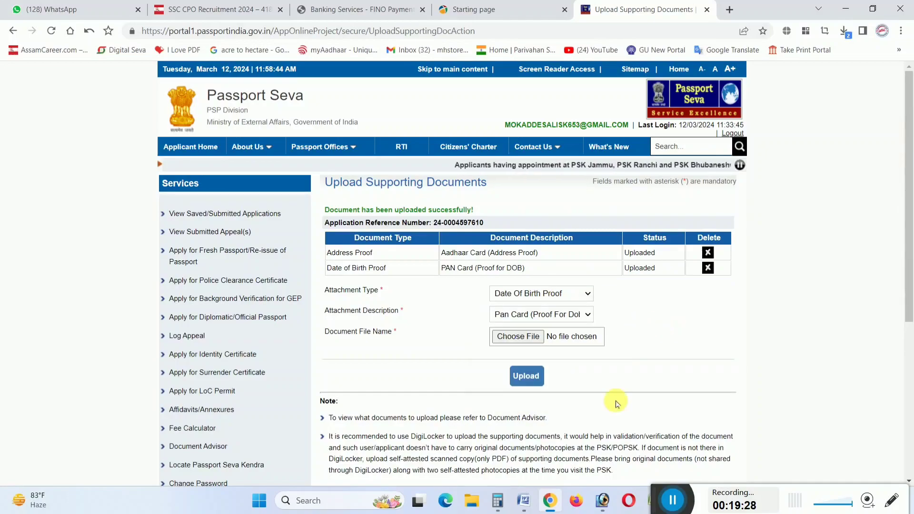
scroll(558, 387, "down", 5)
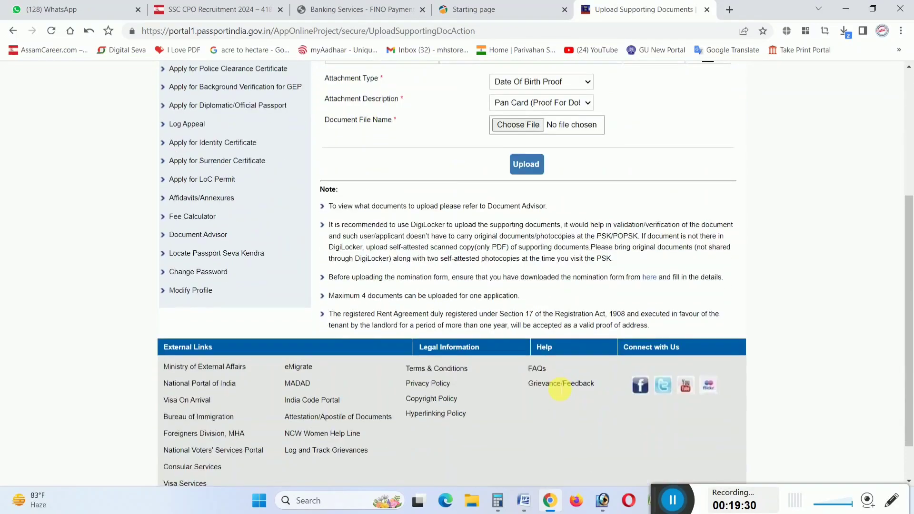
scroll(560, 386, "up", 5)
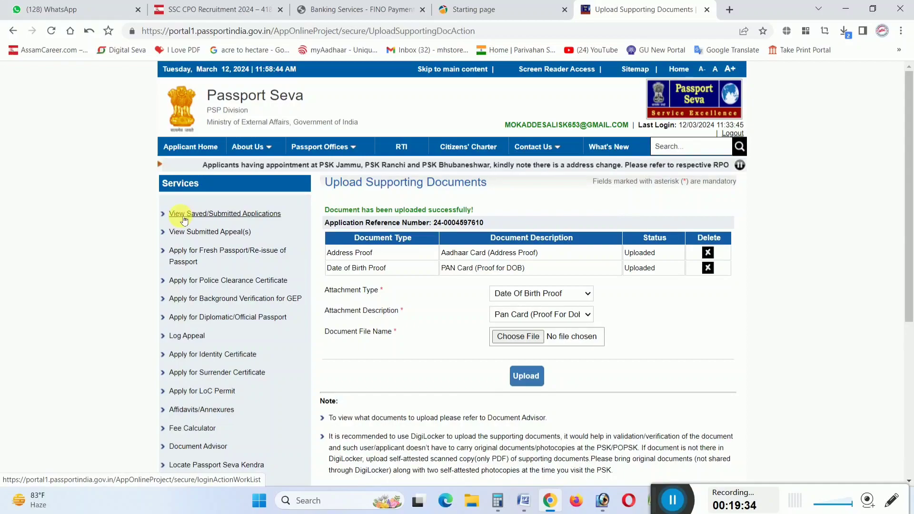
Select the submitted application's ARN, choose Pay and Schedule Appointment with online payment, and continue to scheduling
scroll(184, 220, "up", 5)
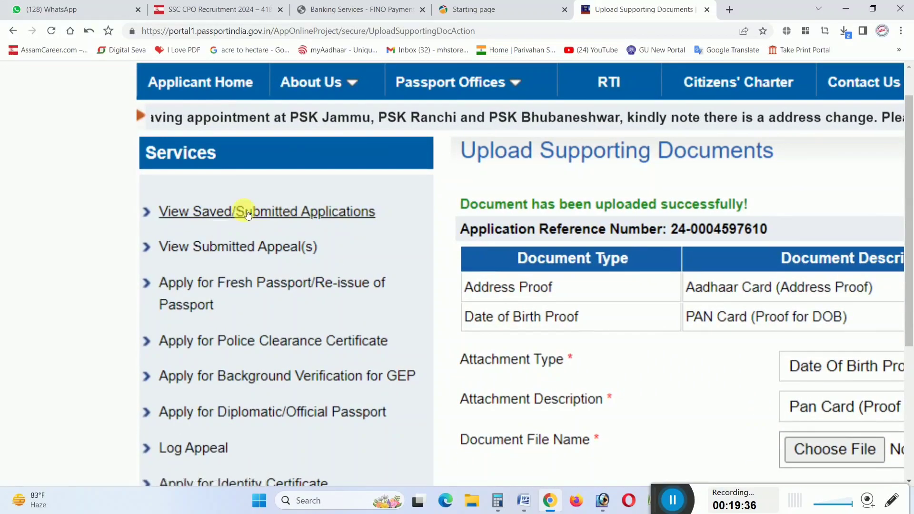
left_click(247, 214)
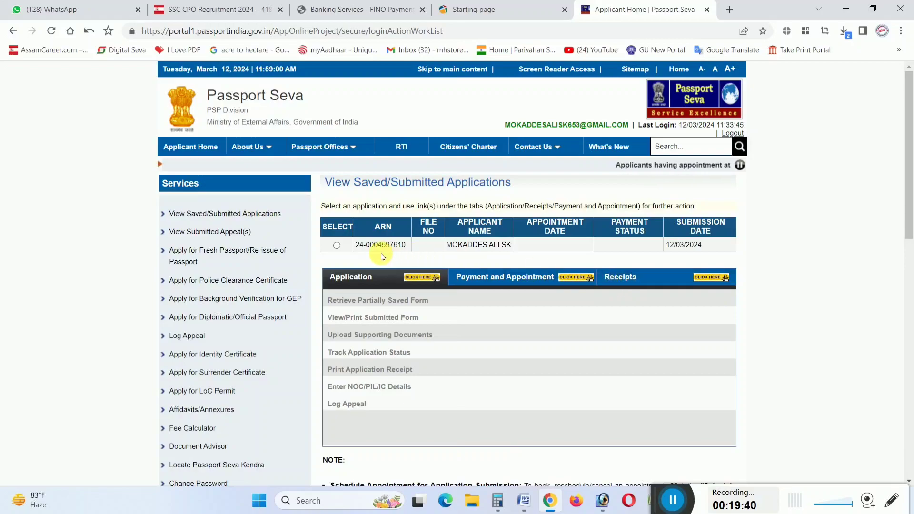
left_click(336, 245)
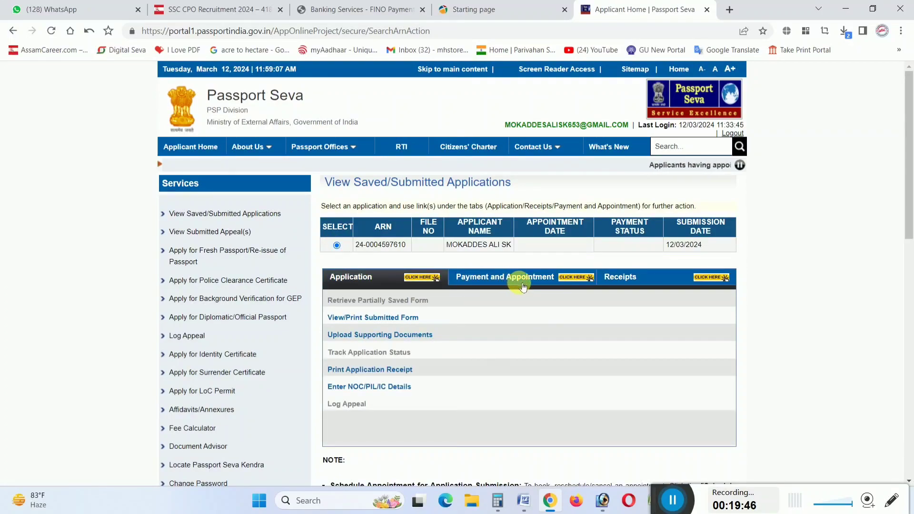
scroll(519, 284, "up", 5)
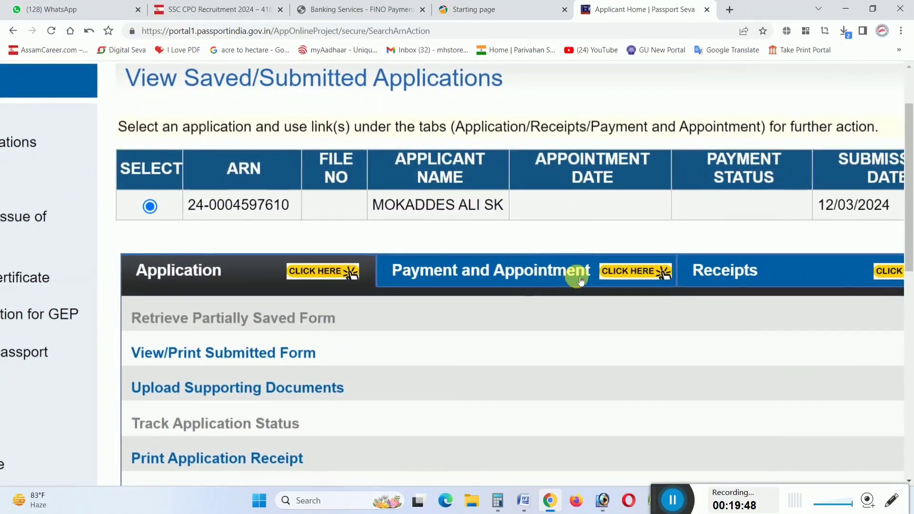
left_click(535, 280)
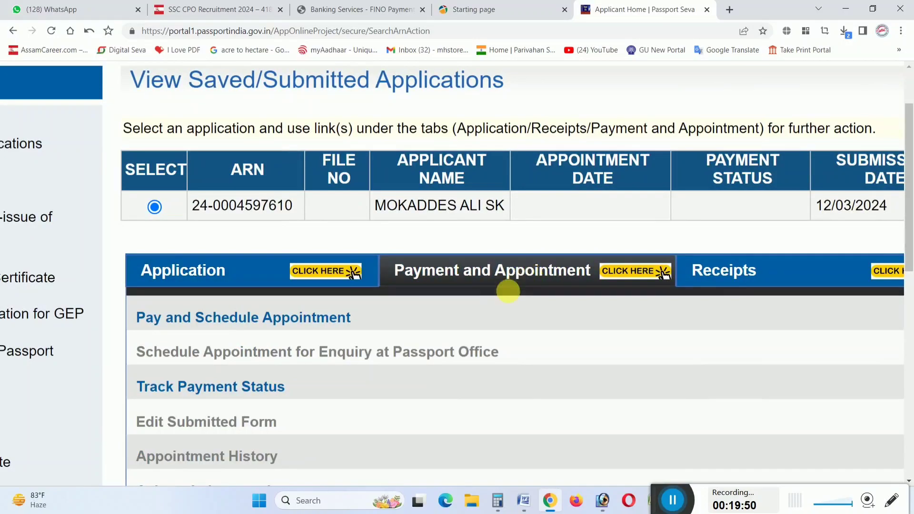
scroll(508, 291, "down", 5)
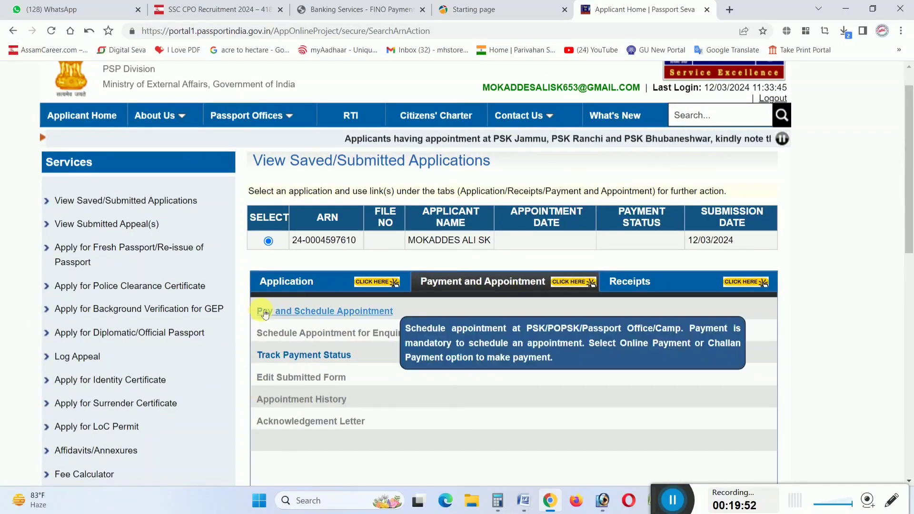
left_click(326, 312)
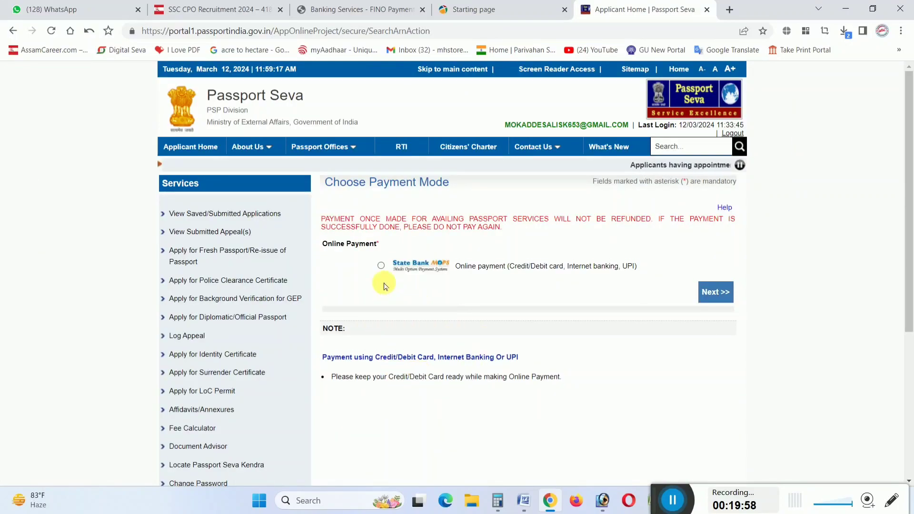
left_click(719, 295)
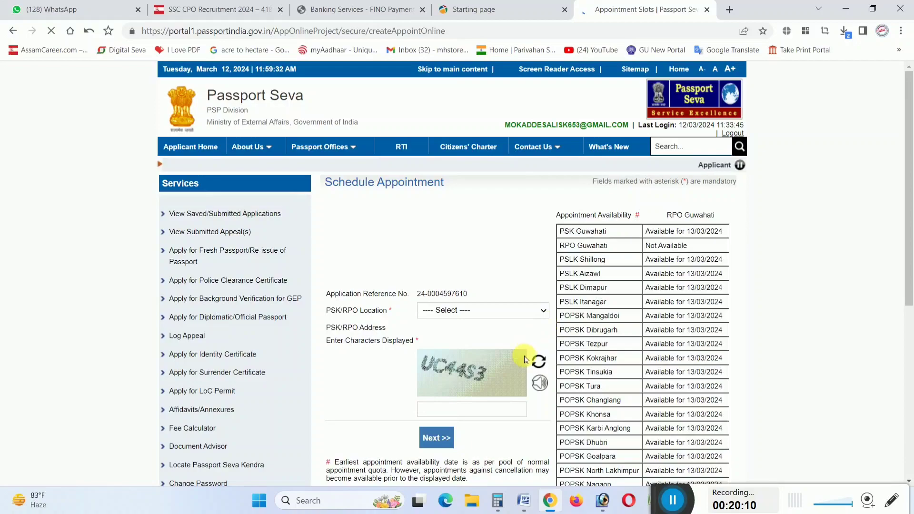
Choose POPSK Dhubri as the PSK/RPO appointment location
scroll(450, 341, "up", 3)
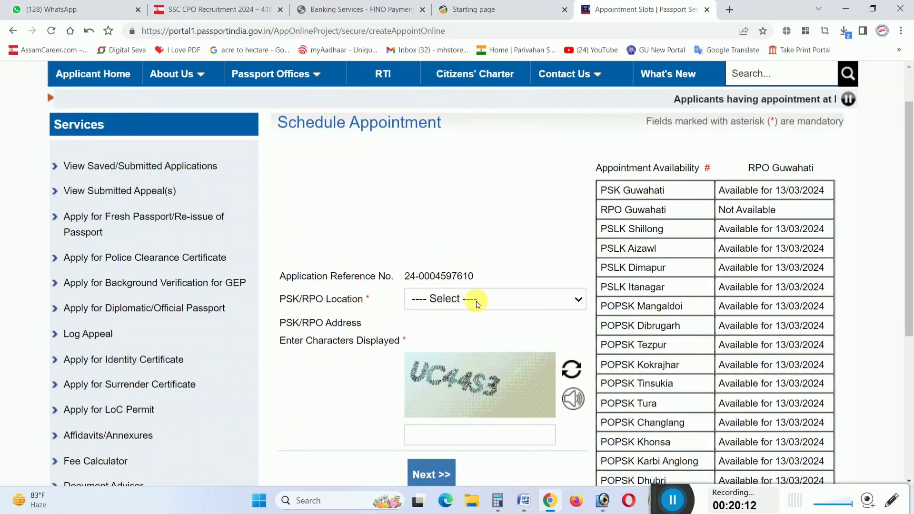
left_click(478, 303)
scroll(480, 266, "down", 1)
scroll(475, 233, "down", 2)
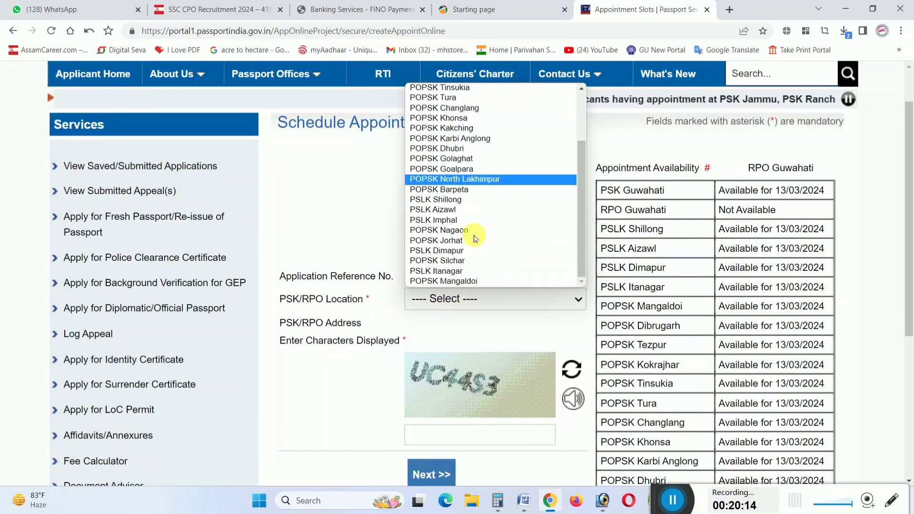
scroll(468, 238, "up", 3)
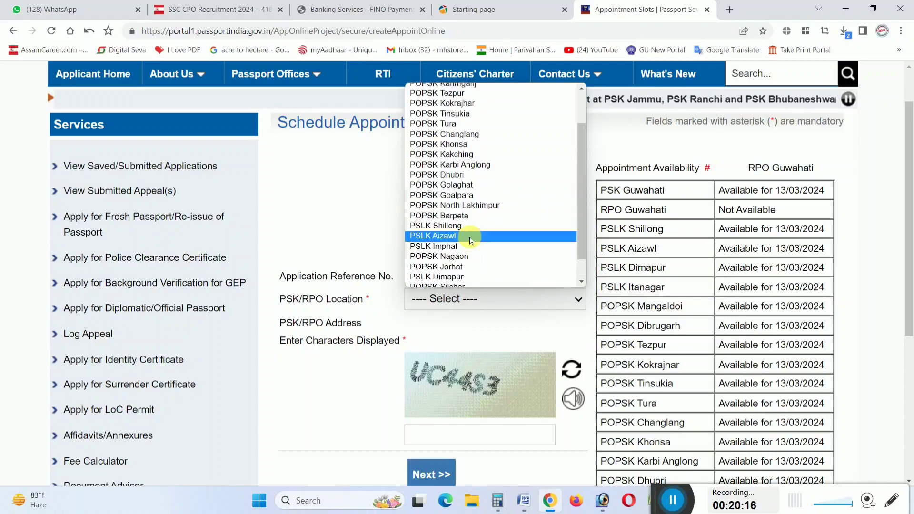
left_click(469, 255)
left_click(465, 247)
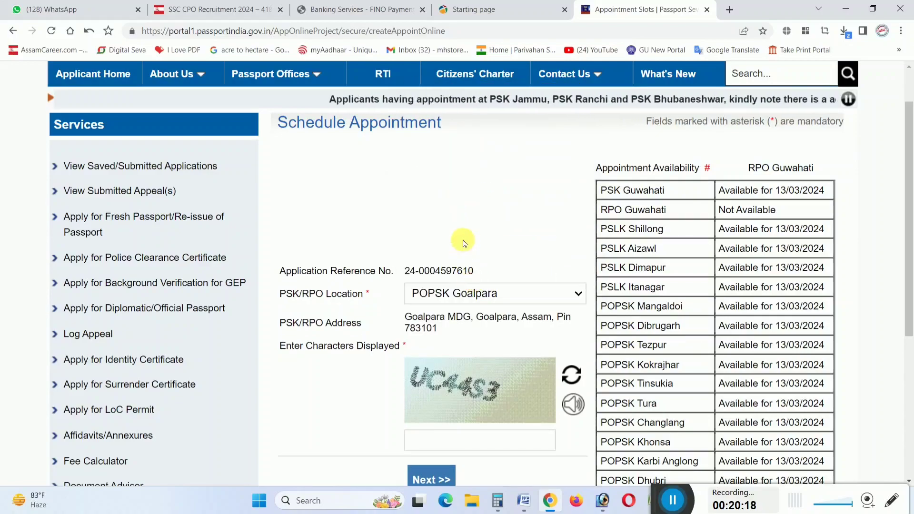
left_click(475, 293)
scroll(469, 214, "down", 1)
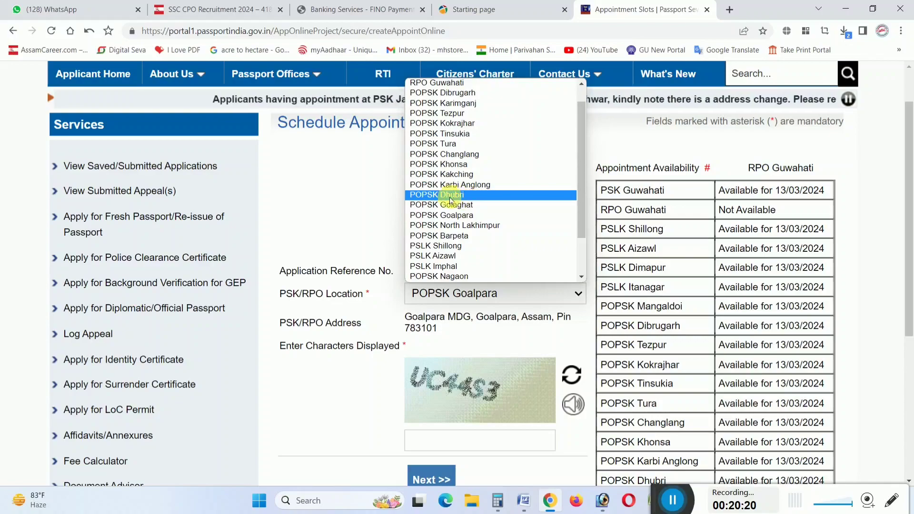
left_click(438, 195)
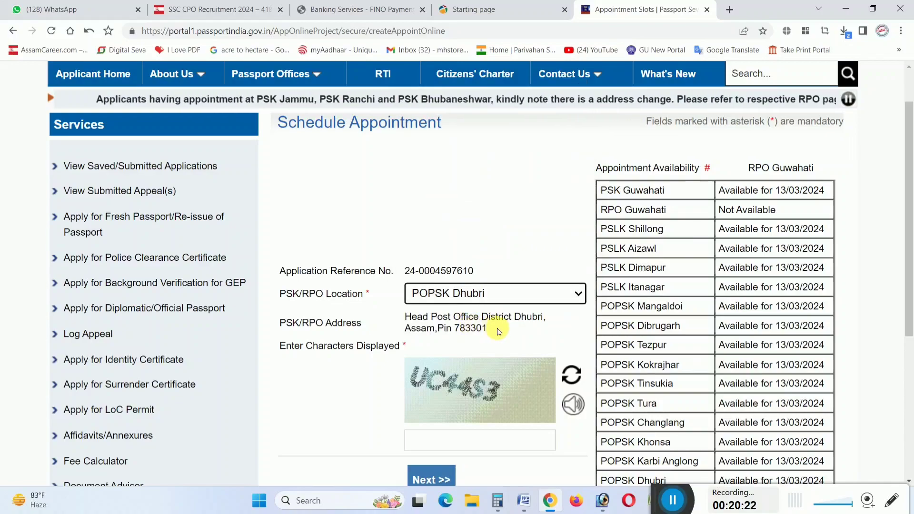
Fill in the captcha characters and bring up the appointment date calendar
scroll(458, 209, "down", 3)
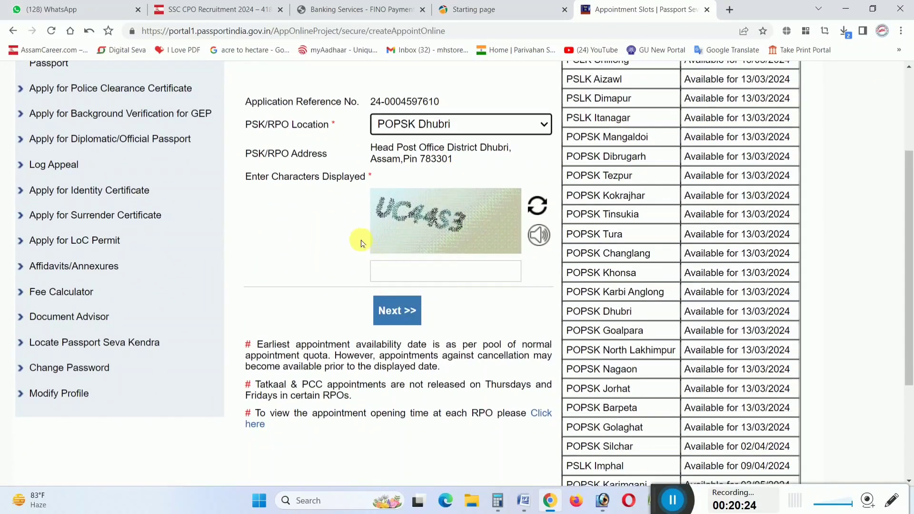
left_click(423, 270)
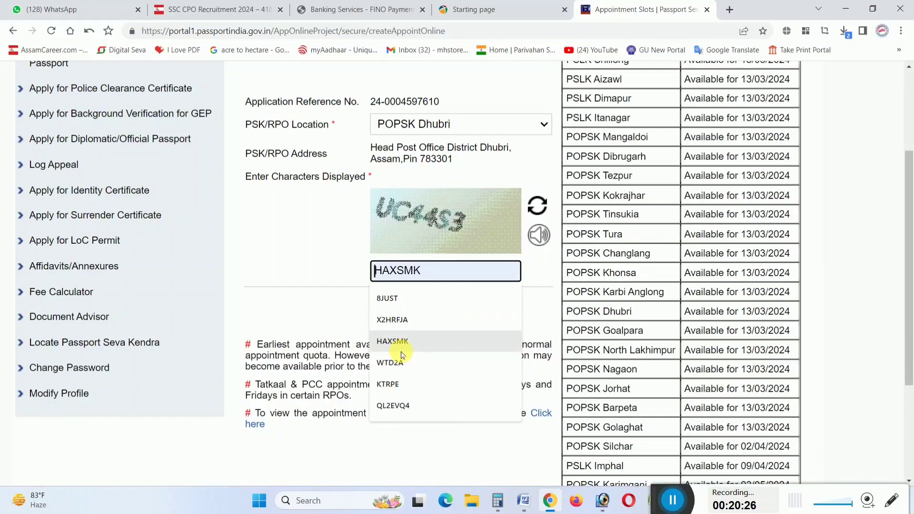
type("U")
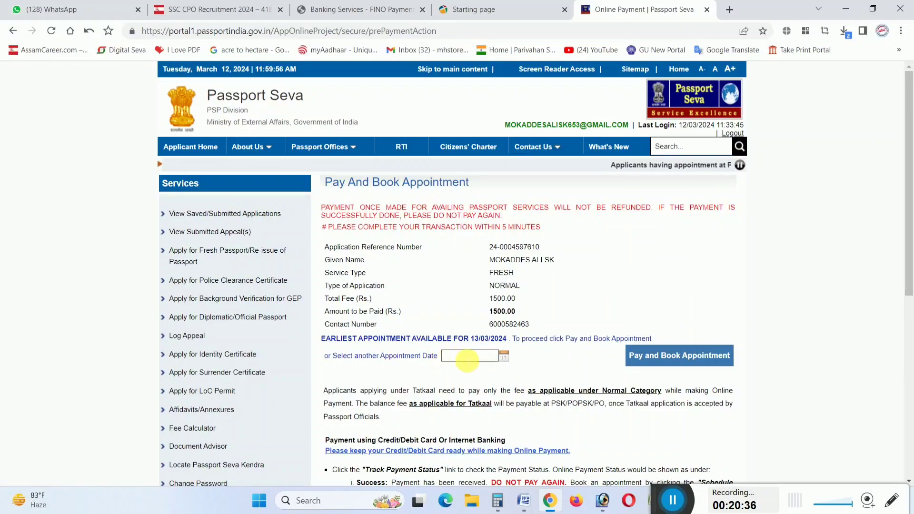
left_click(486, 360)
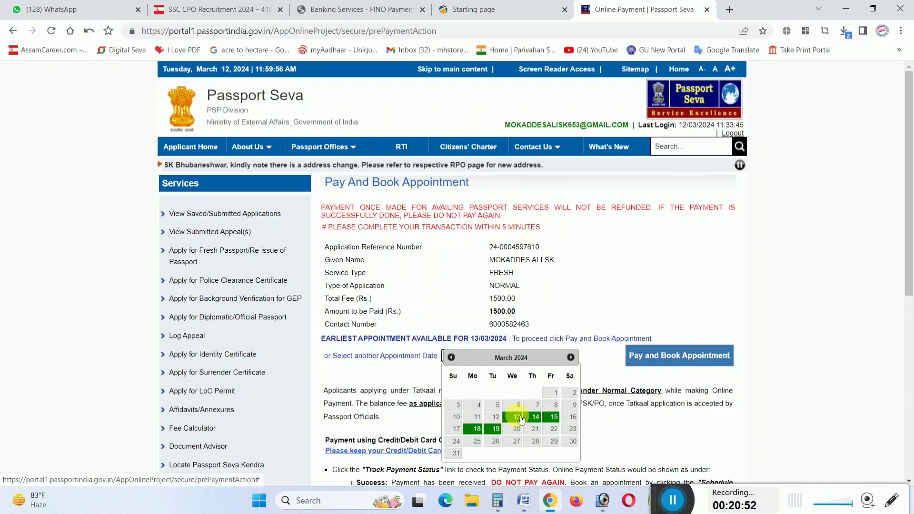
Book 13/03/2024 as the appointment date and accept the payment caution to reach SBIePay Lite
left_click(520, 417)
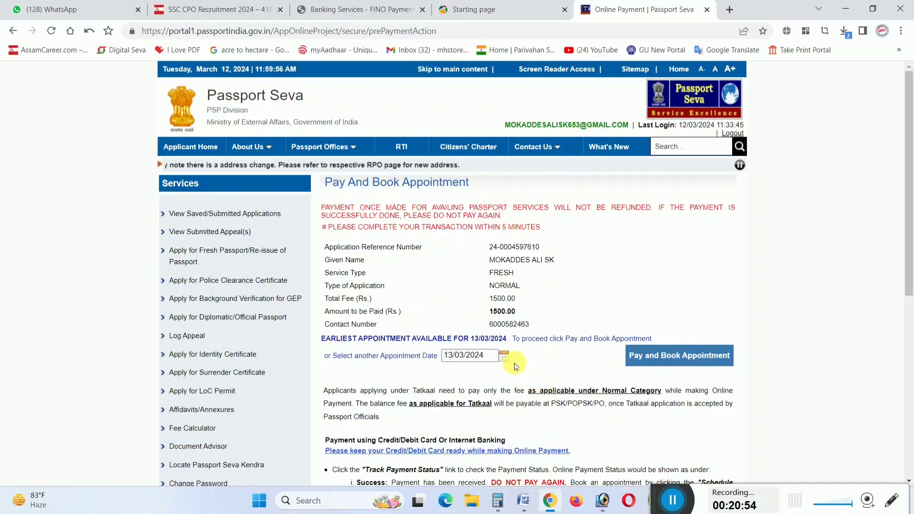
left_click(676, 358)
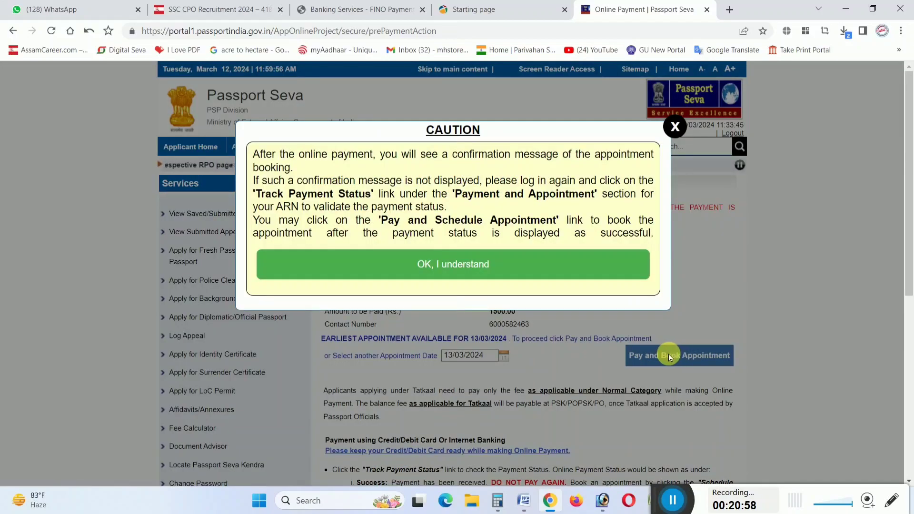
left_click(477, 265)
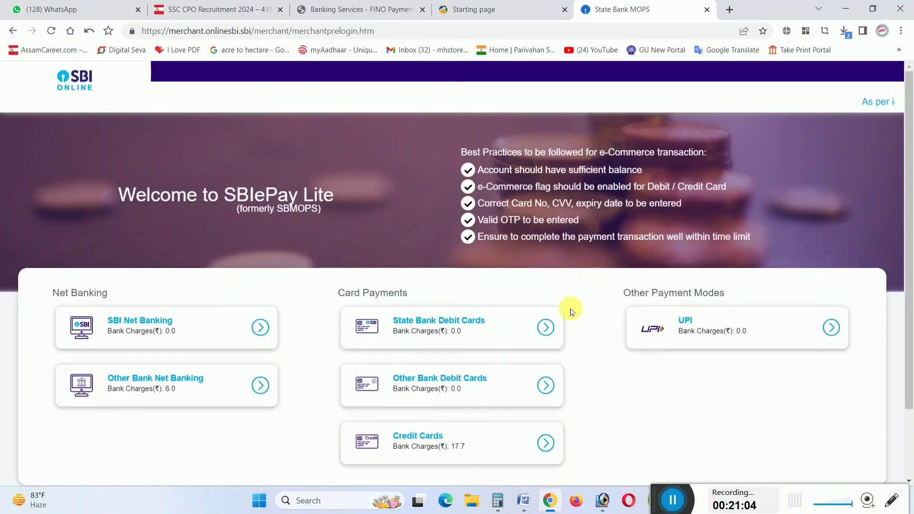
Pay the INR 1,500 fee via SBI Net Banking, logging in with user ID and password and confirming by OTP
left_click(138, 329)
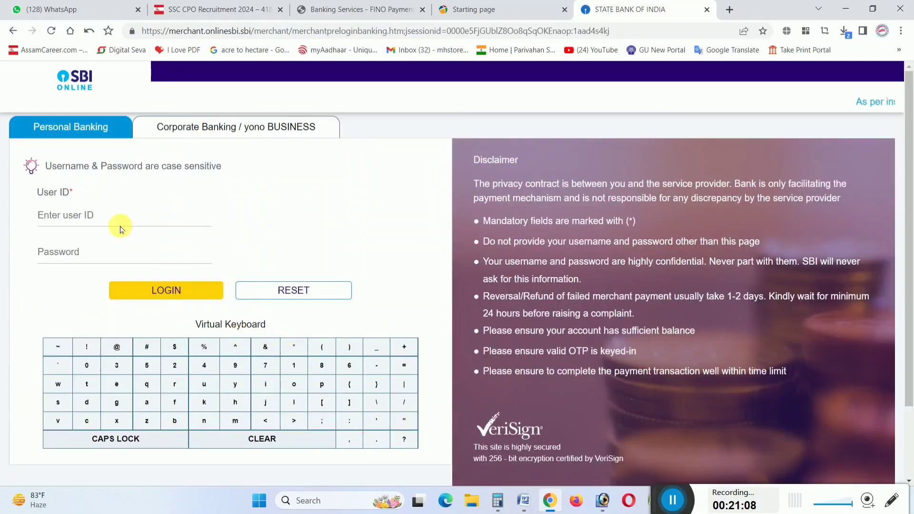
left_click(101, 219)
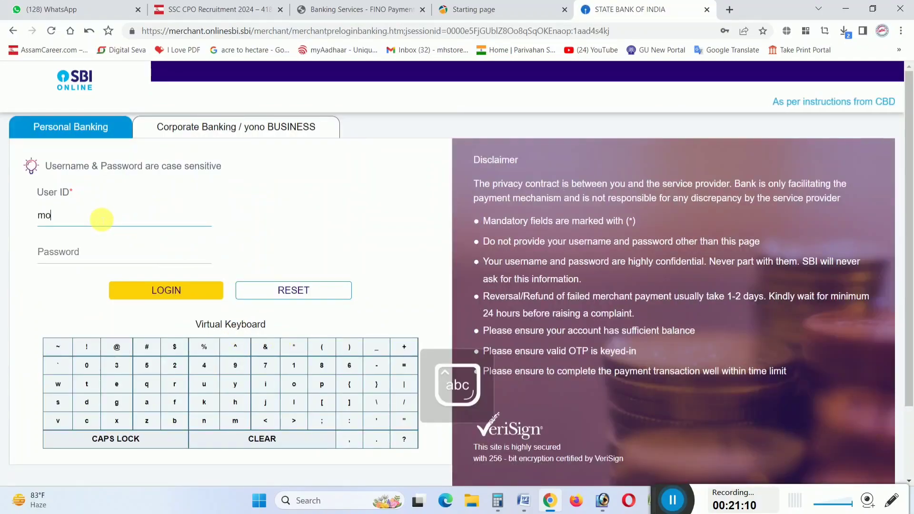
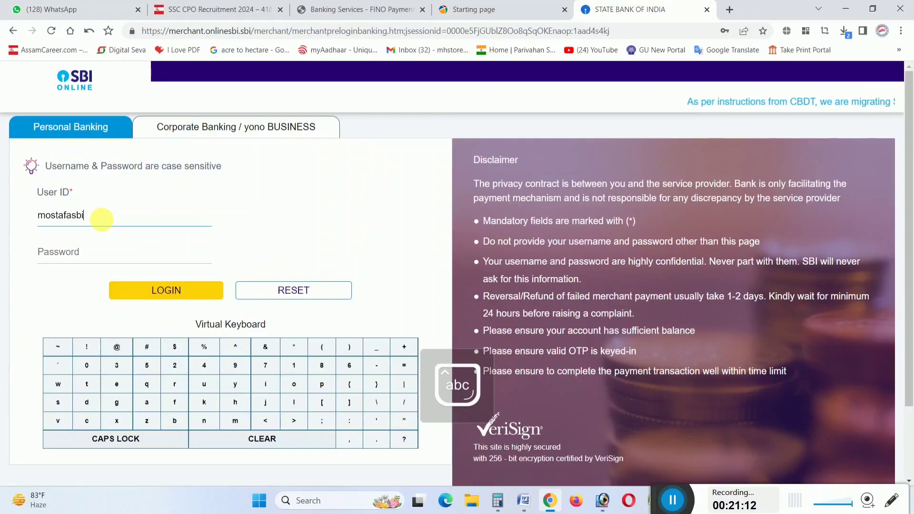
key("Tab")
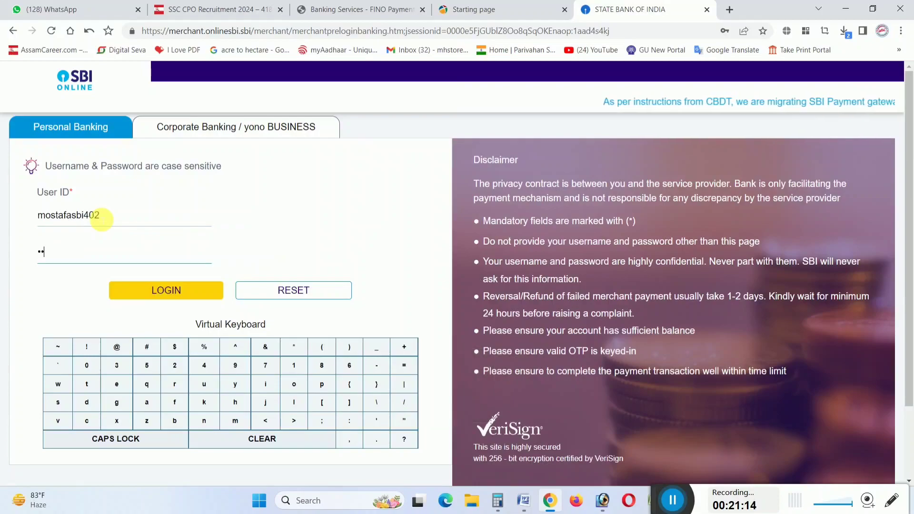
key("Return")
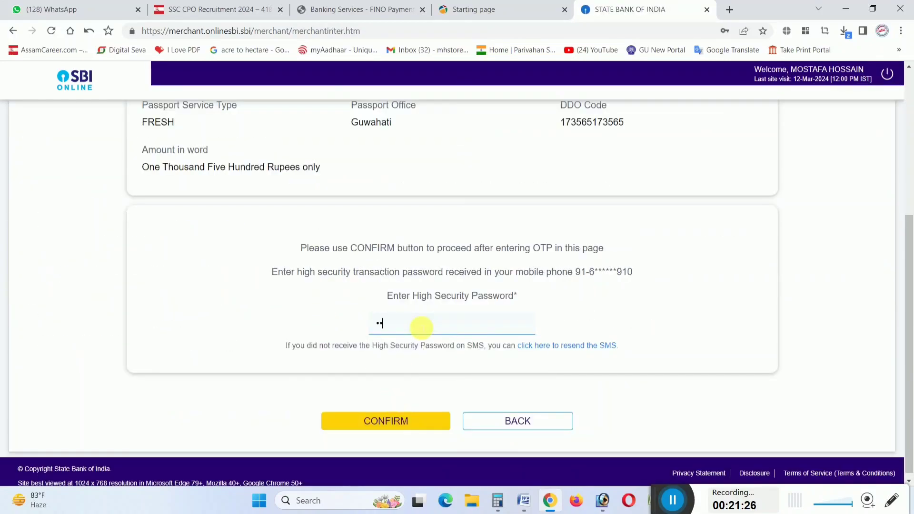
key("Return")
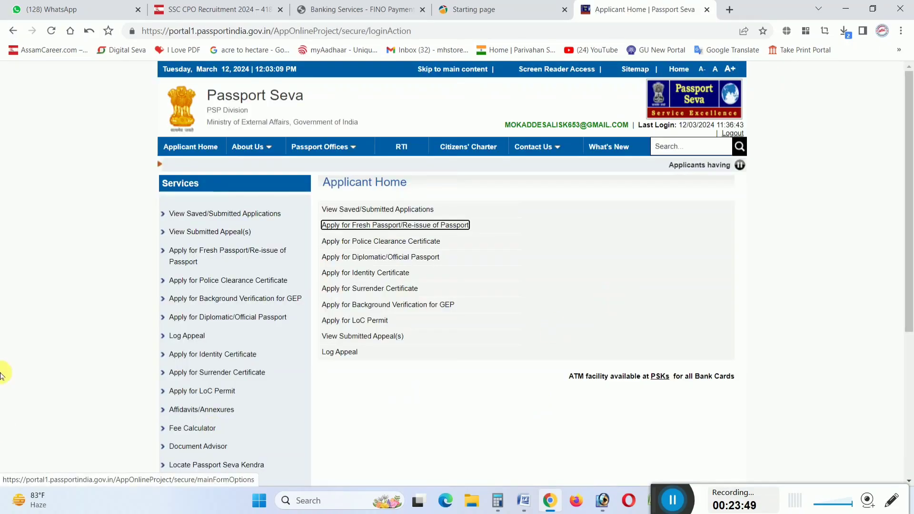
Go to View Saved/Submitted Applications and show the Payment and Appointment tab, where payment shows Pending
scroll(214, 219, "up", 5)
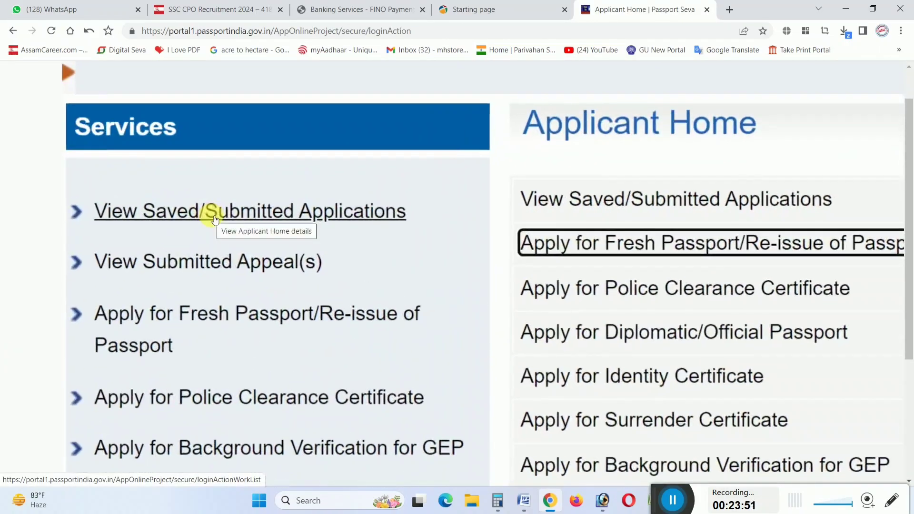
scroll(293, 213, "down", 2)
left_click(291, 213)
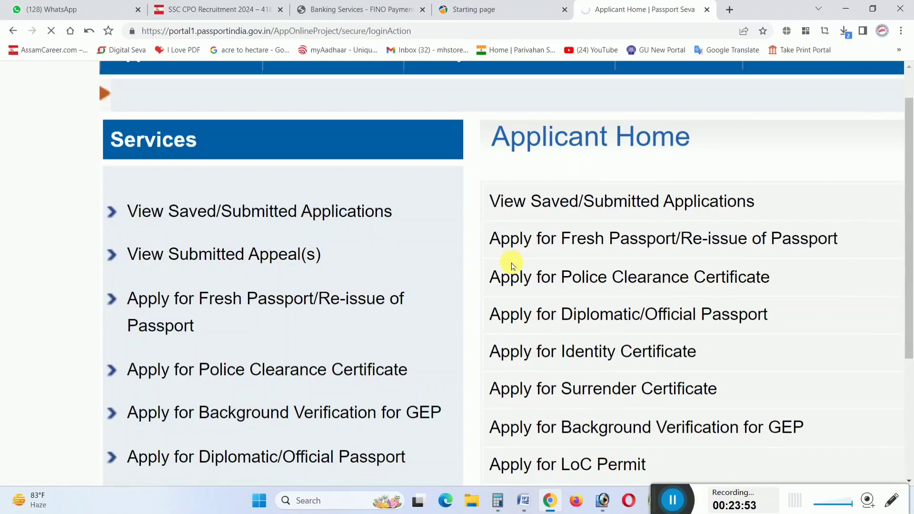
scroll(500, 265, "down", 6)
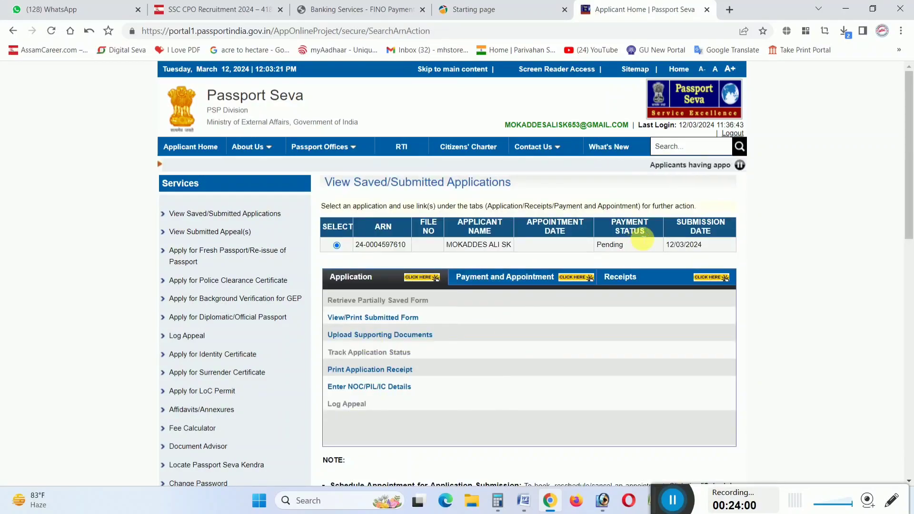
scroll(642, 238, "up", 5, "ctrl")
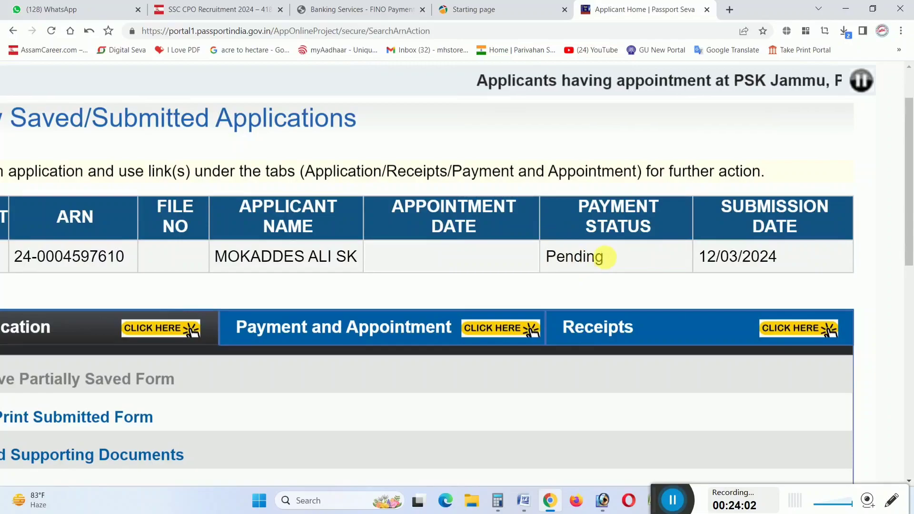
scroll(604, 257, "down", 5, "ctrl")
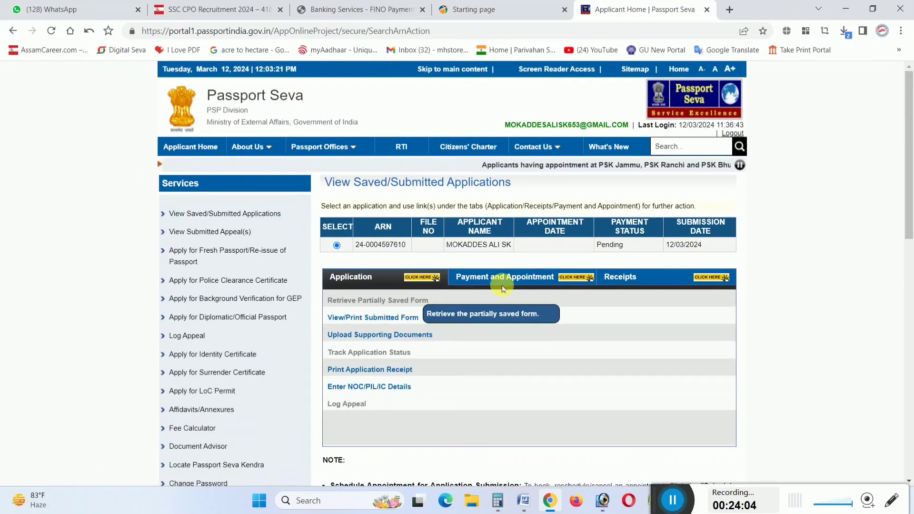
scroll(529, 282, "up", 3, "ctrl")
left_click(530, 282)
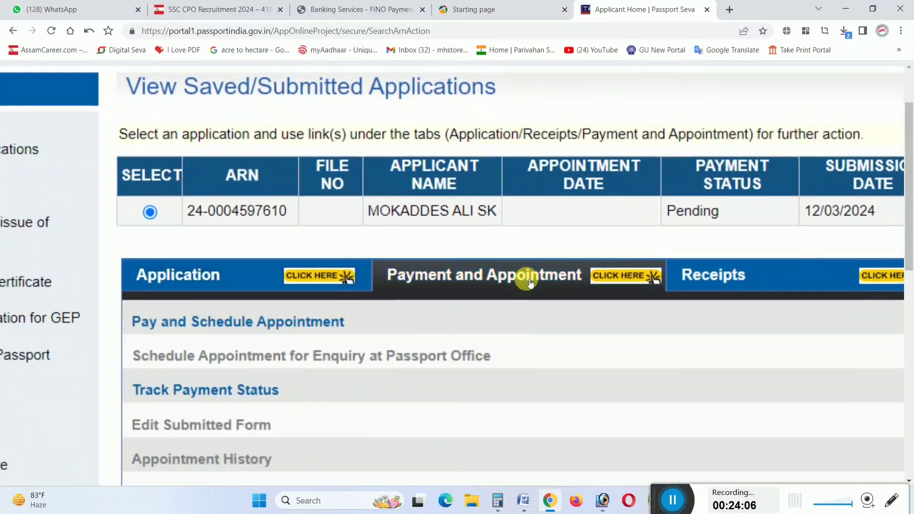
scroll(529, 283, "down", 3, "ctrl")
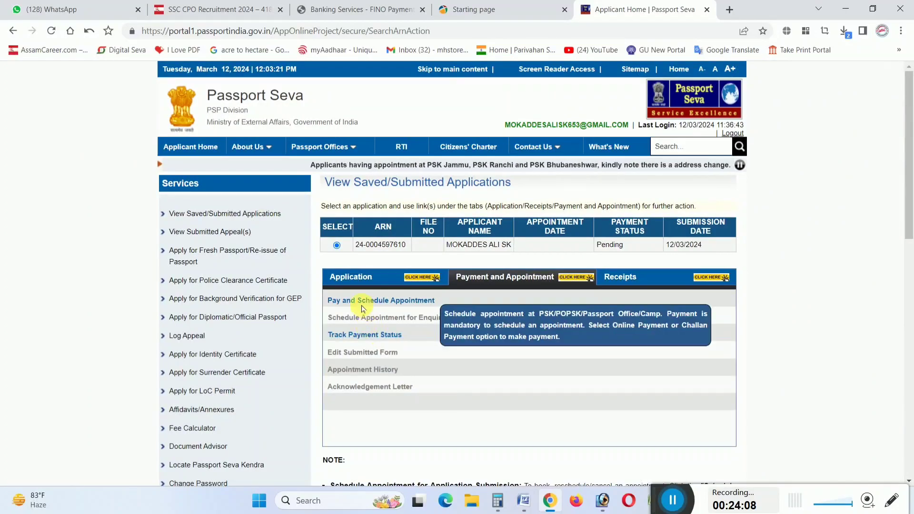
Track the payment status and re-verify the payment so it changes from Pending to Success
scroll(331, 343, "up", 2, "ctrl")
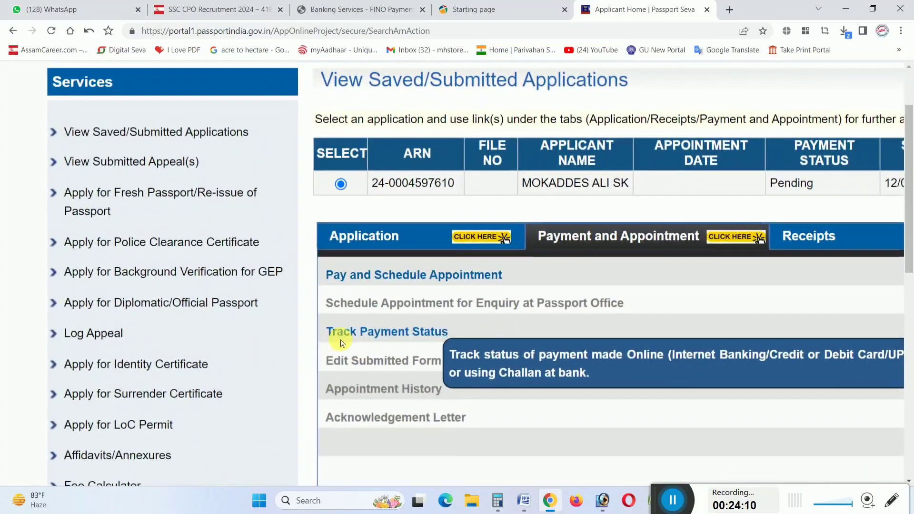
left_click(400, 332)
scroll(398, 335, "up", 2, "ctrl")
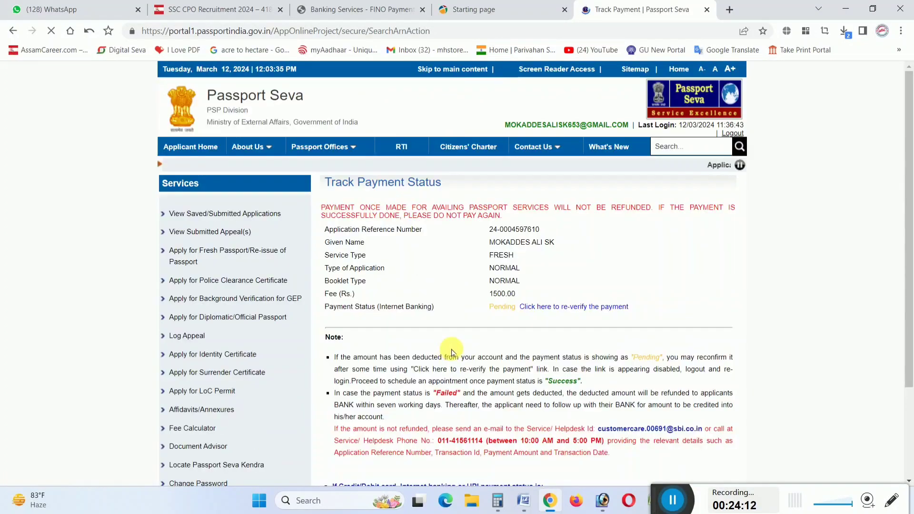
scroll(577, 339, "up", 2, "ctrl")
scroll(545, 333, "up", 1, "ctrl")
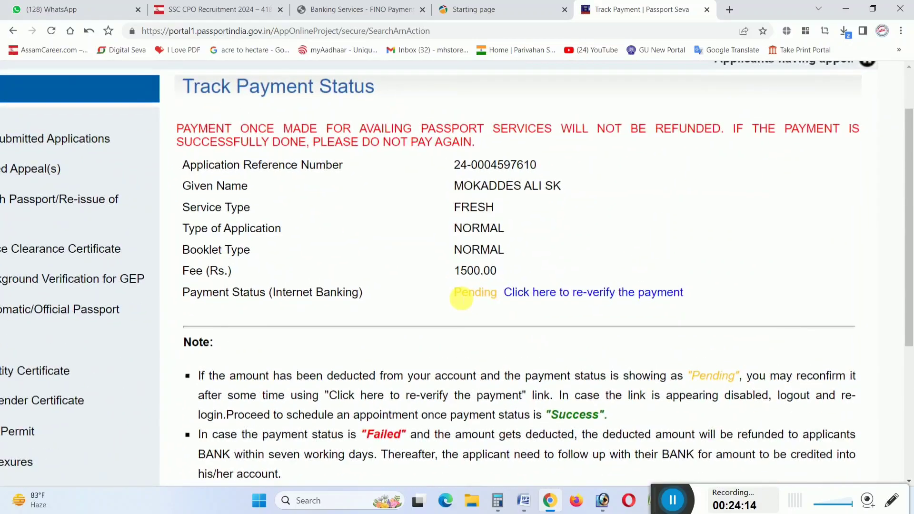
left_click(592, 295)
scroll(595, 300, "up", 2, "ctrl")
scroll(582, 316, "down", 3, "ctrl")
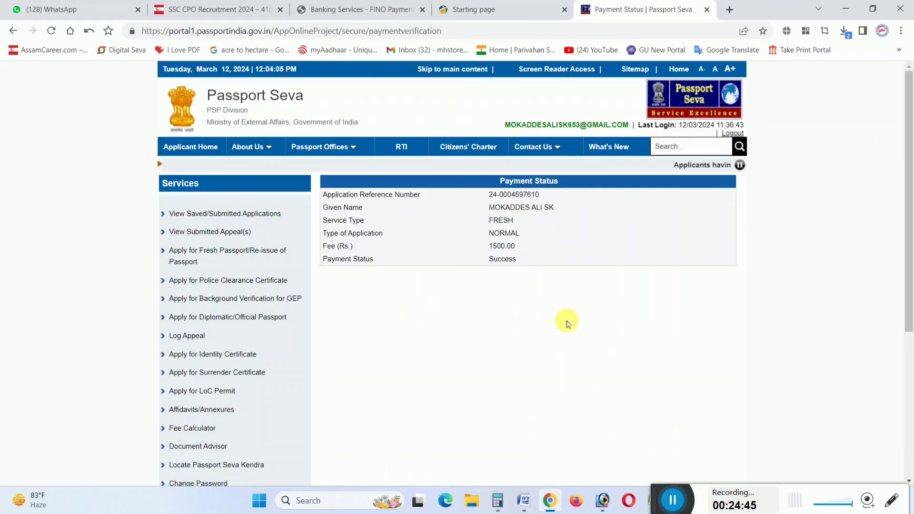
scroll(530, 259, "up", 5, "ctrl")
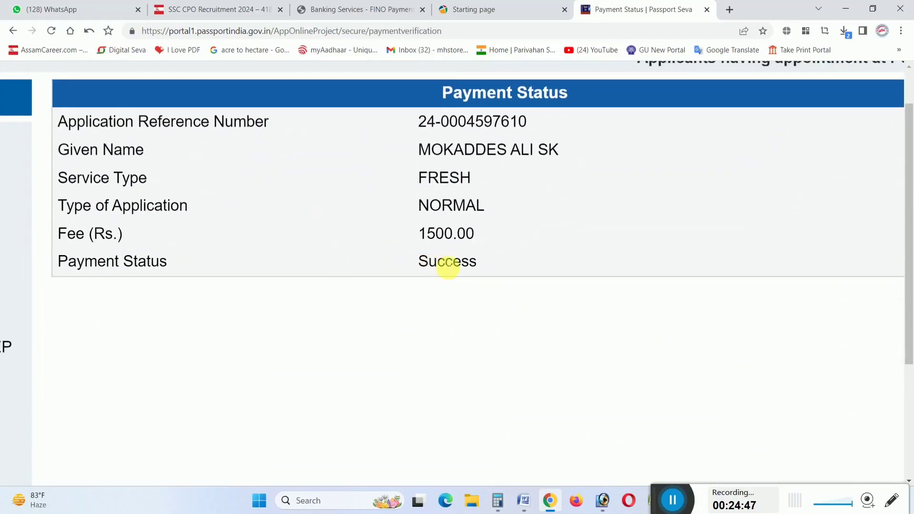
scroll(466, 261, "down", 5, "ctrl")
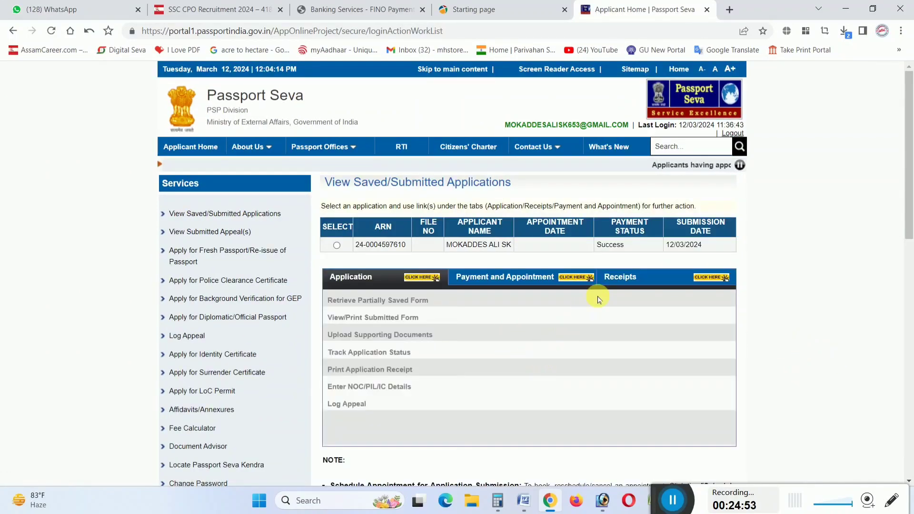
scroll(598, 298, "up", 6, "ctrl")
scroll(663, 216, "down", 5, "ctrl")
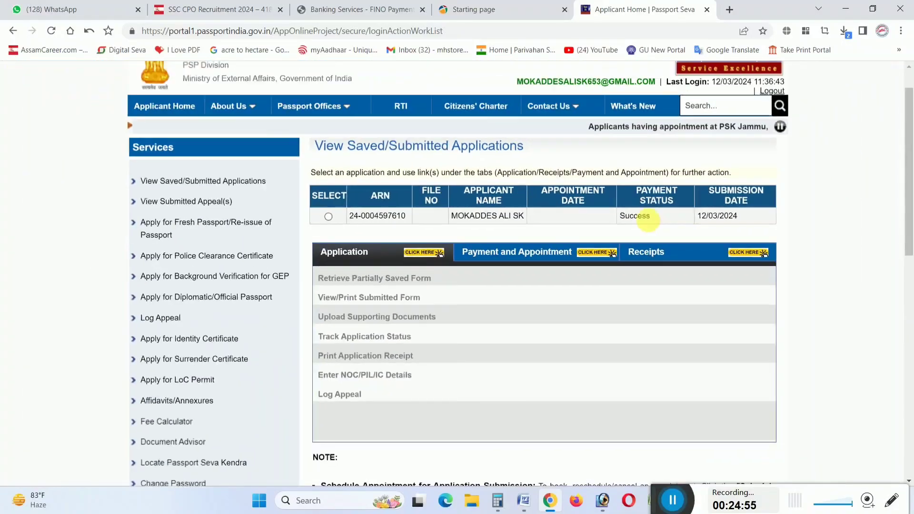
scroll(585, 216, "down", 1, "ctrl")
scroll(550, 239, "up", 4, "ctrl")
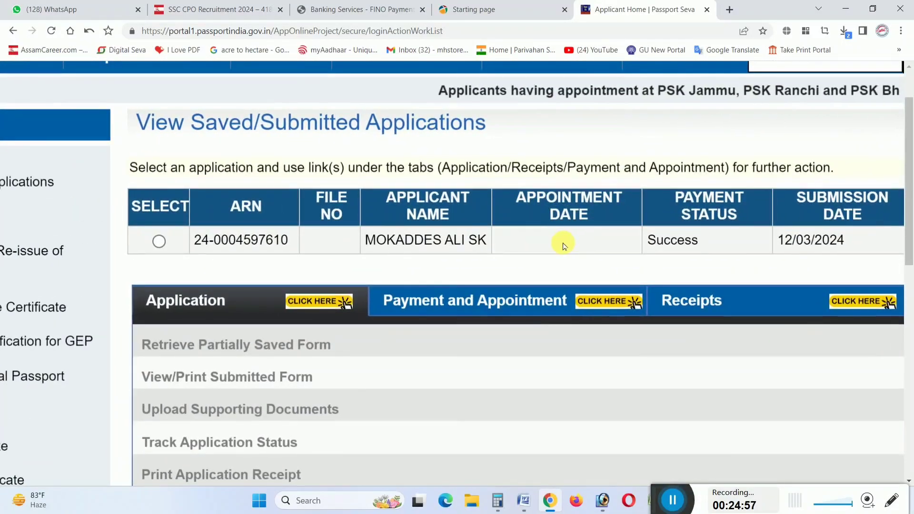
scroll(563, 246, "down", 4, "ctrl")
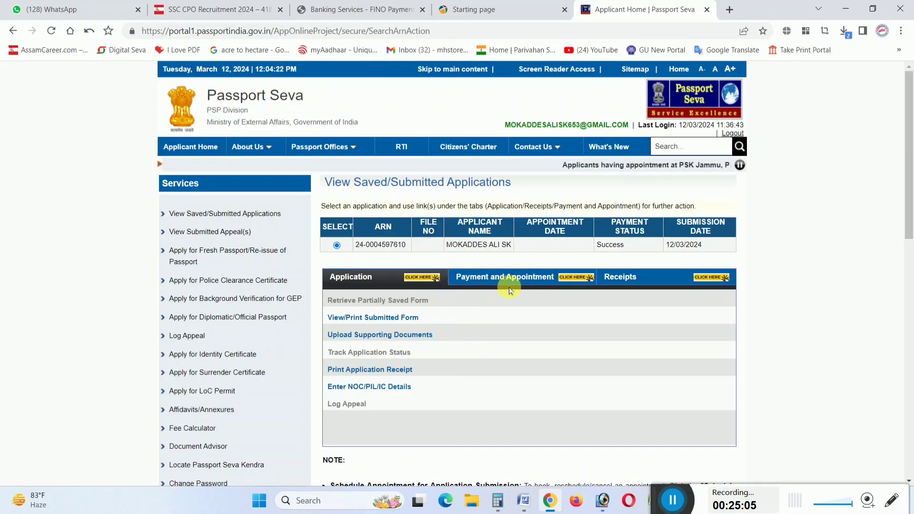
left_click(525, 280)
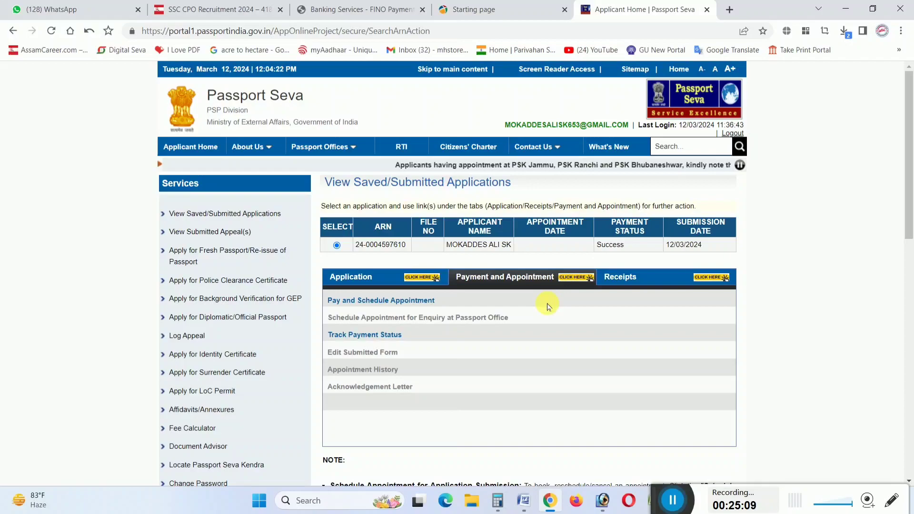
scroll(518, 327, "up", 3)
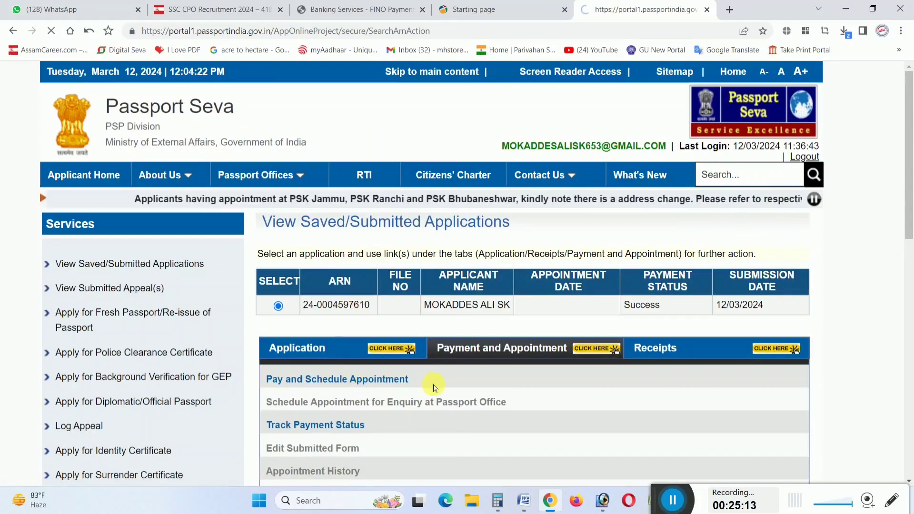
left_click(403, 379)
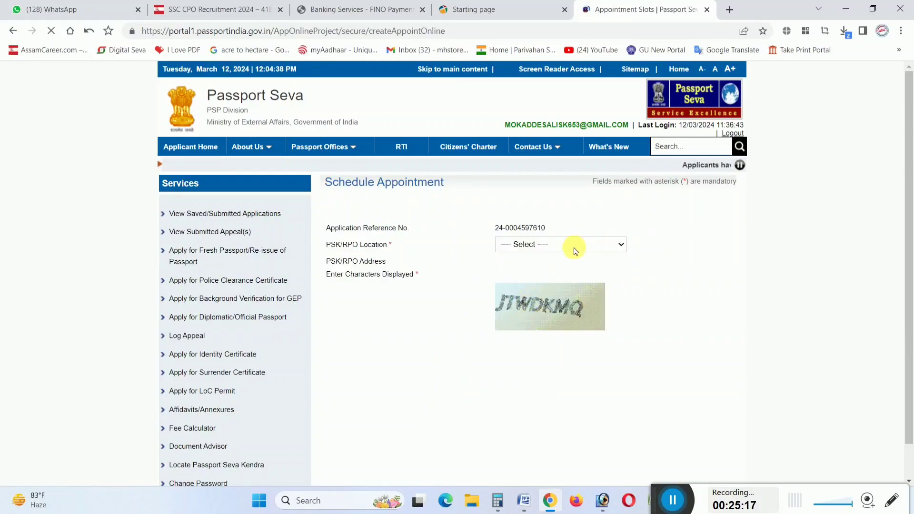
Choose POPSK Dhubri as the PSK/RPO location and submit it with the captcha code
left_click(476, 313)
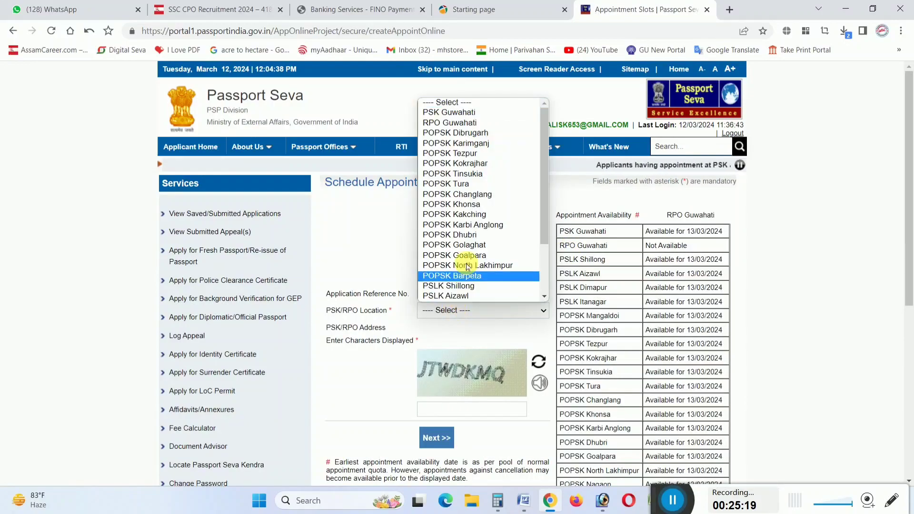
left_click(471, 235)
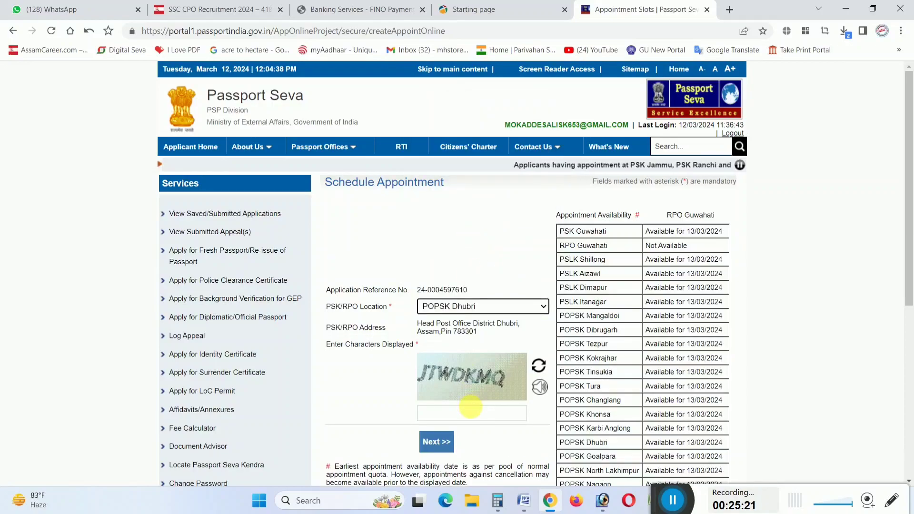
left_click(473, 412)
key("Caps_Lock")
type("JT")
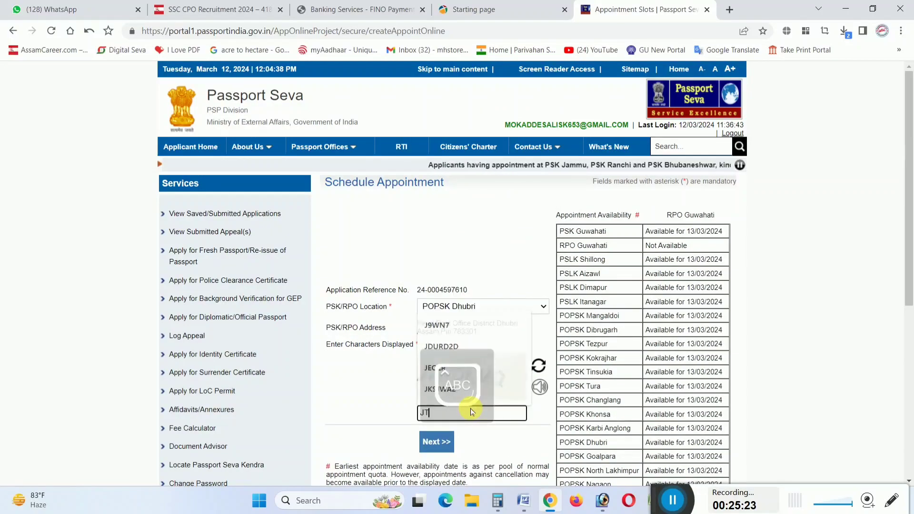
type("WD")
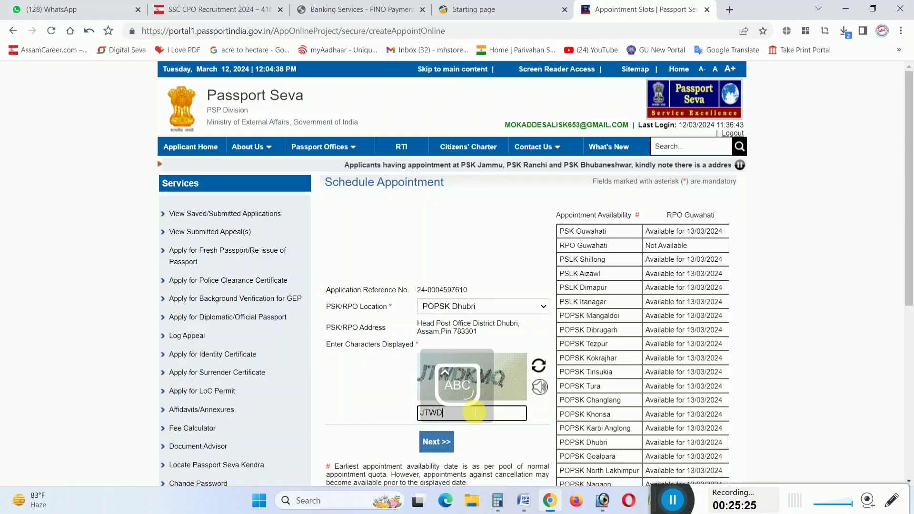
type("KMQ")
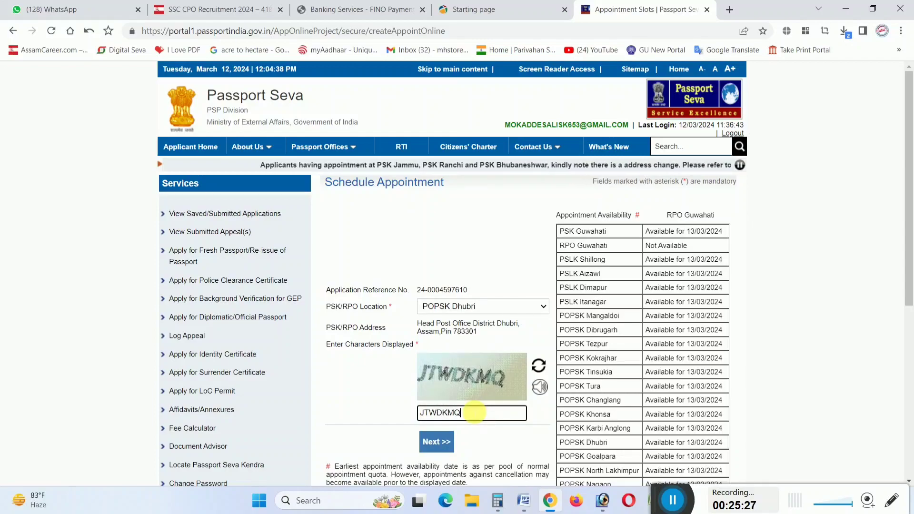
left_click(441, 447)
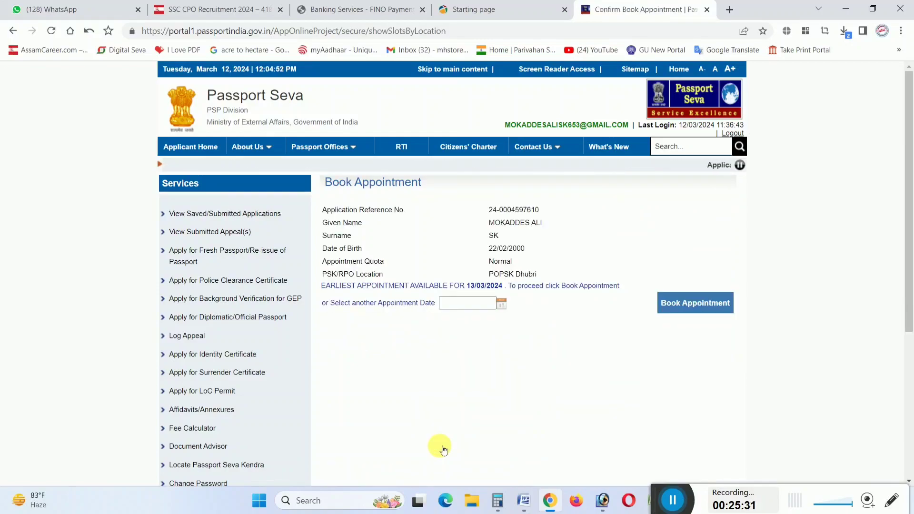
Book the appointment for 13 March 2024
left_click(474, 304)
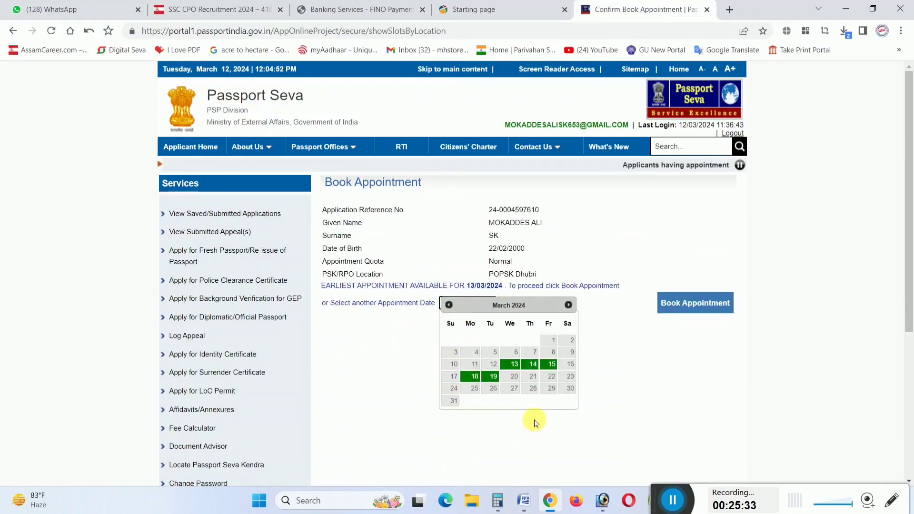
left_click(514, 364)
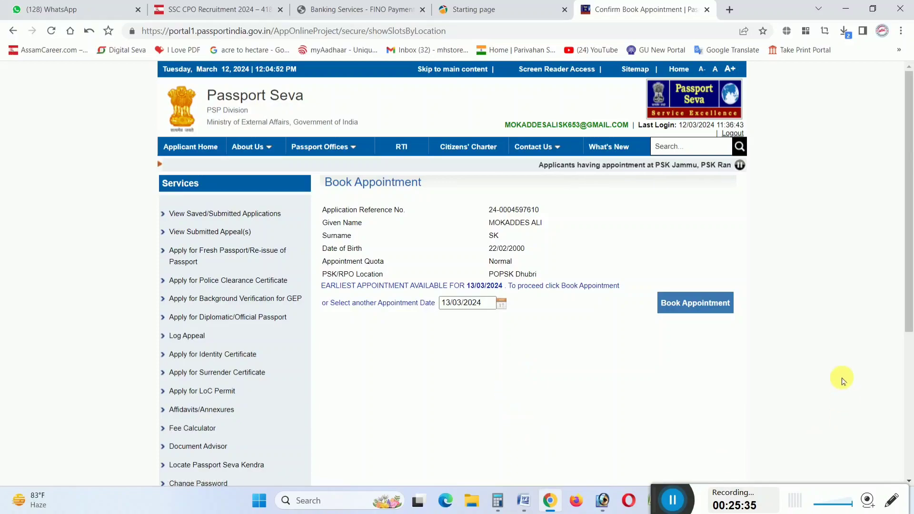
left_click(702, 309)
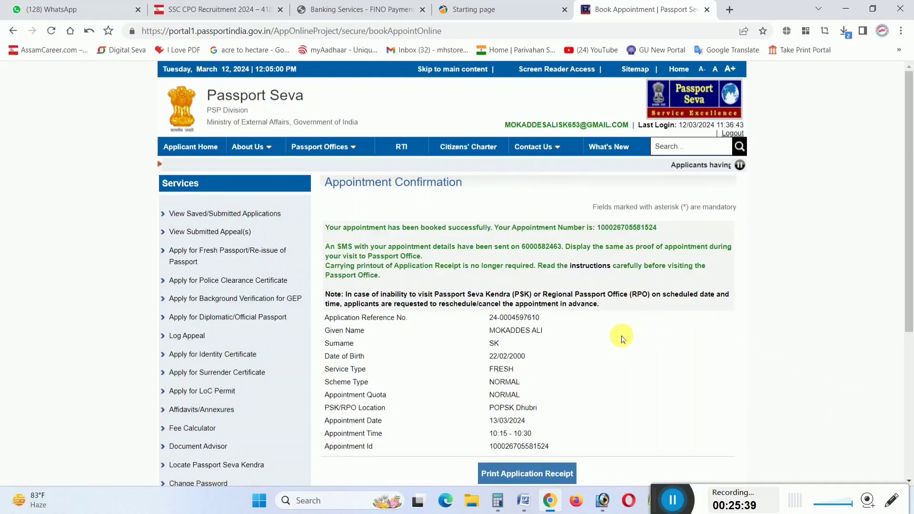
Request the appointment details by SMS and accept the SMS limit notice
scroll(620, 338, "down", 1)
scroll(620, 339, "up", 1)
scroll(617, 339, "down", 2)
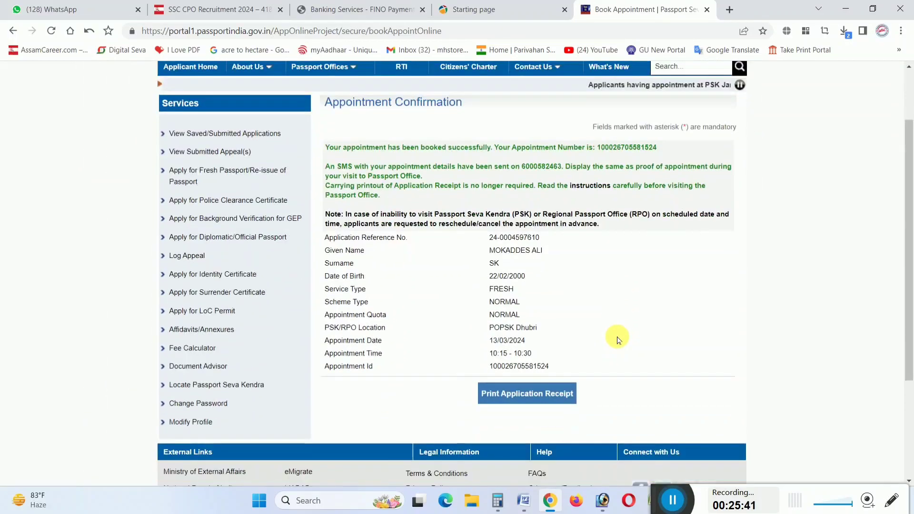
scroll(617, 339, "down", 1)
scroll(538, 362, "up", 3)
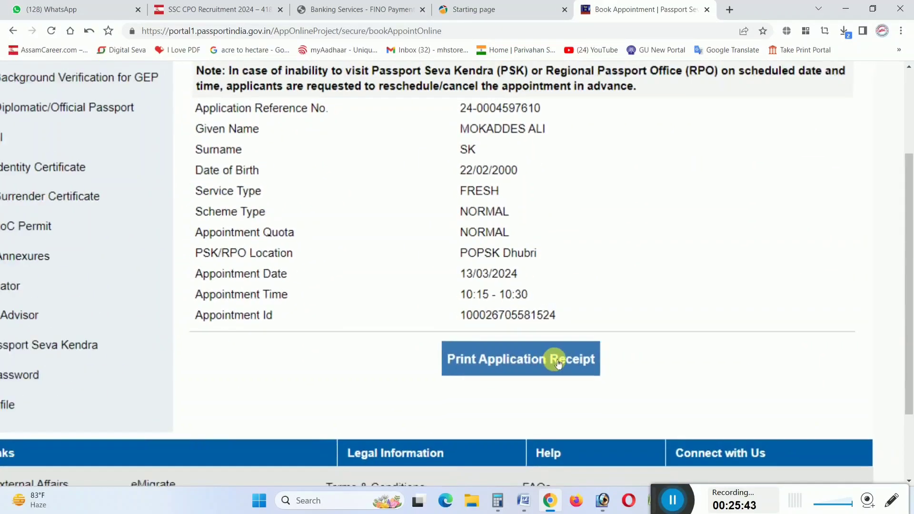
scroll(547, 362, "down", 2)
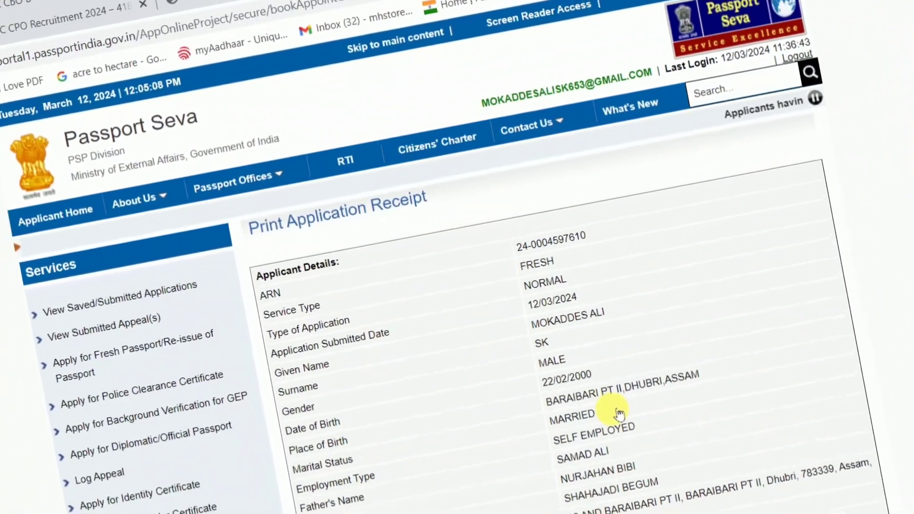
scroll(618, 413, "down", 5)
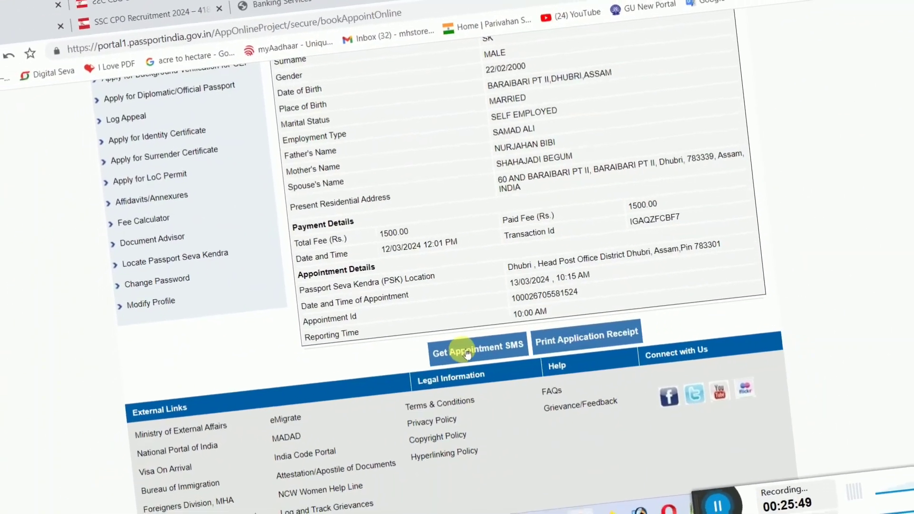
left_click(468, 353)
left_click(519, 255)
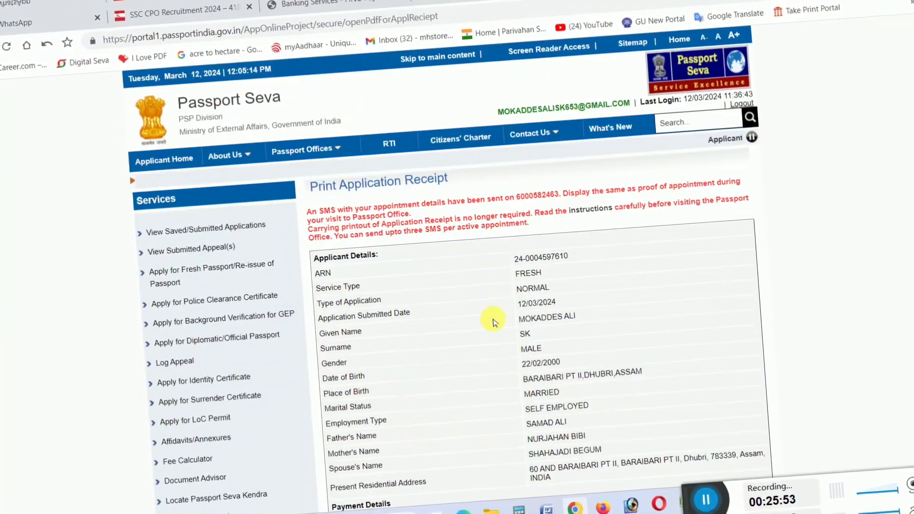
Bring up the printable appointment receipt, accepting the site's receipt notice
scroll(493, 322, "down", 10)
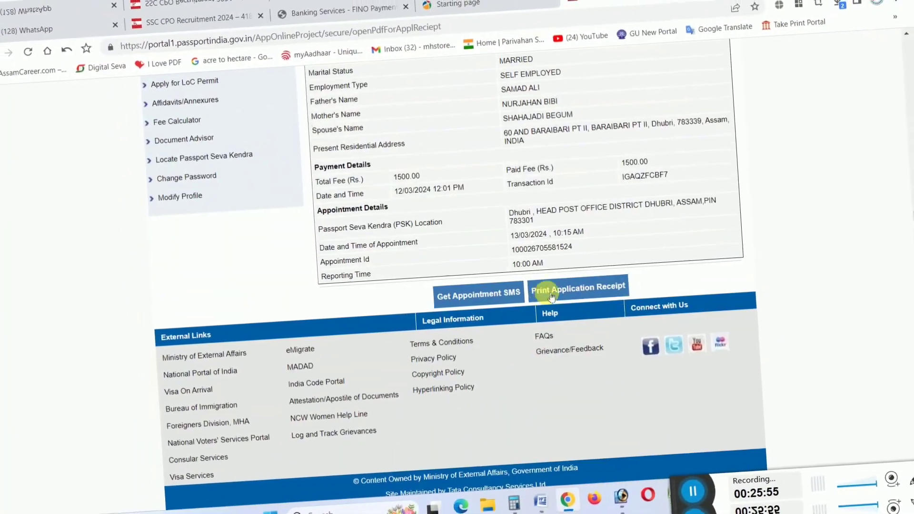
left_click(551, 295)
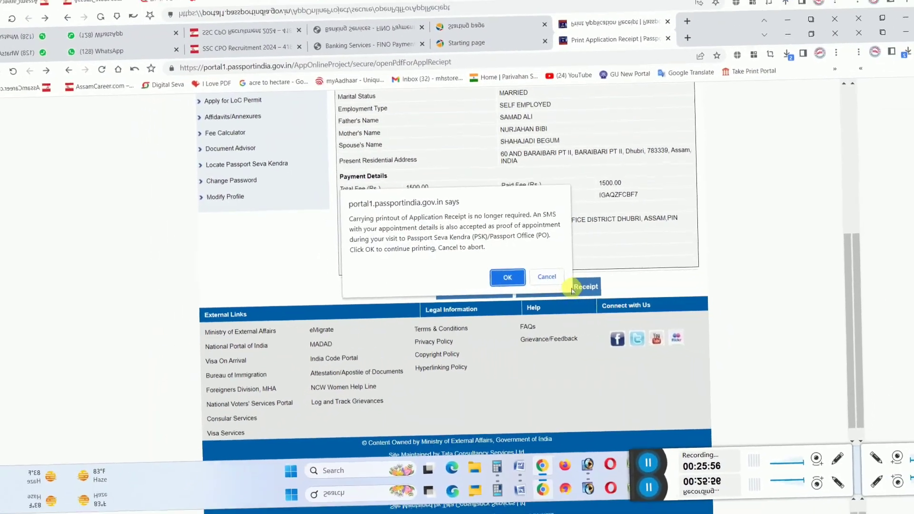
left_click(514, 274)
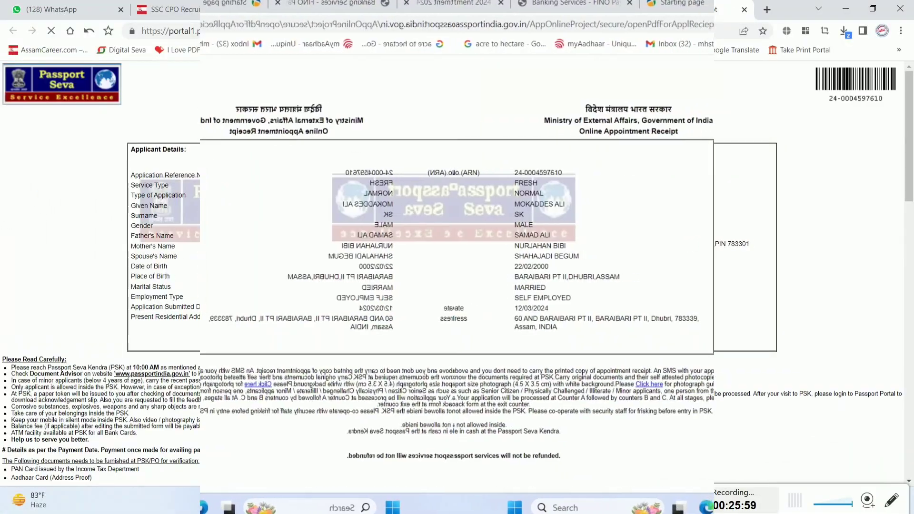
Print only page 1 of the Online Appointment Receipt in black and white on the EPSON L3110
scroll(647, 263, "down", 1)
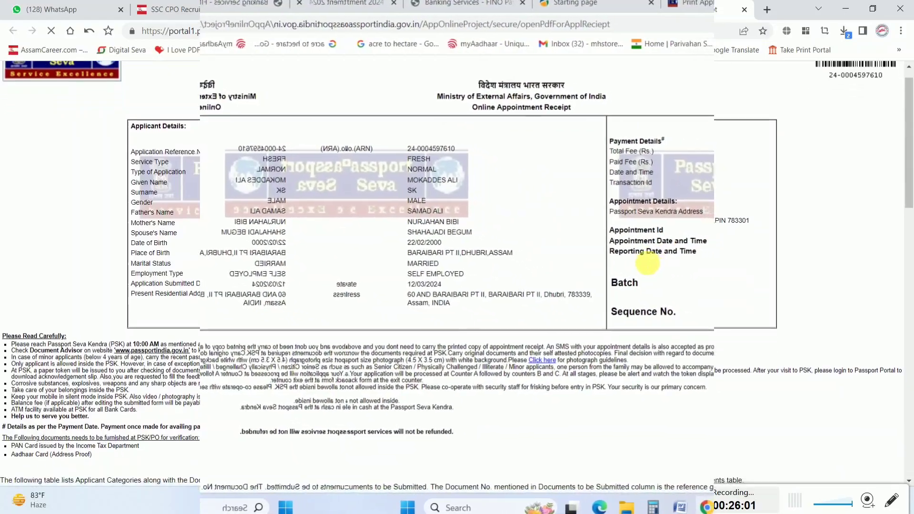
scroll(647, 263, "down", 8)
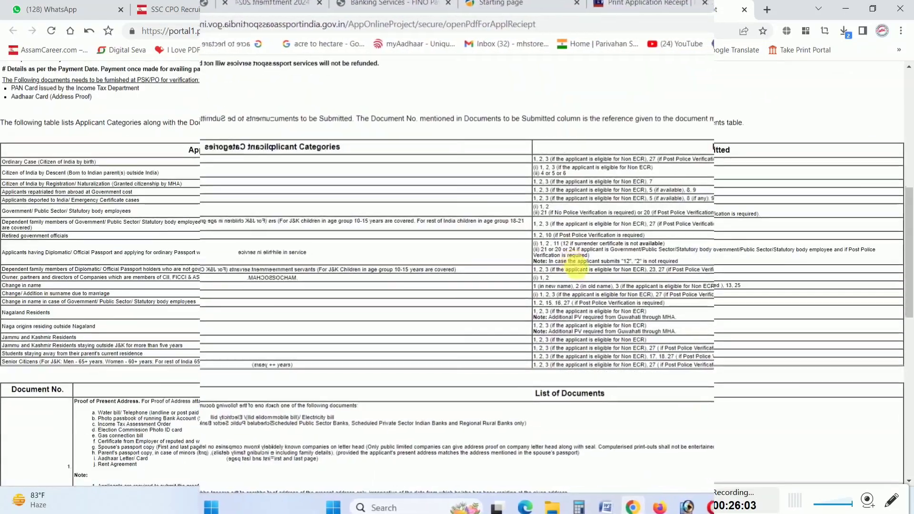
scroll(562, 266, "down", 13)
scroll(543, 266, "up", 9)
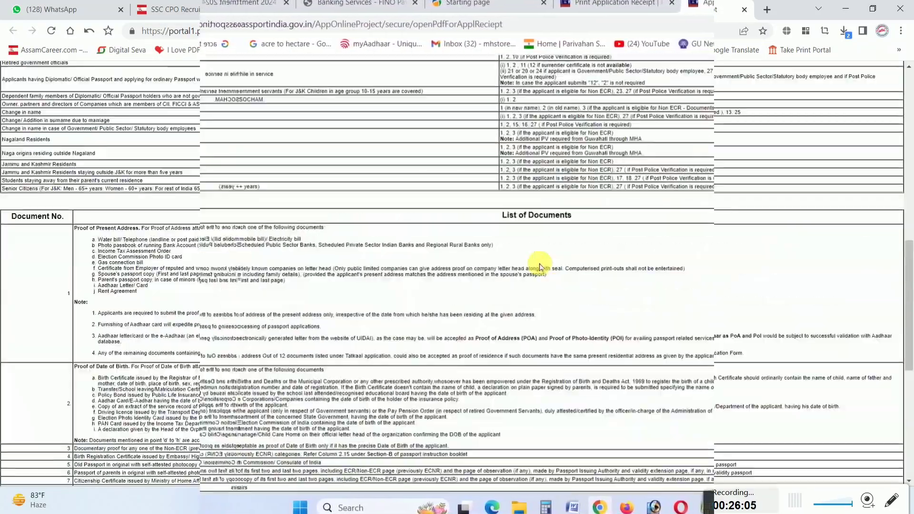
scroll(540, 266, "up", 12)
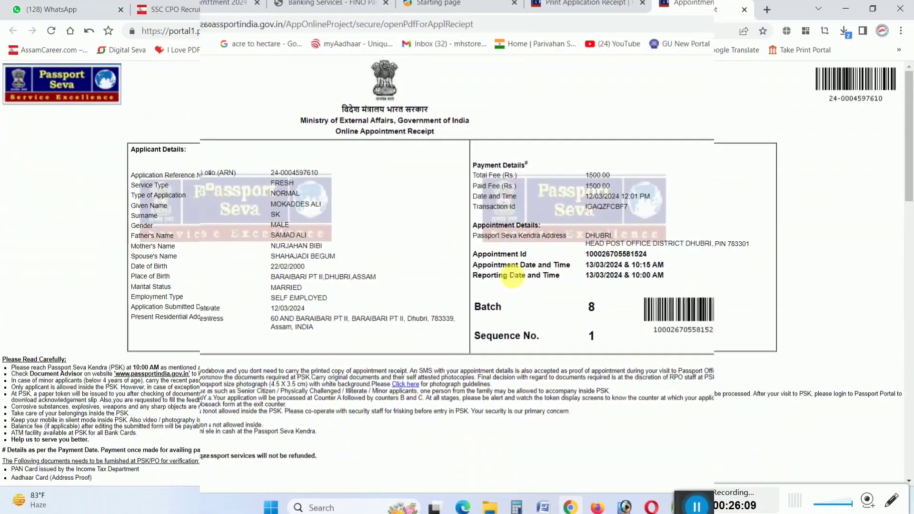
key("ctrl+p")
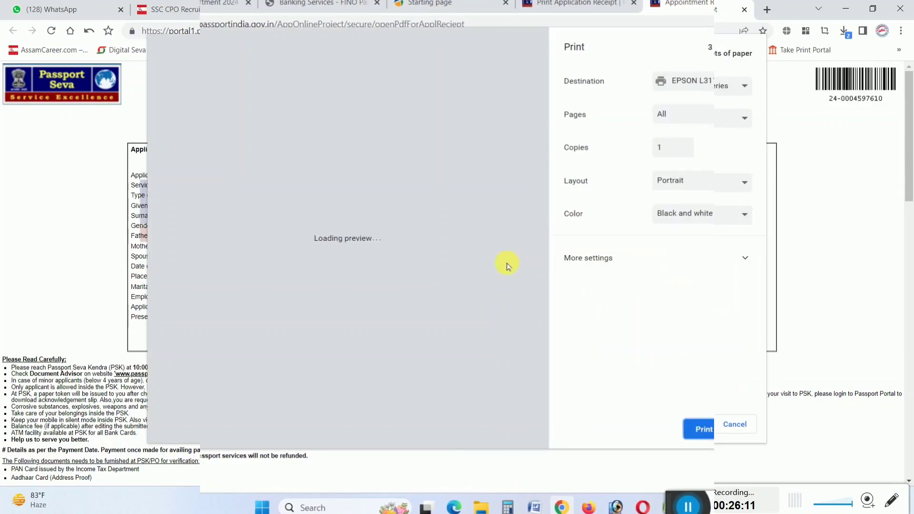
left_click(697, 122)
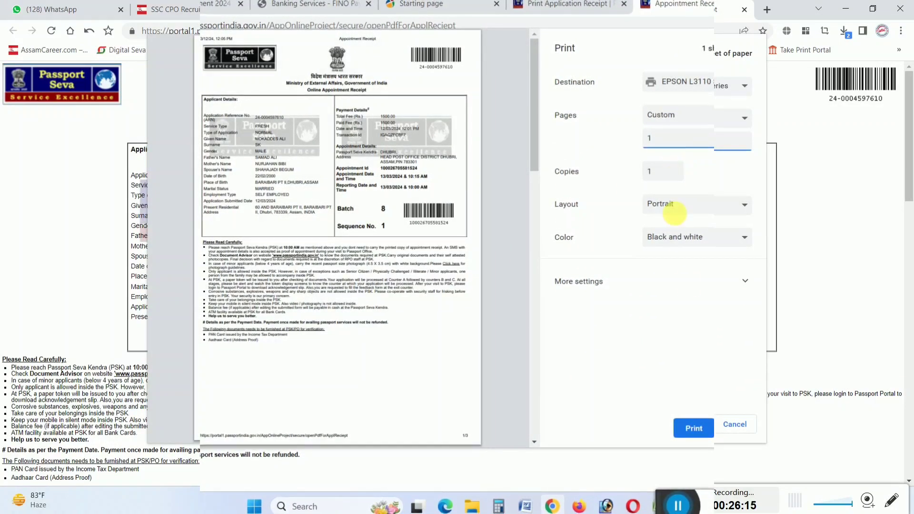
left_click(707, 288)
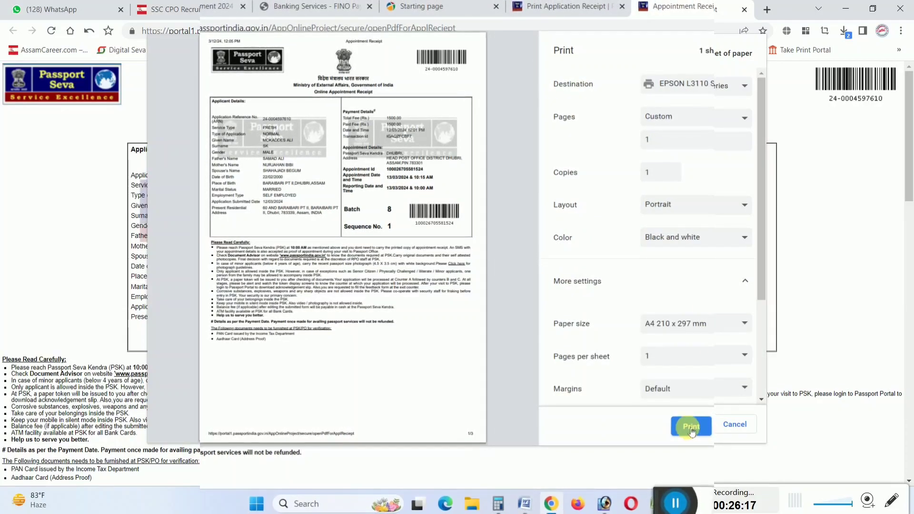
left_click(690, 427)
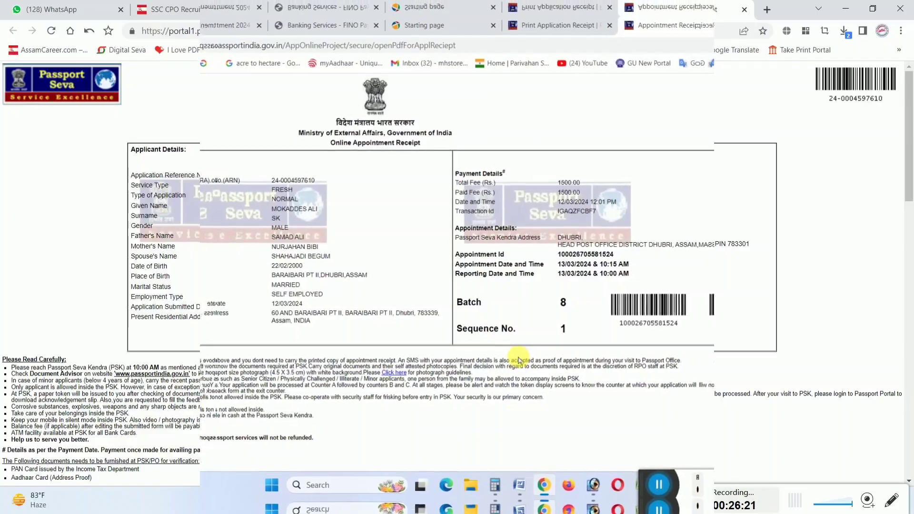
scroll(516, 357, "down", 15)
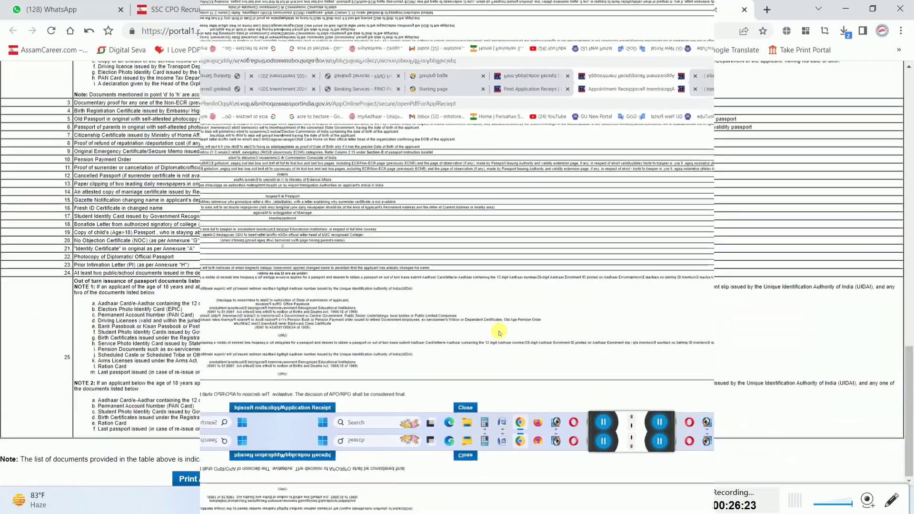